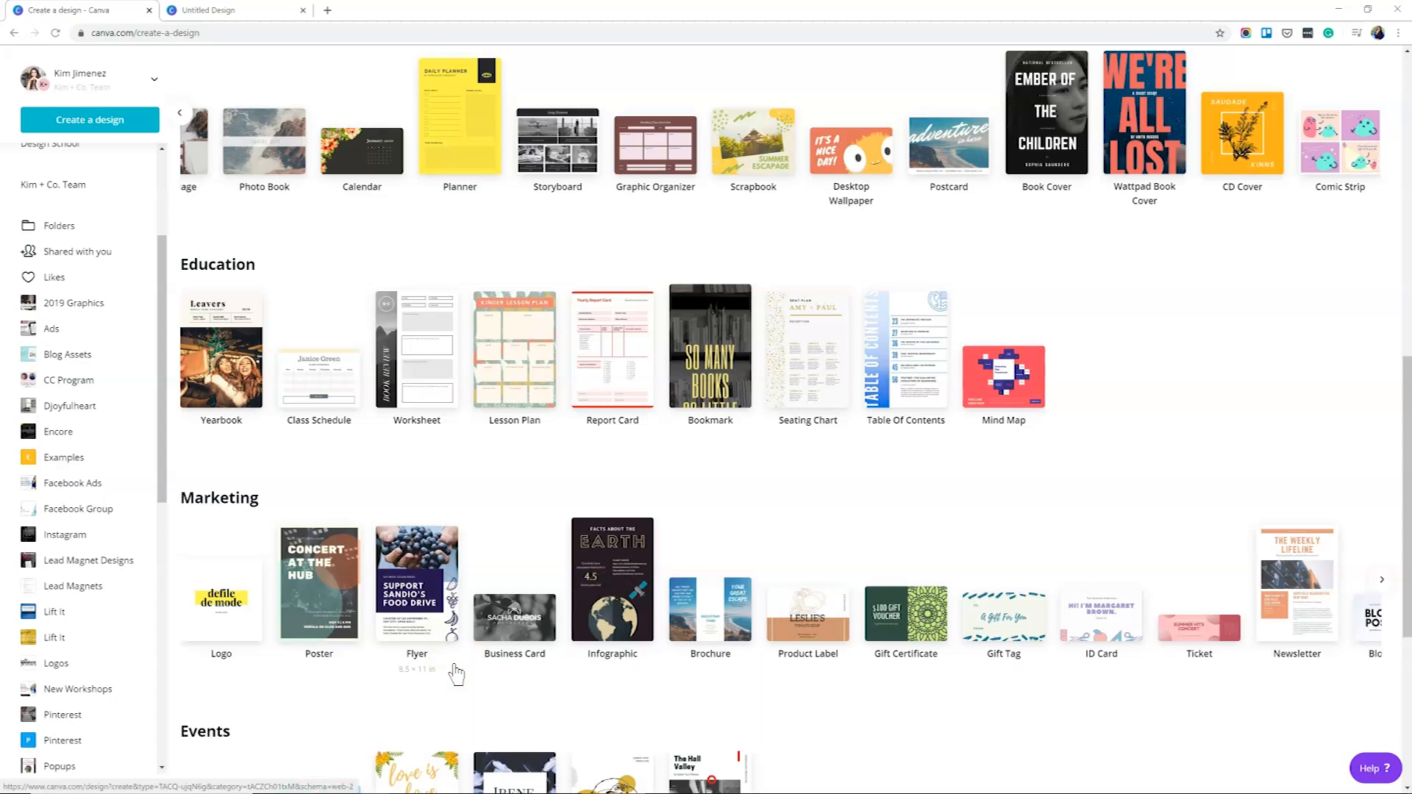
# Browse the Marketing design types and start a new Magazine Cover design
pyautogui.scroll(1, 470, 651)
pyautogui.scroll(-2, 457, 640)
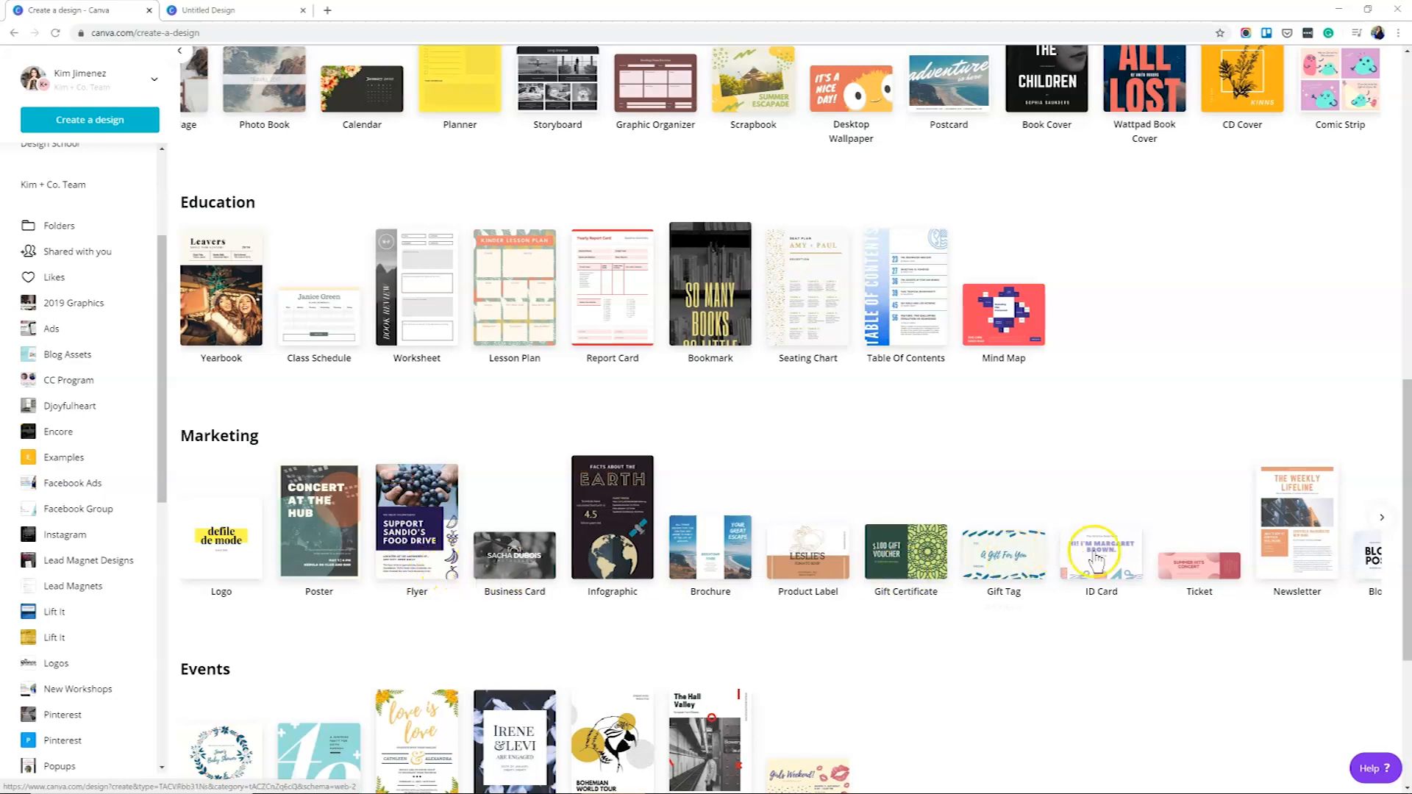
pyautogui.click(1376, 520)
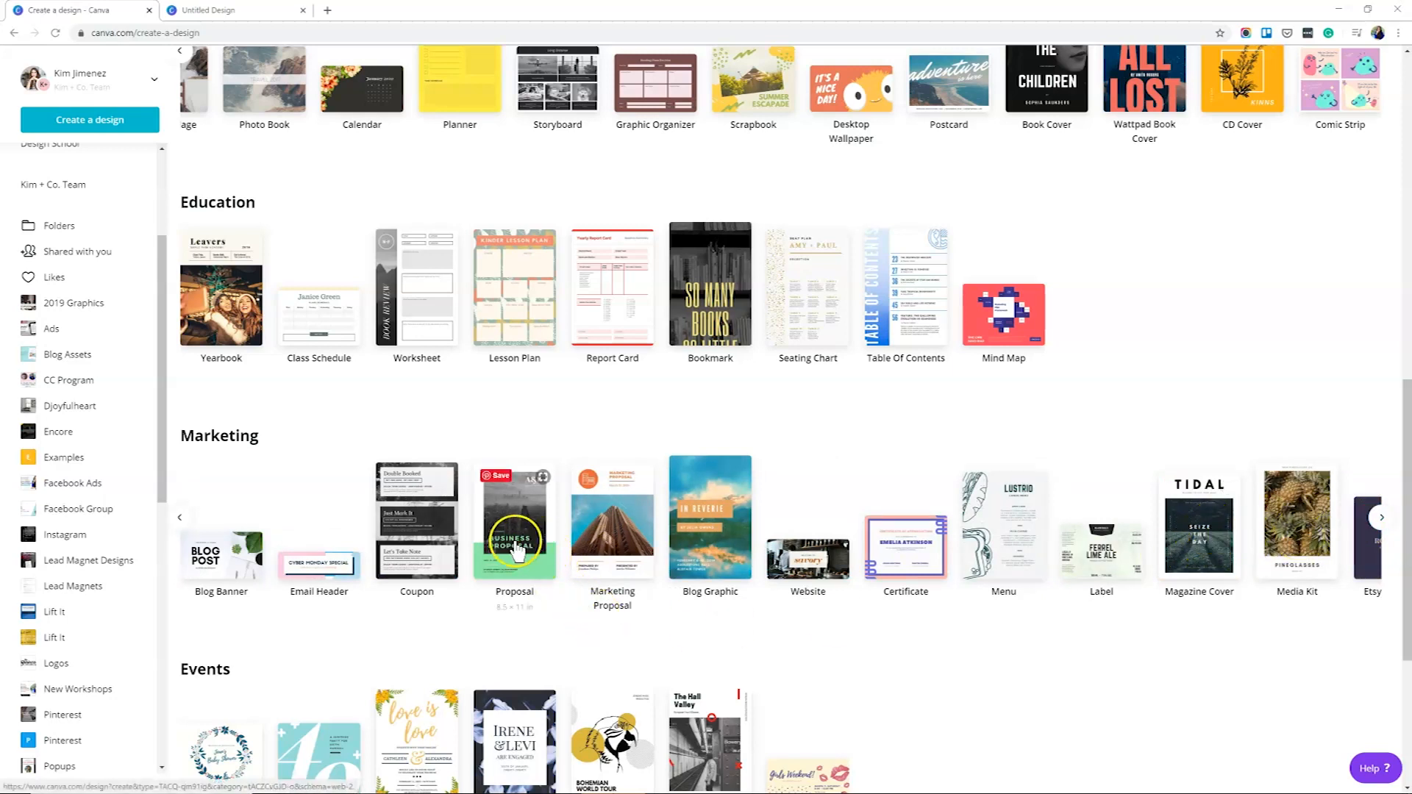
pyautogui.click(1217, 544)
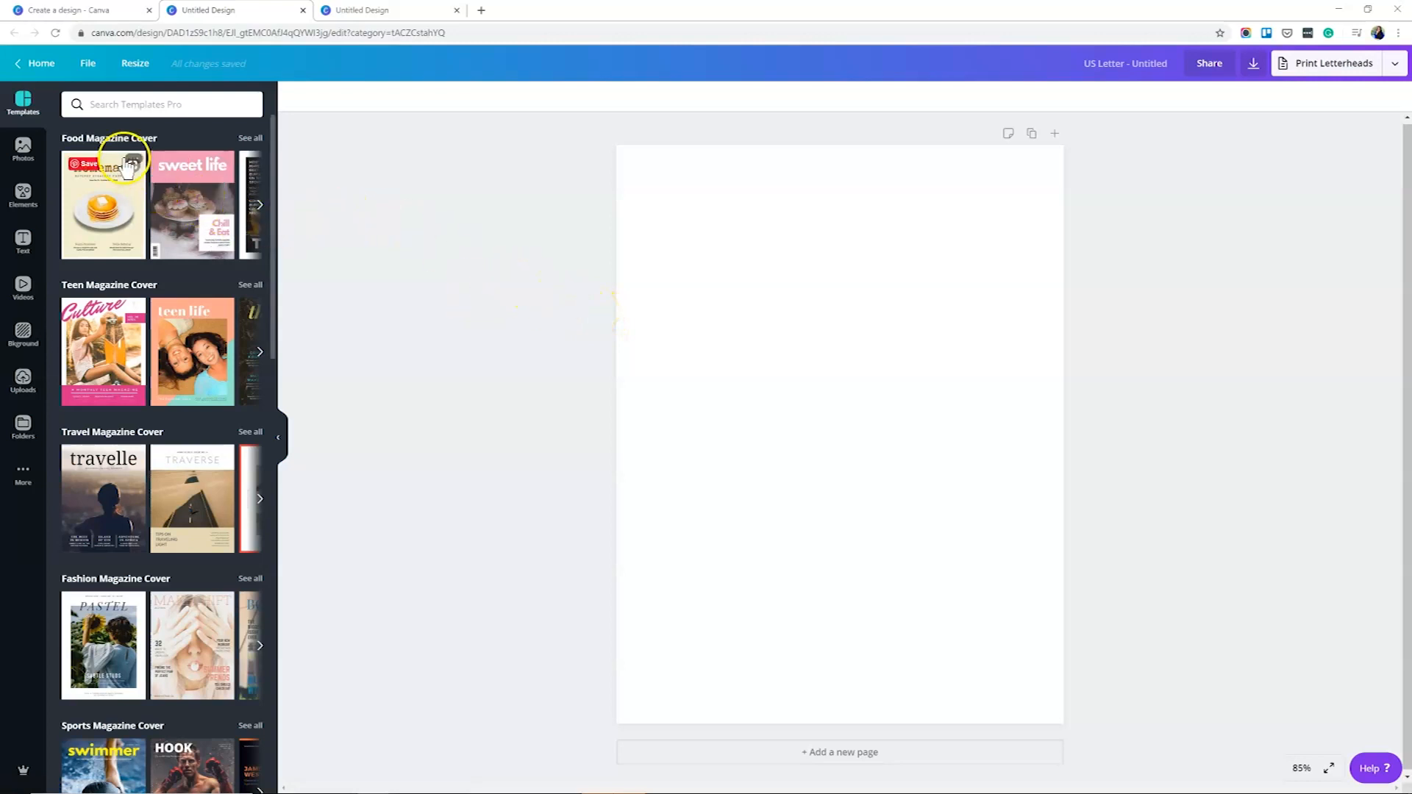
# Find the Nature Photos Travel Magazine set among the Travel Magazine Cover templates and apply its LE VOYAGE cover to the page
pyautogui.click(252, 138)
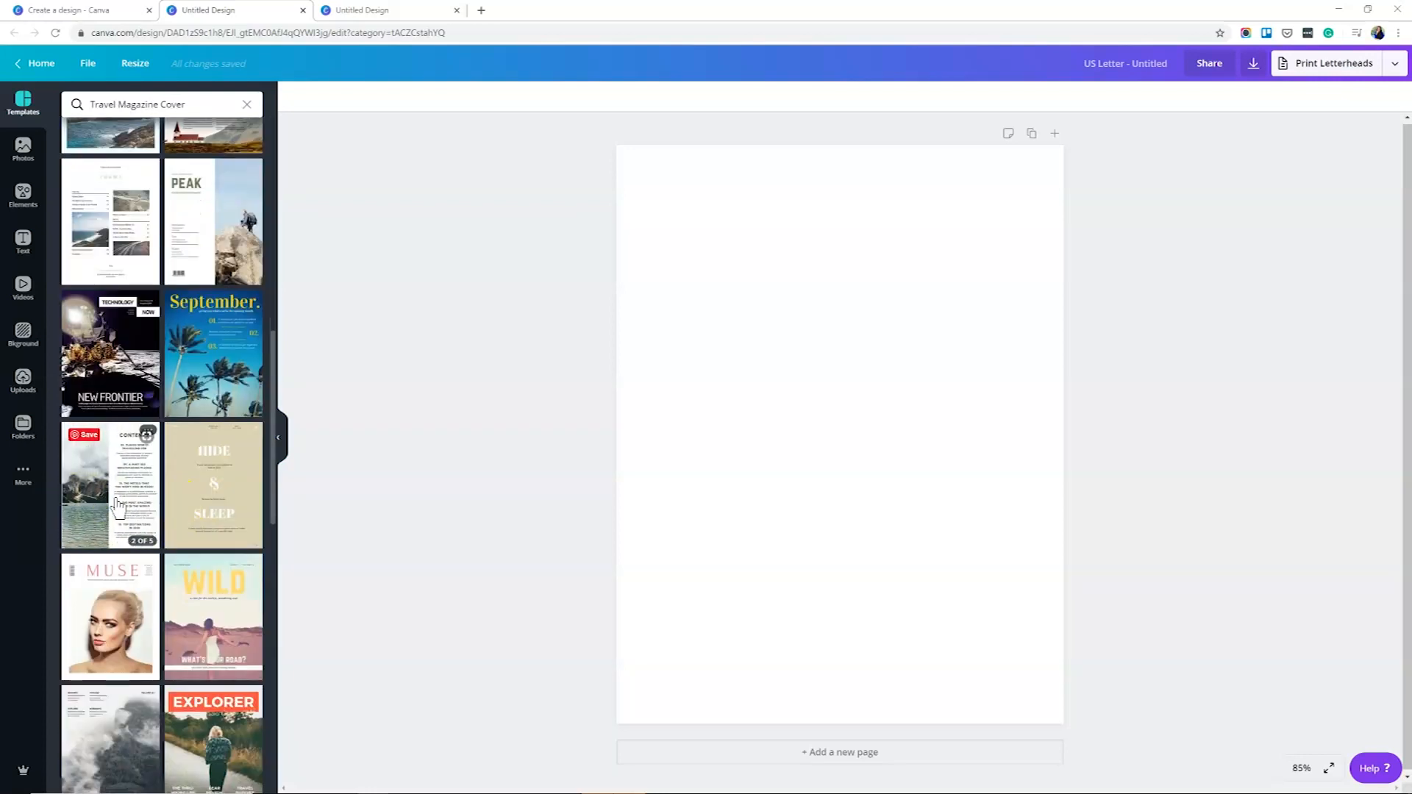
pyautogui.click(116, 505)
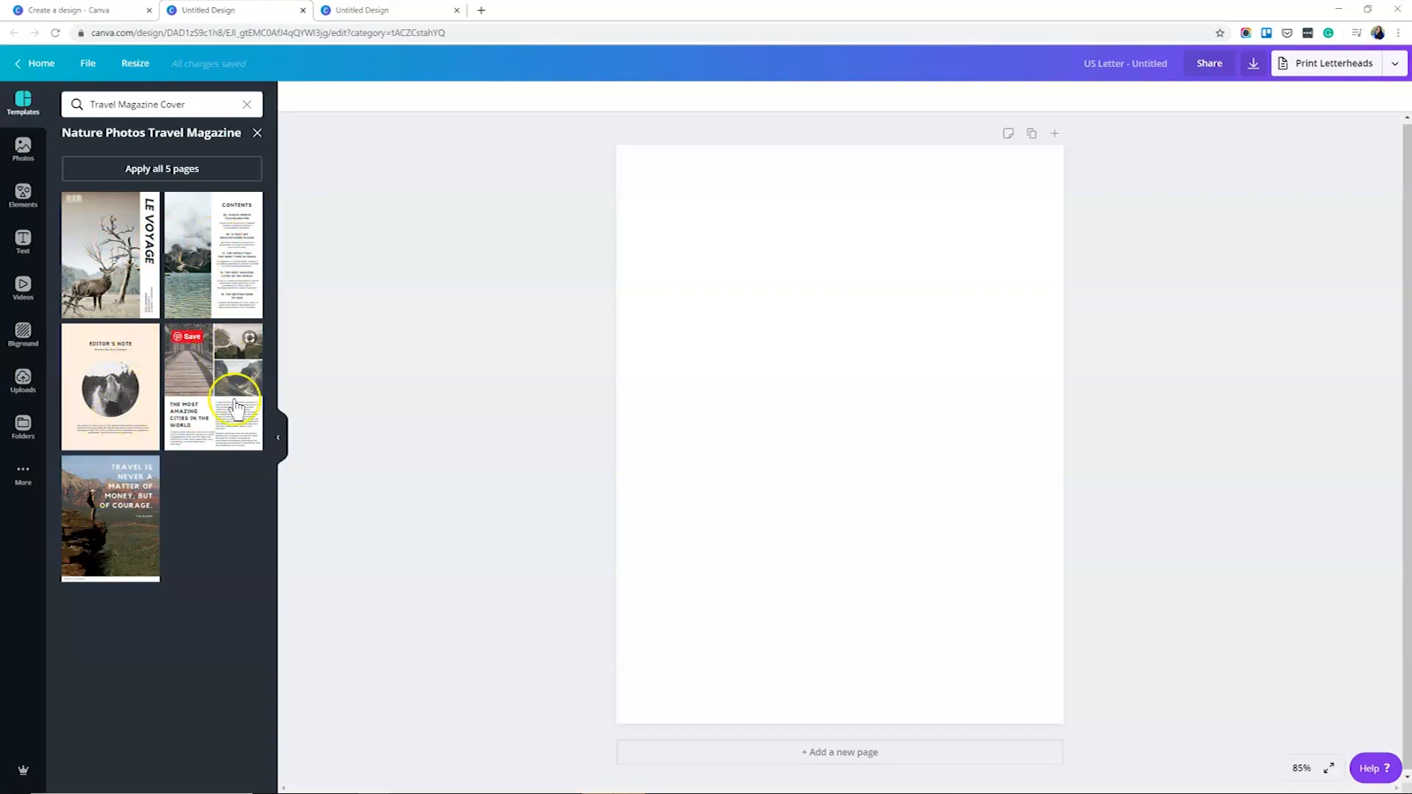
pyautogui.click(116, 294)
pyautogui.click(983, 334)
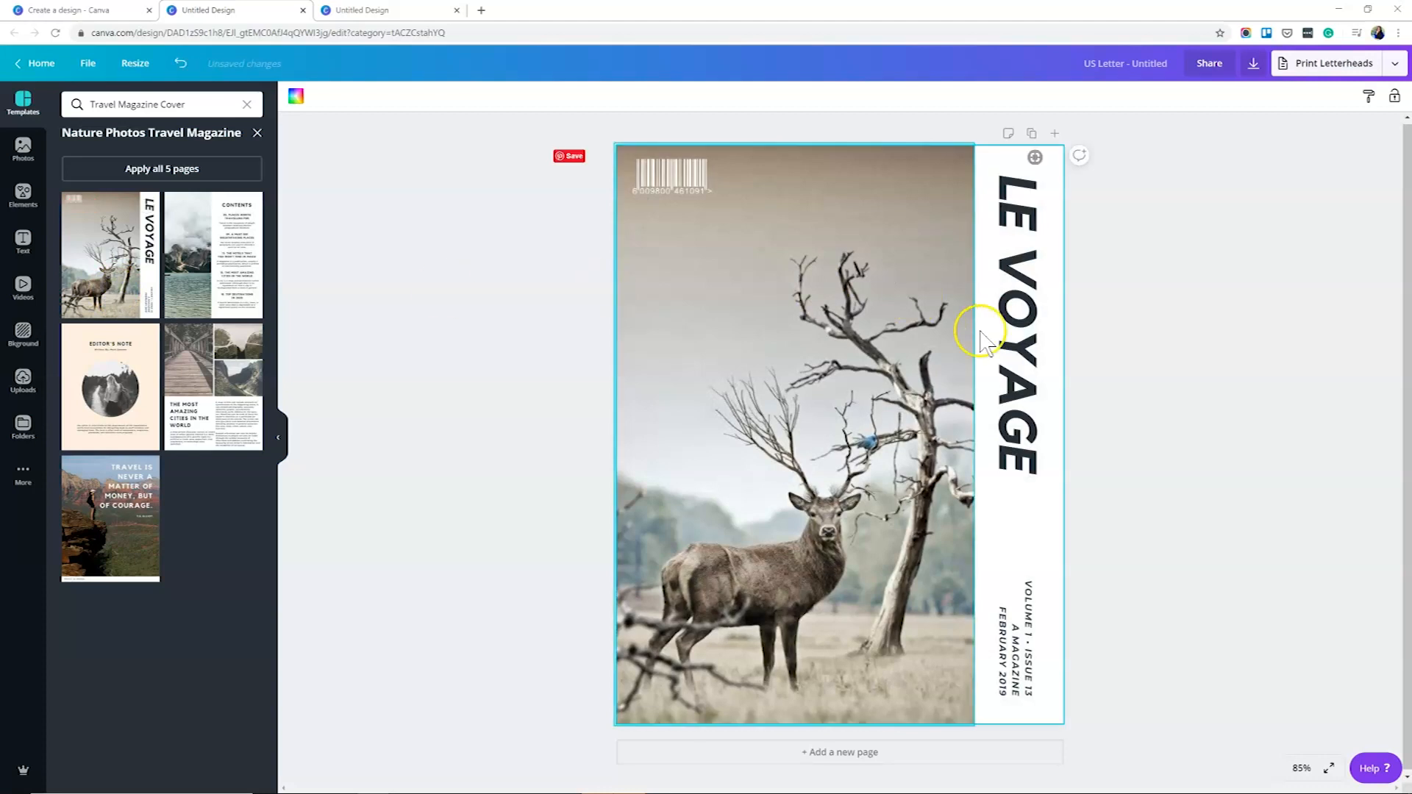
# Select the cover's deer photo and browse the photo library's trending images and topic categories for a replacement
pyautogui.click(893, 333)
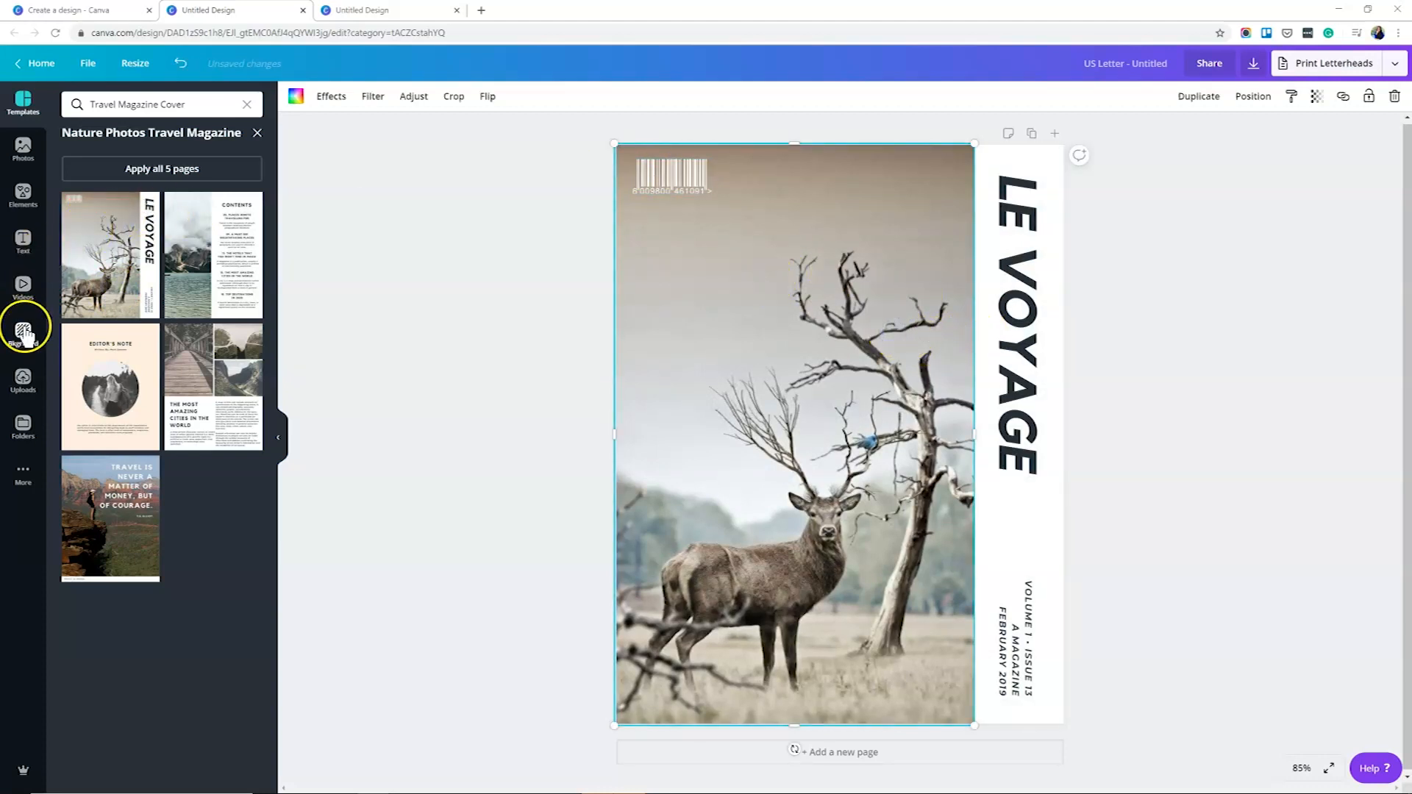
pyautogui.click(23, 149)
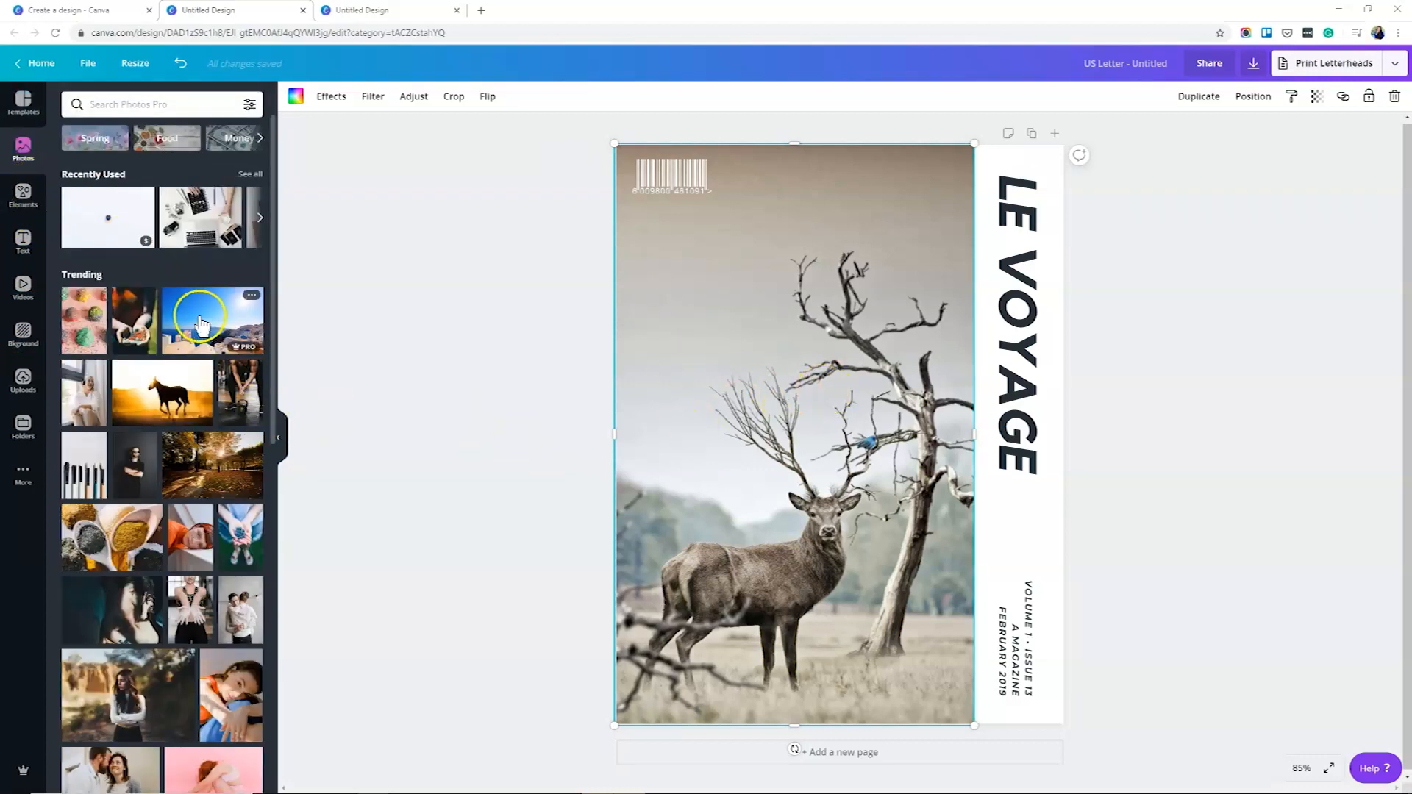
pyautogui.scroll(-1, 206, 295)
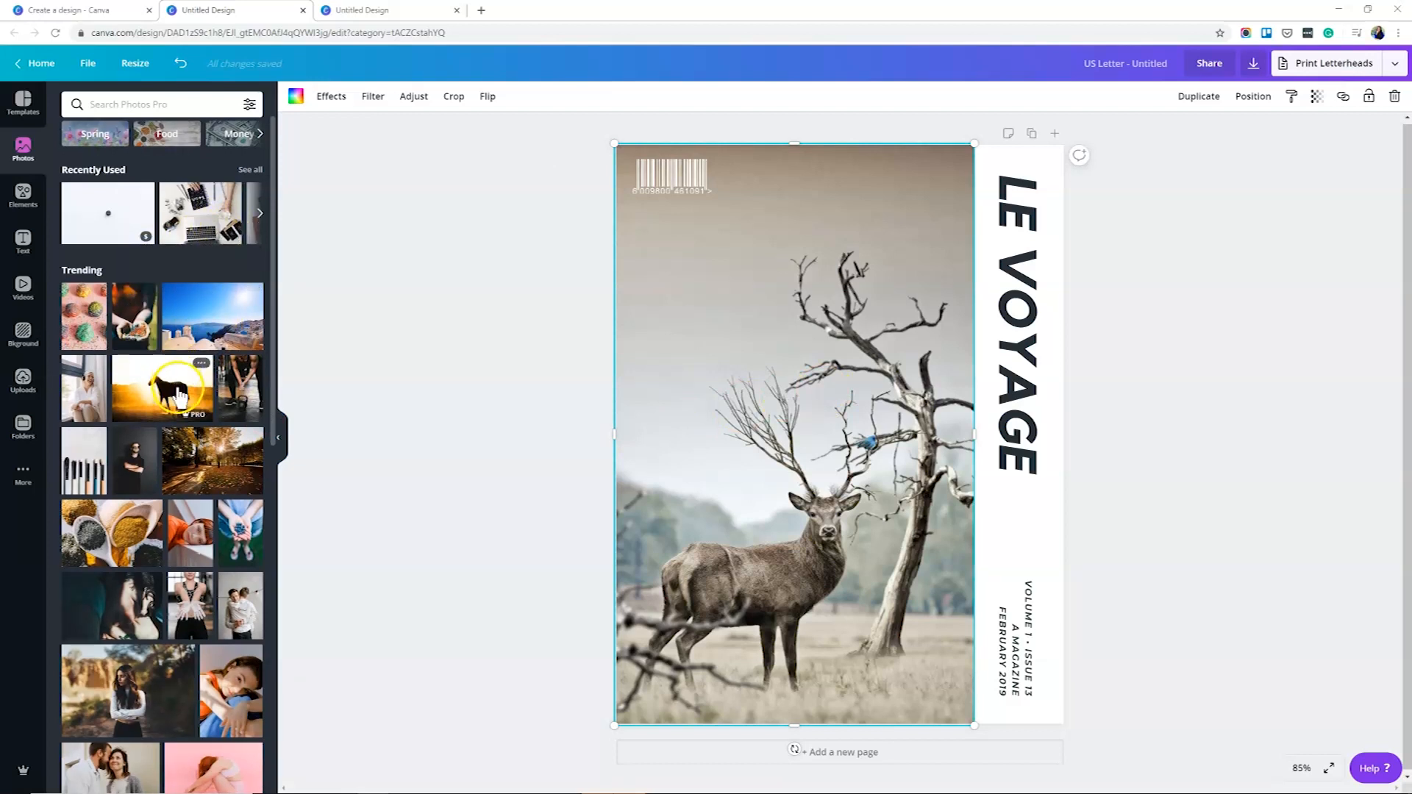
pyautogui.scroll(-2, 181, 401)
pyautogui.scroll(2, 176, 390)
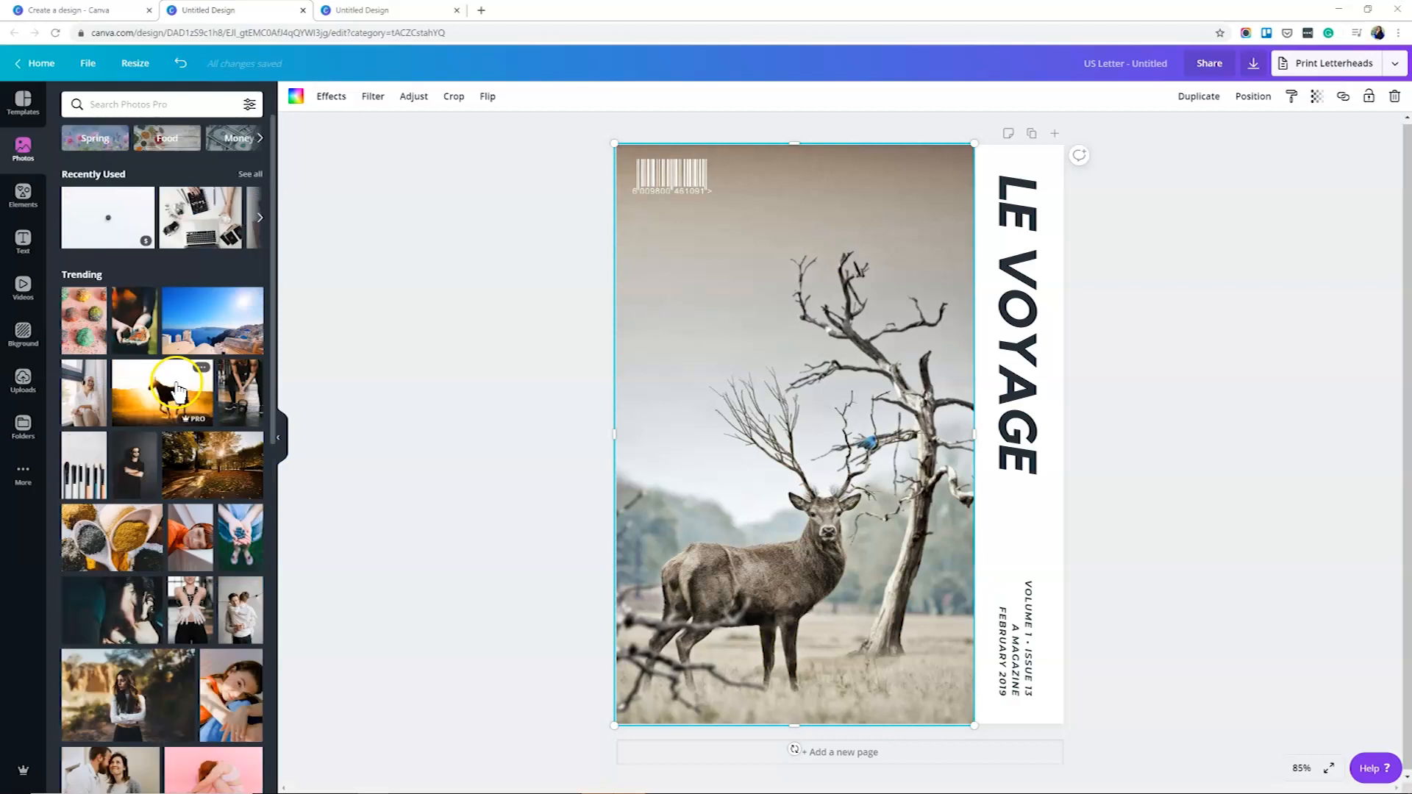
pyautogui.click(167, 104)
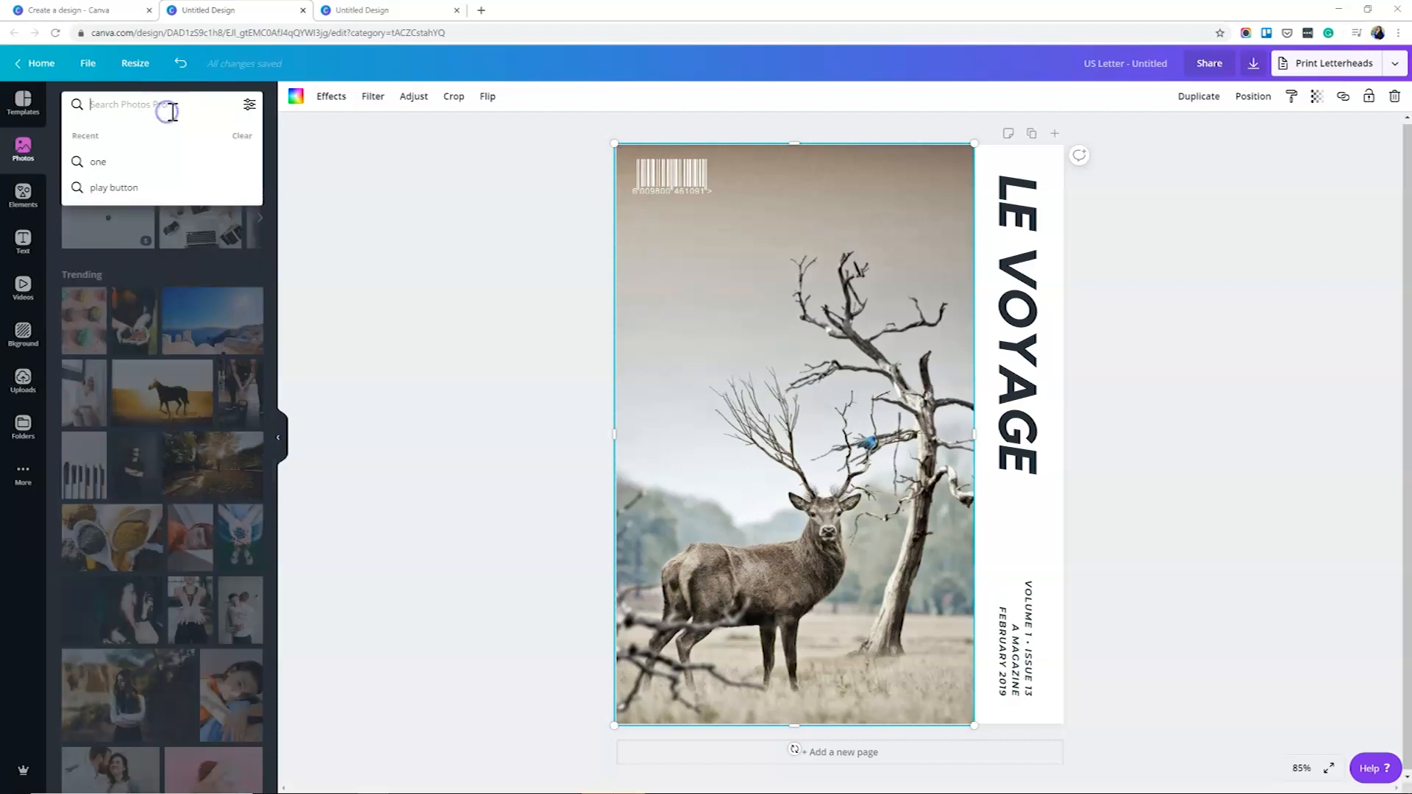
pyautogui.click(275, 135)
pyautogui.click(260, 138)
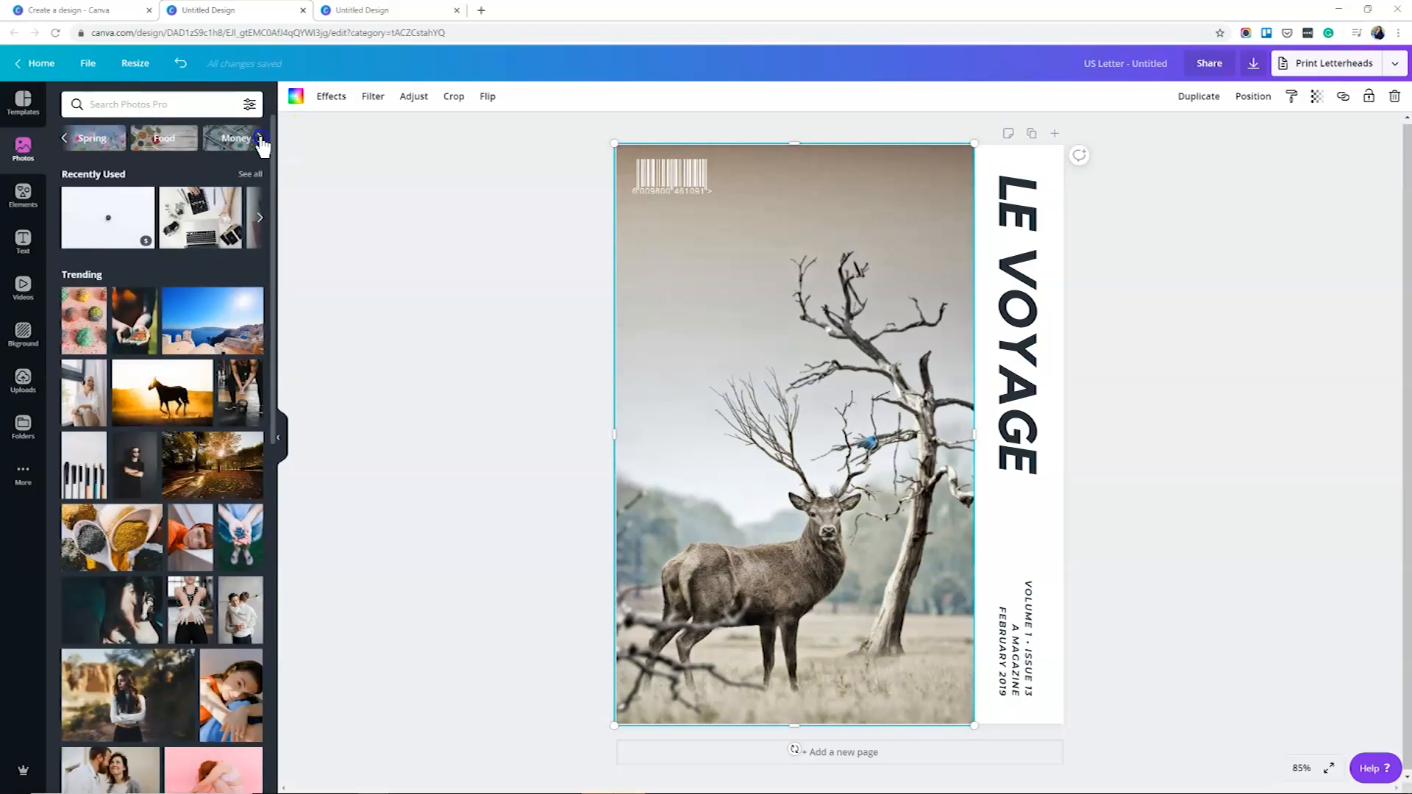
pyautogui.click(261, 138)
pyautogui.click(261, 138)
pyautogui.click(260, 139)
pyautogui.click(260, 138)
pyautogui.click(260, 138)
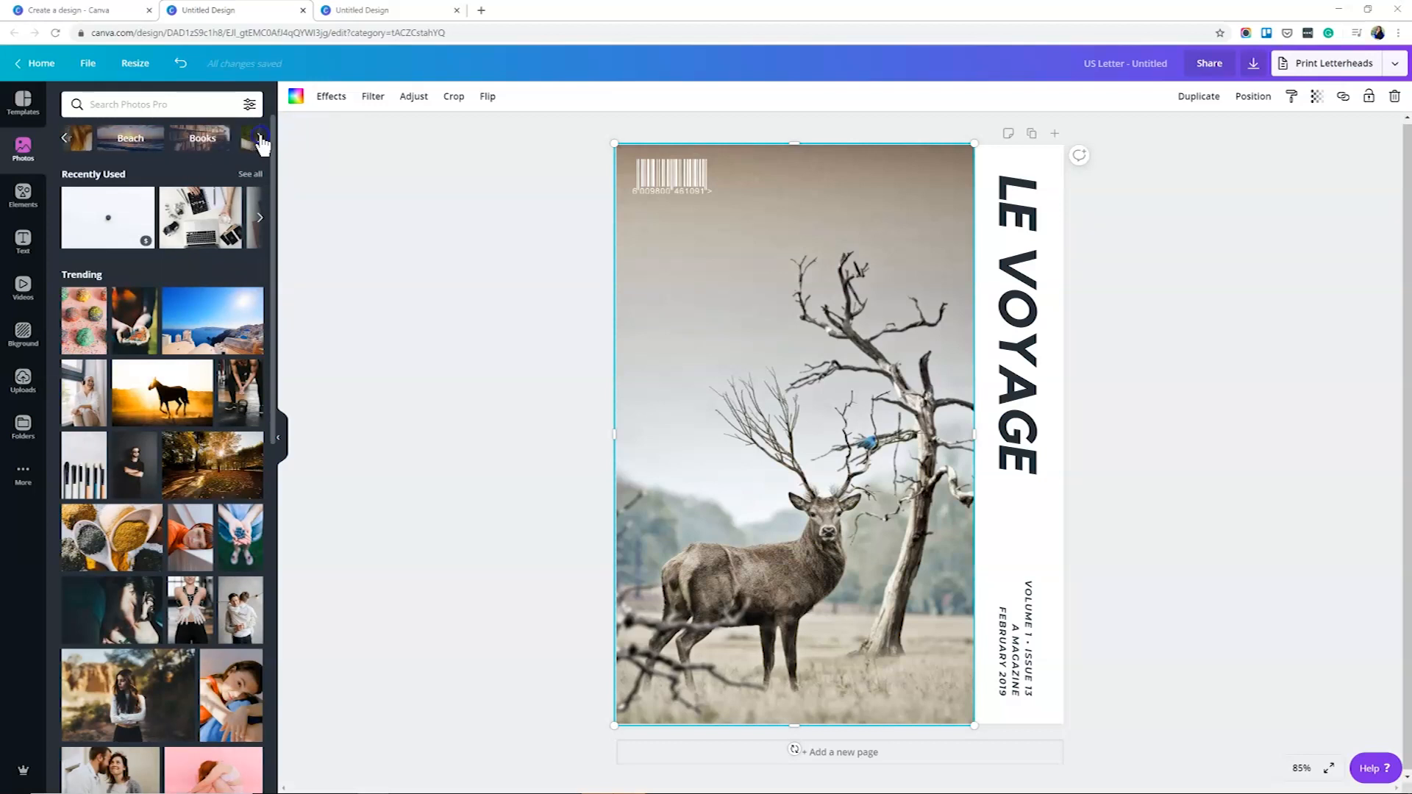
pyautogui.click(260, 138)
pyautogui.click(260, 138)
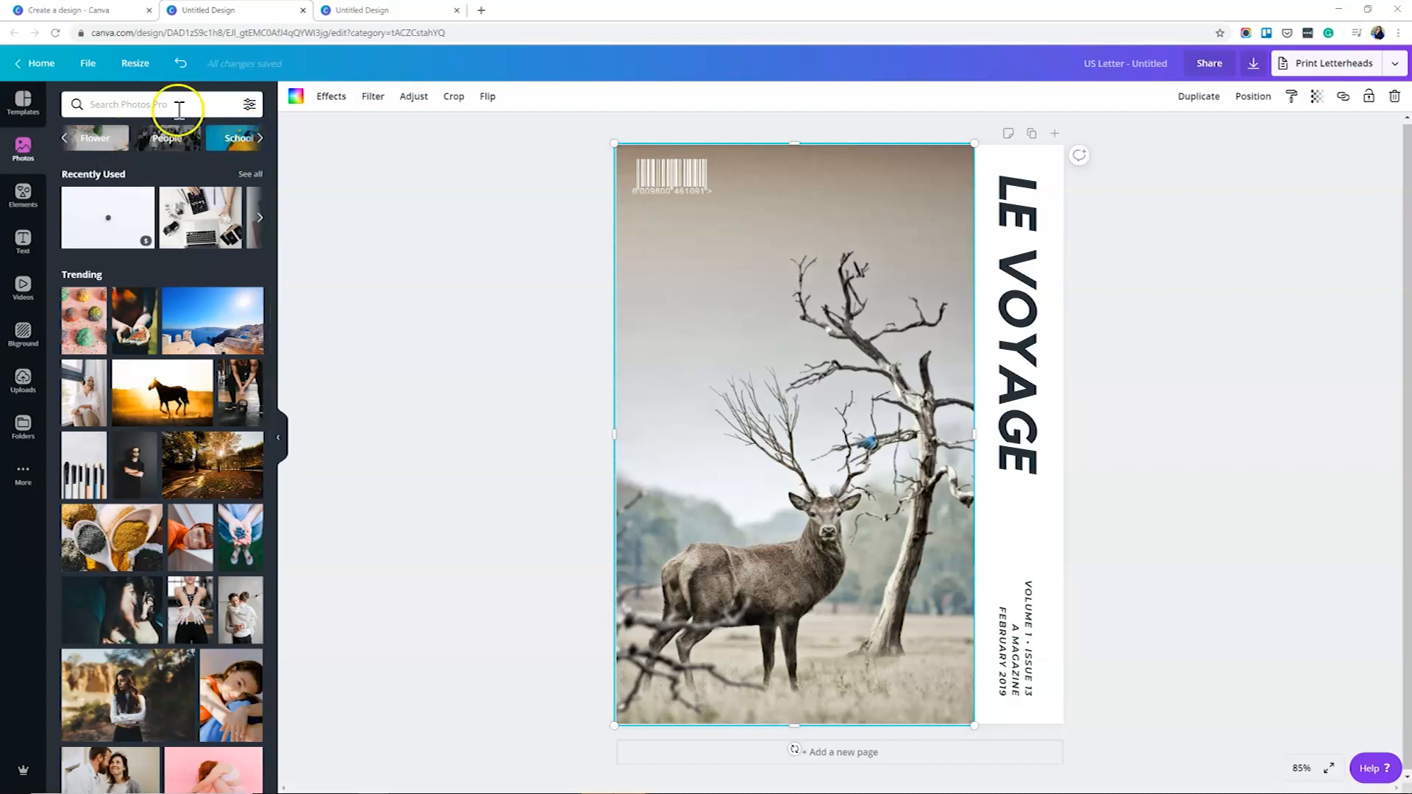
# Search the photo library for "europe"
pyautogui.click(178, 108)
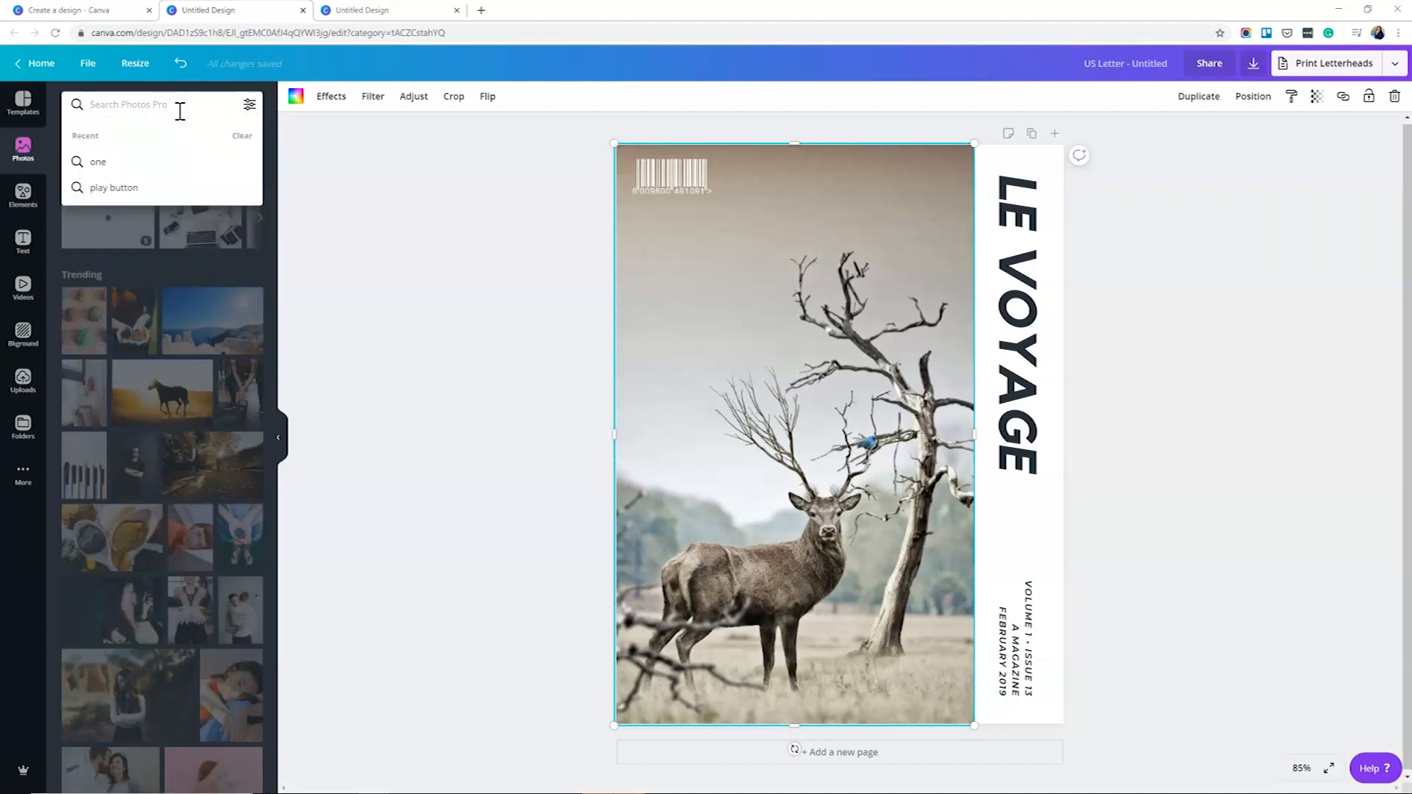
pyautogui.write('europea')
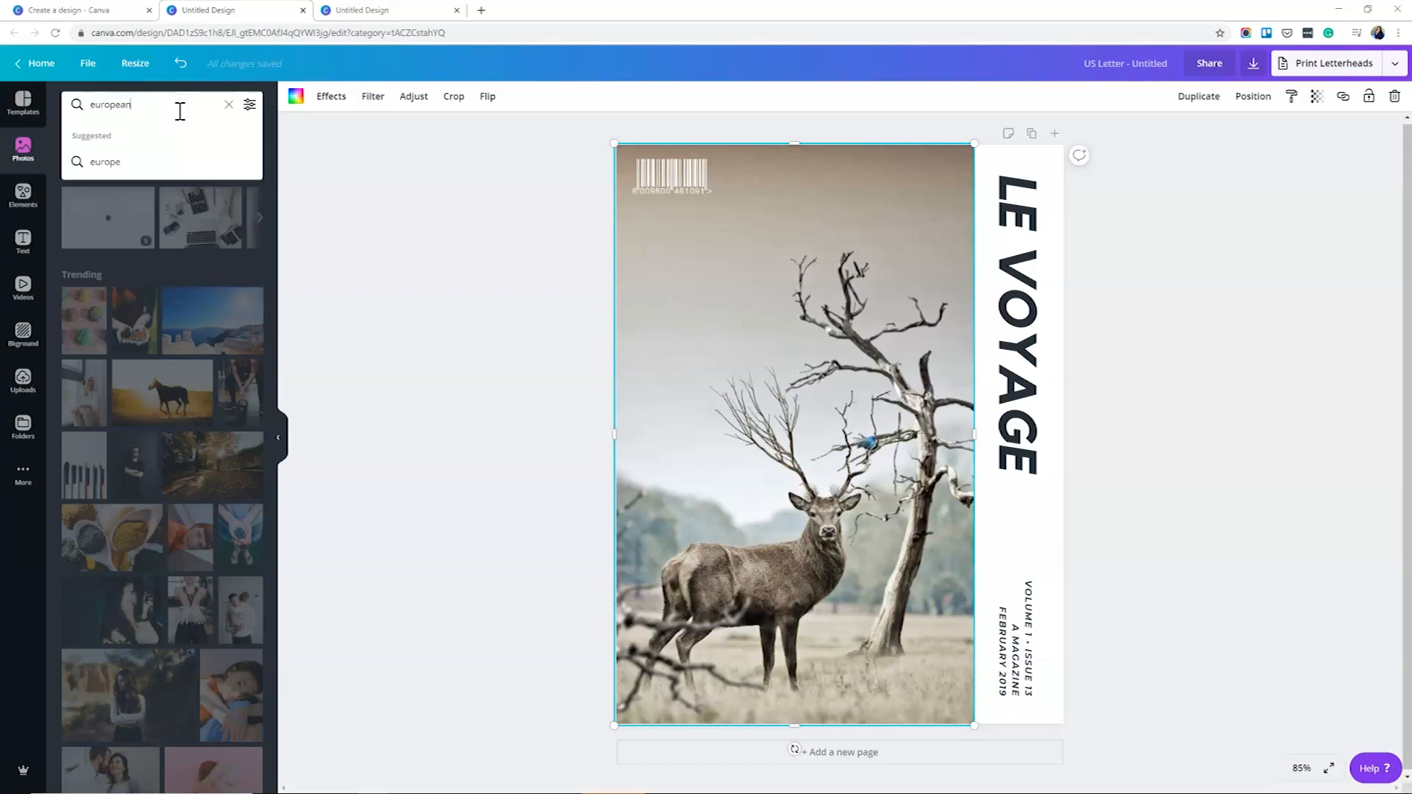
pyautogui.press('BackSpace')
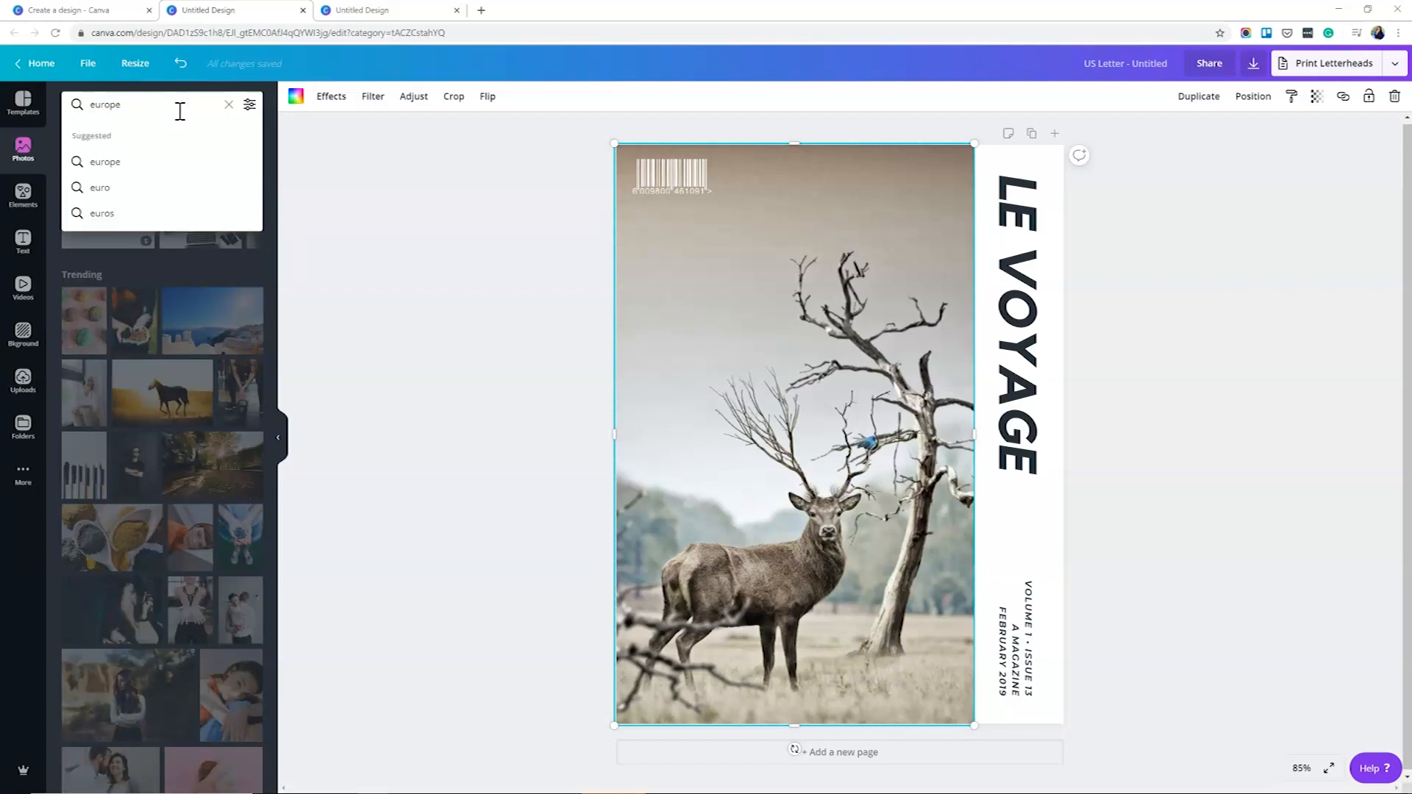
pyautogui.press('Return')
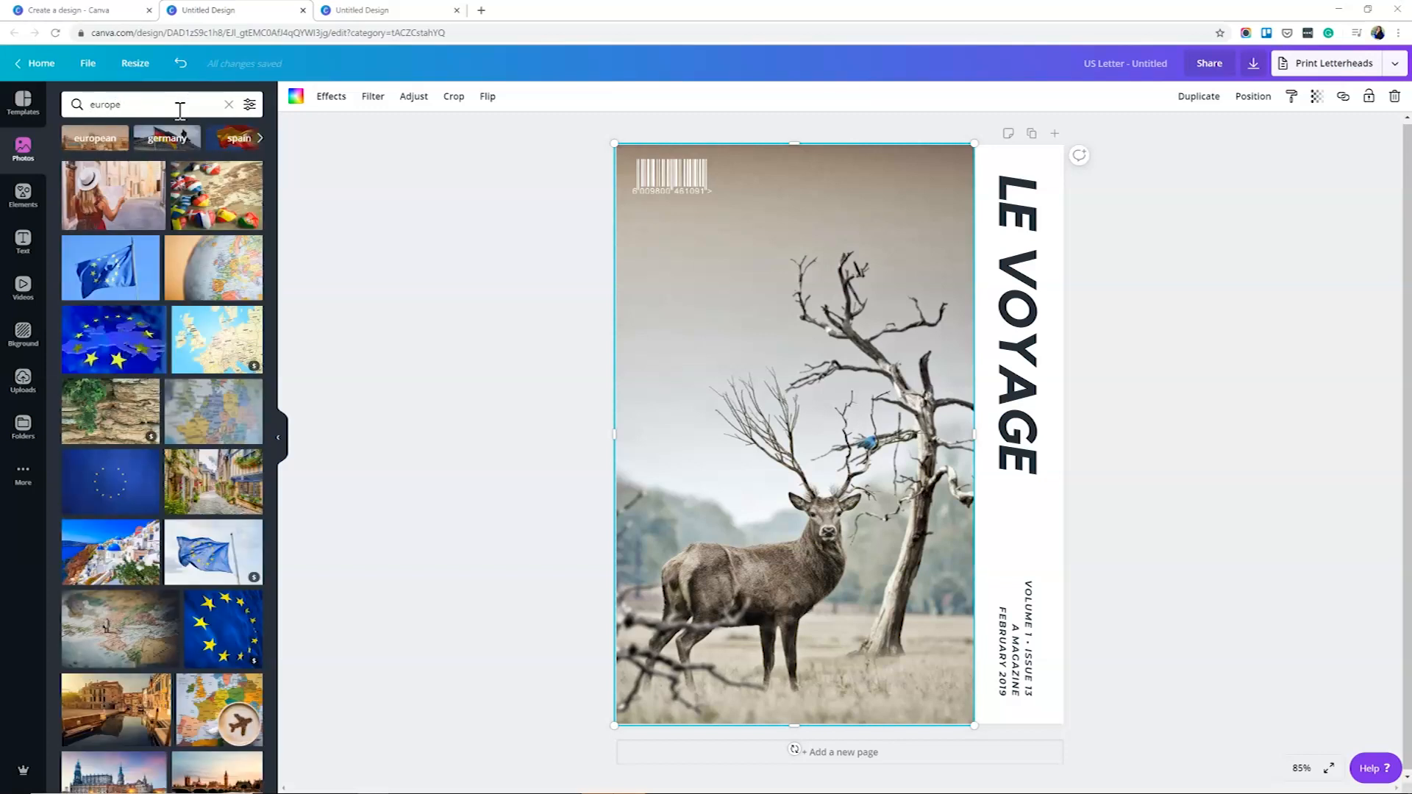
# Look through the Europe photos and view the full details and keywords of the woman tourist street photo
pyautogui.scroll(-4, 189, 409)
pyautogui.scroll(-4, 214, 404)
pyautogui.scroll(-8, 252, 402)
pyautogui.scroll(-3, 256, 394)
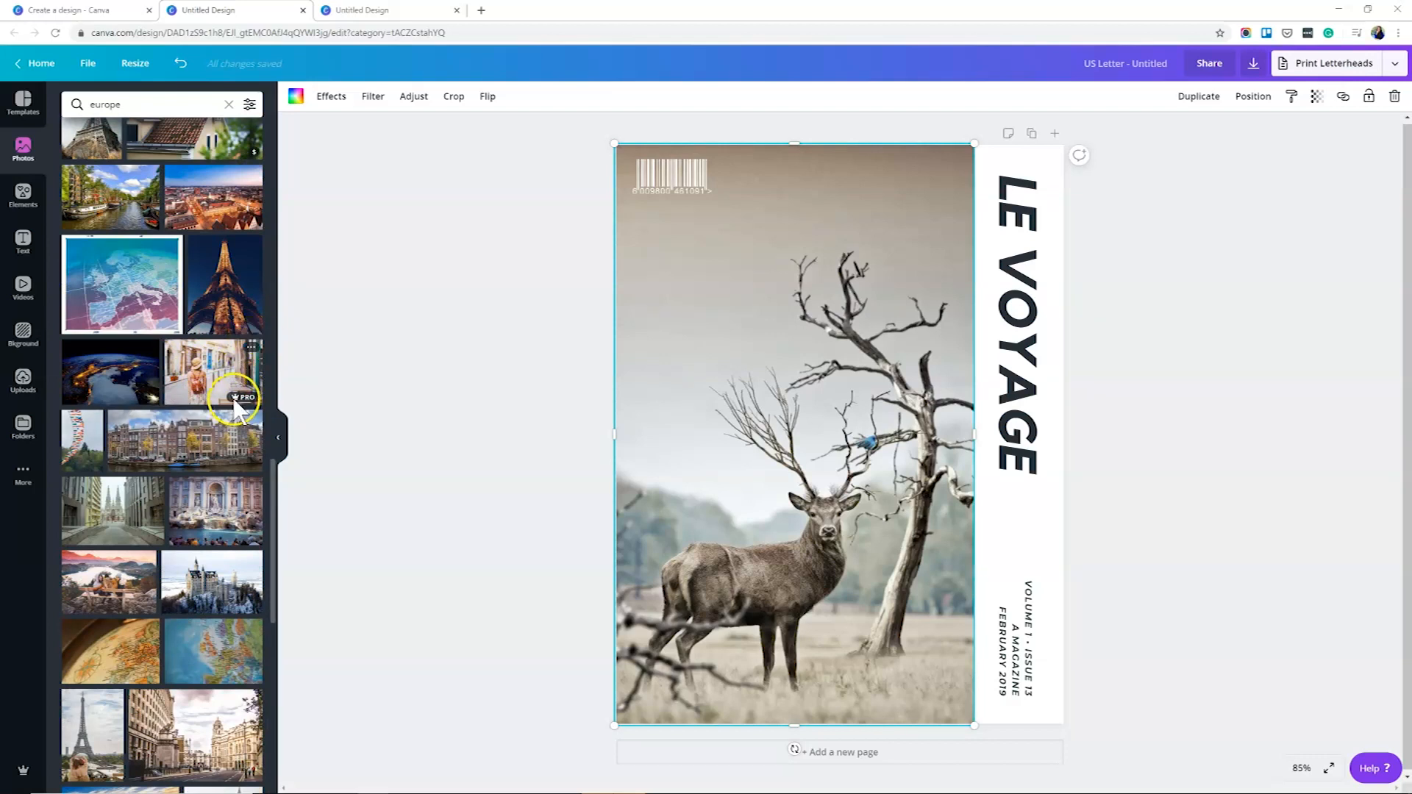
pyautogui.click(252, 348)
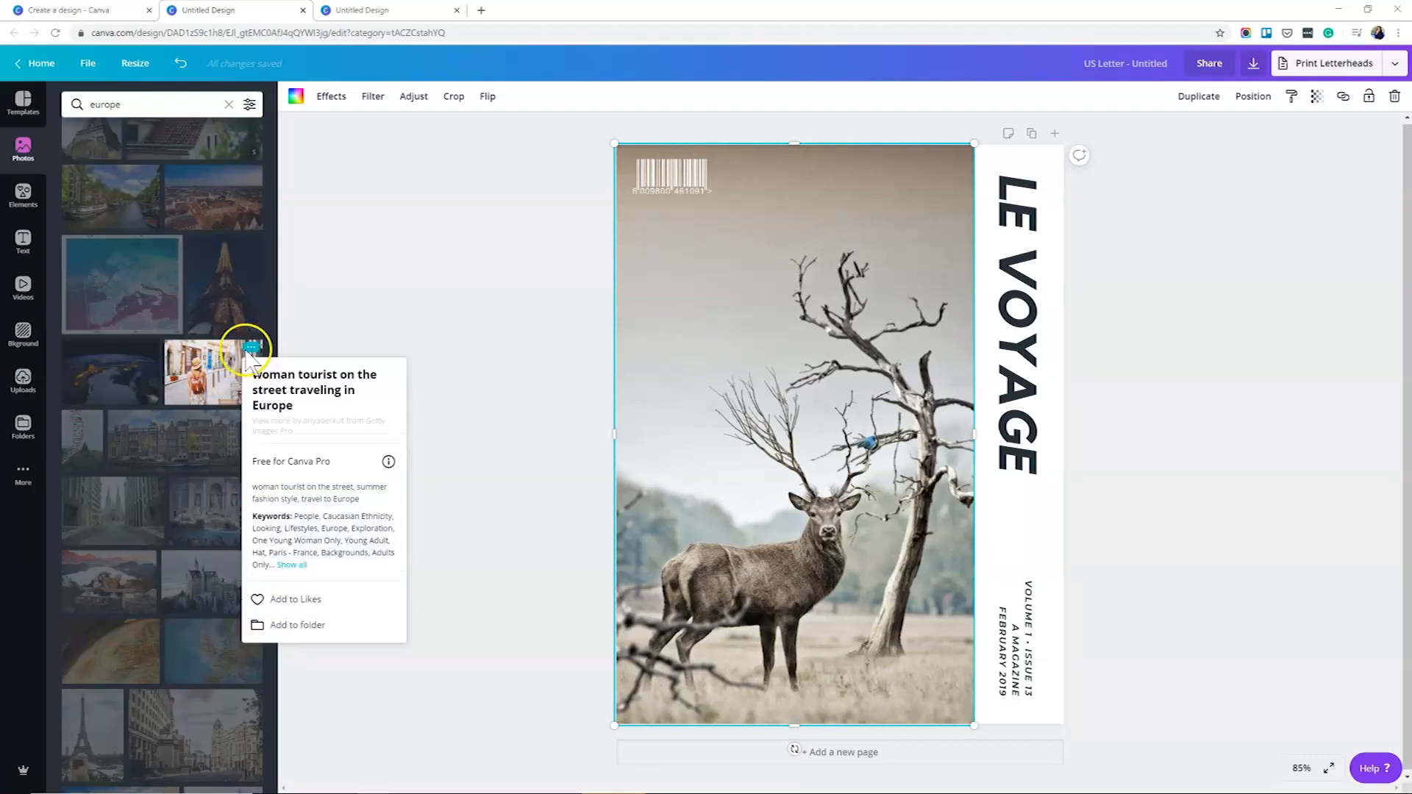
pyautogui.click(293, 567)
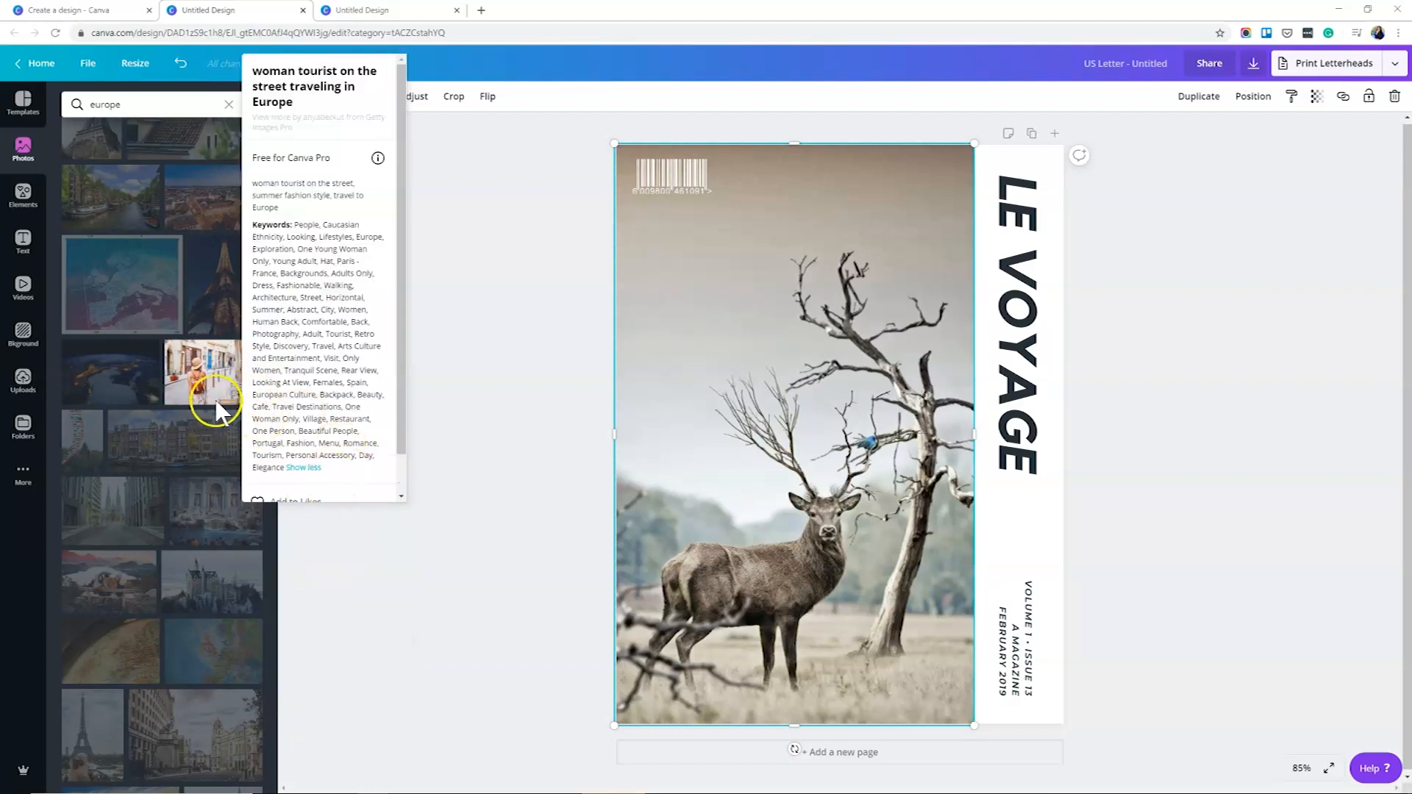
# Replace the cover's deer photo with the woman tourist street photo and shift it within its frame so she is fully visible
pyautogui.click(219, 376)
pyautogui.moveTo(197, 370); pyautogui.dragTo(740, 421)
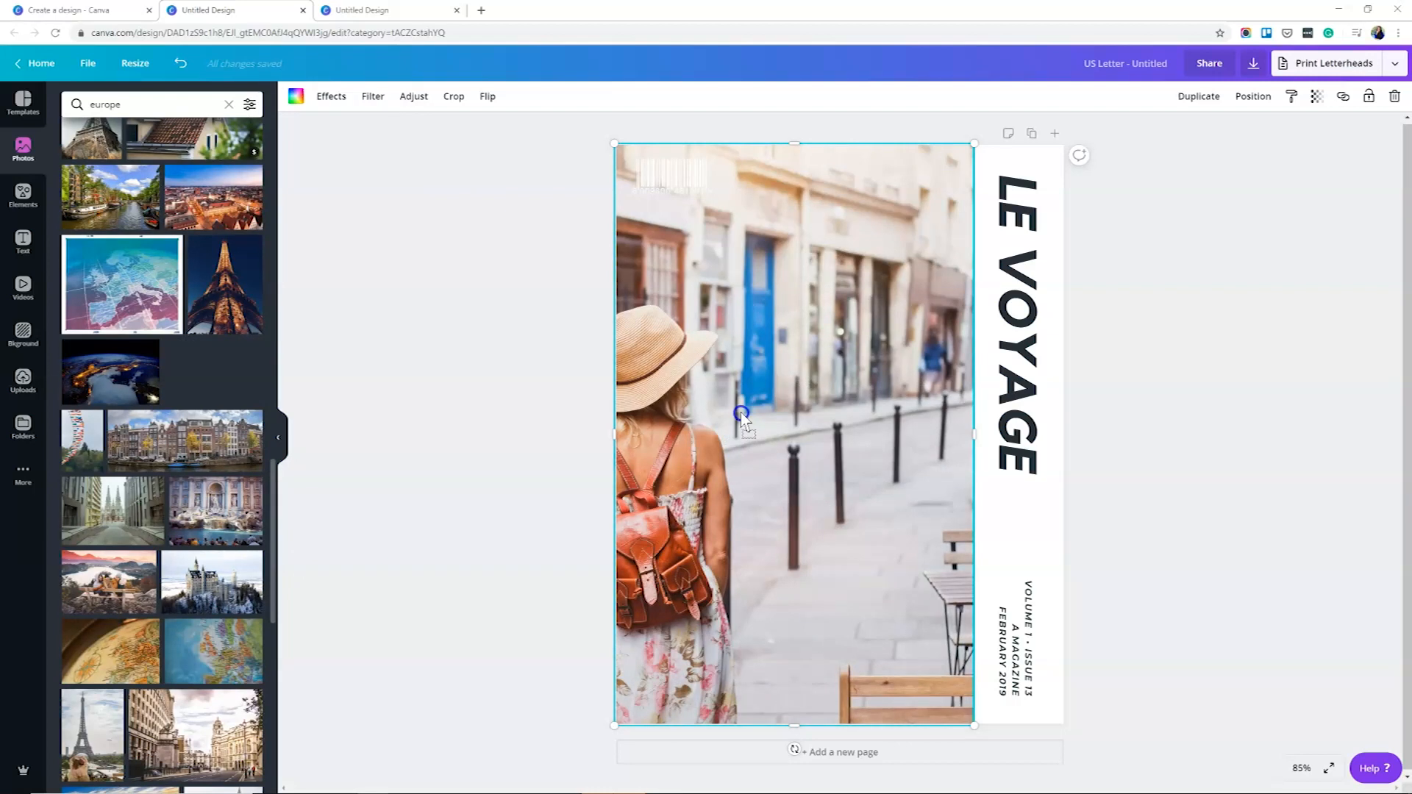
pyautogui.doubleClick(713, 343)
pyautogui.moveTo(738, 347); pyautogui.dragTo(814, 341)
pyautogui.doubleClick(816, 344)
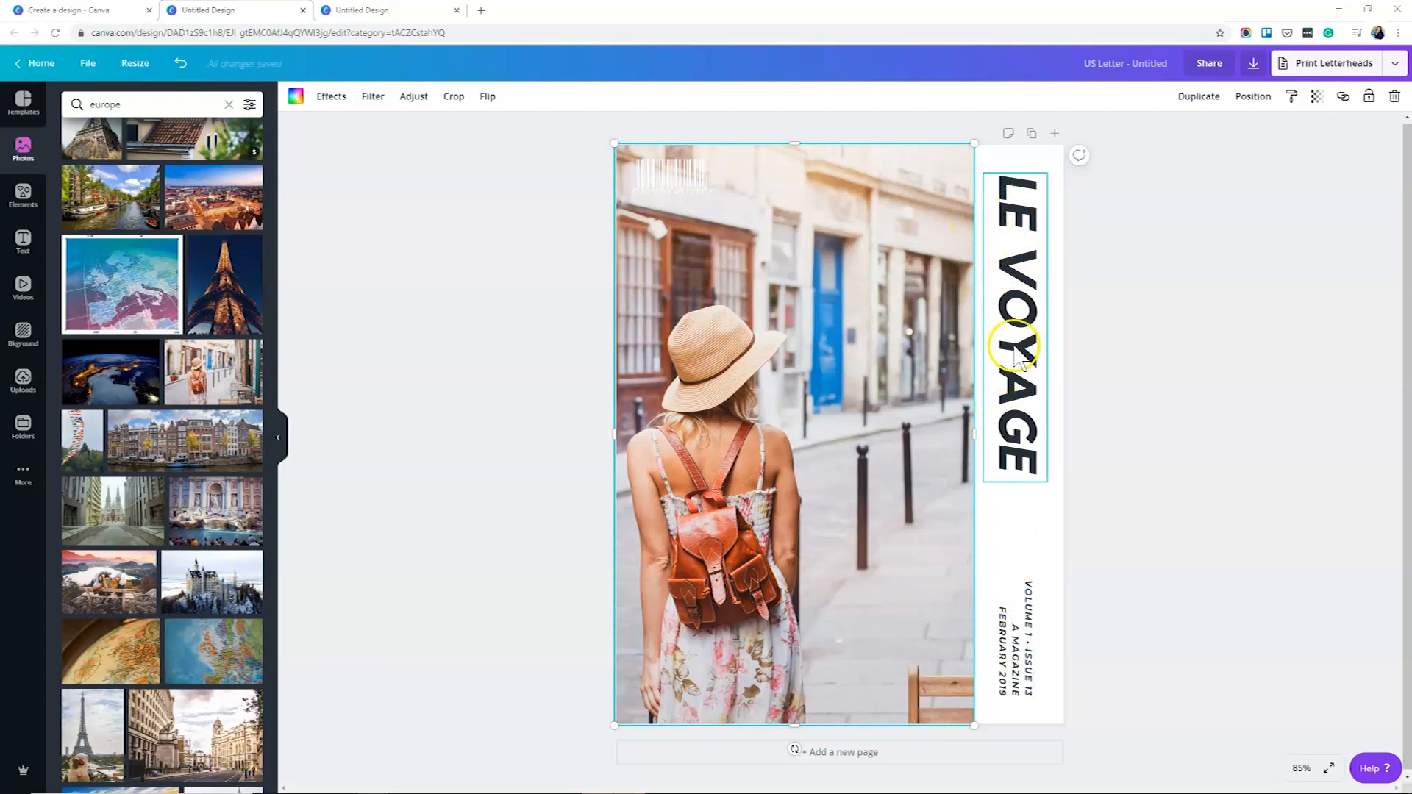
# Delete the barcode from the cover photo
pyautogui.click(1017, 315)
pyautogui.click(1015, 309)
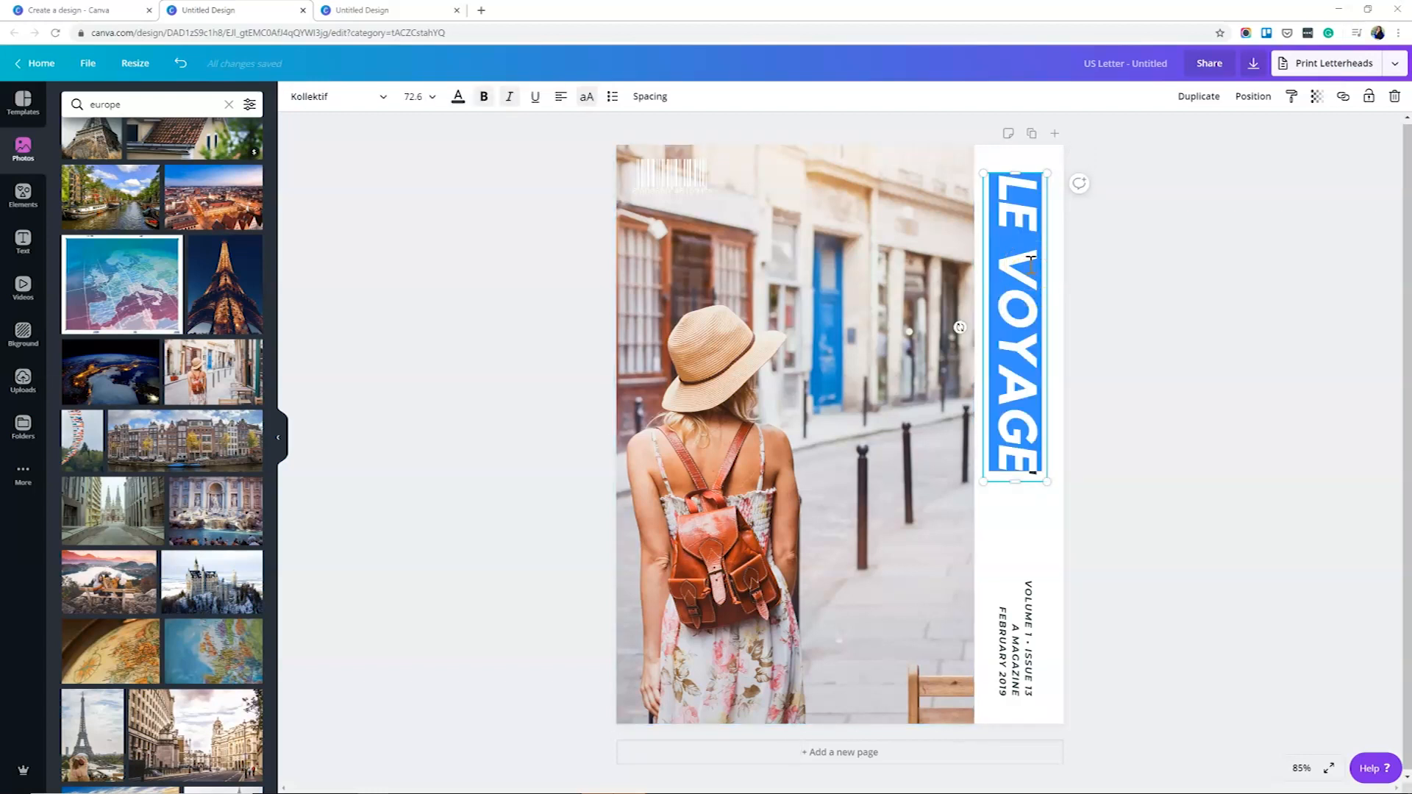
pyautogui.click(695, 190)
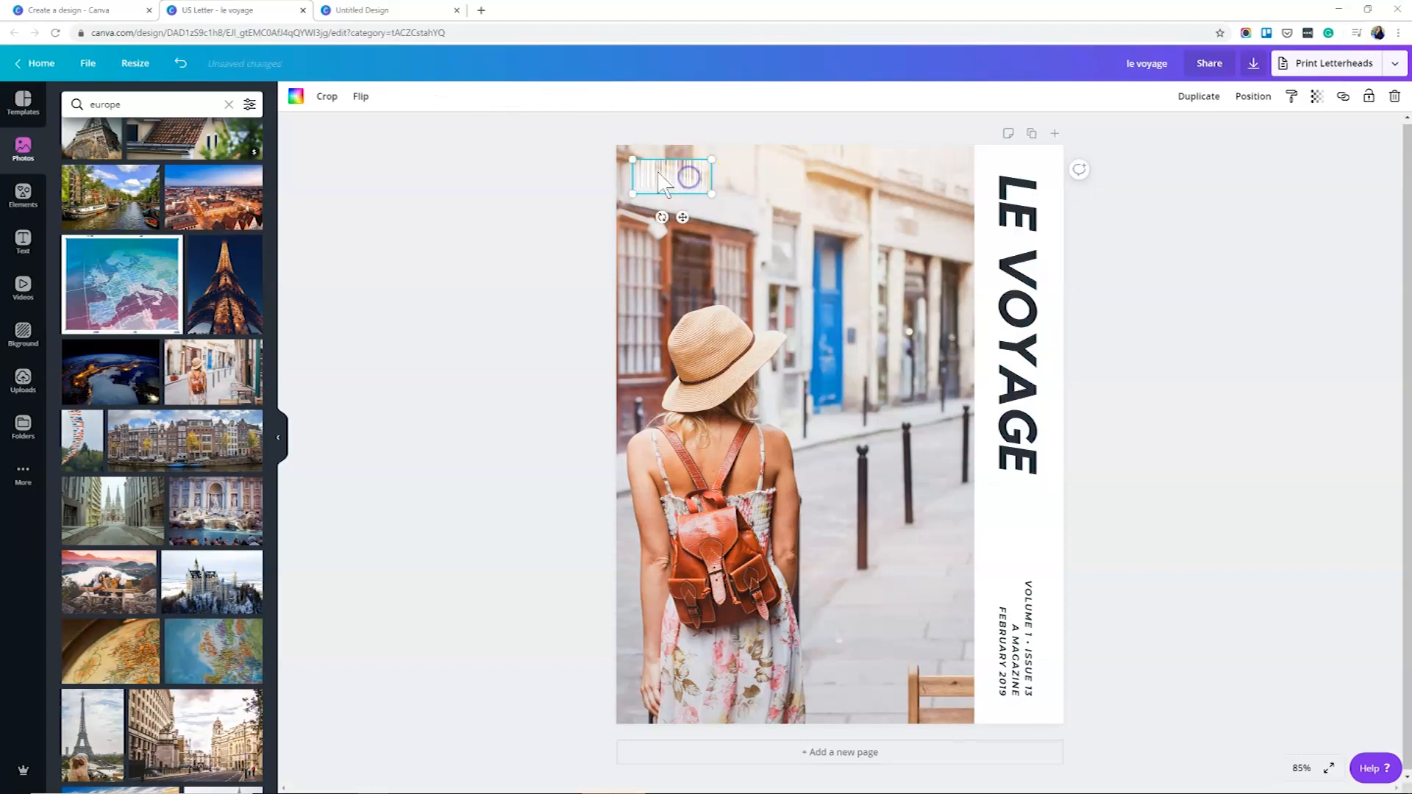
pyautogui.click(1396, 97)
# Change the LE VOYAGE title's text color to the peach swatch of the Main Palette
pyautogui.click(1035, 253)
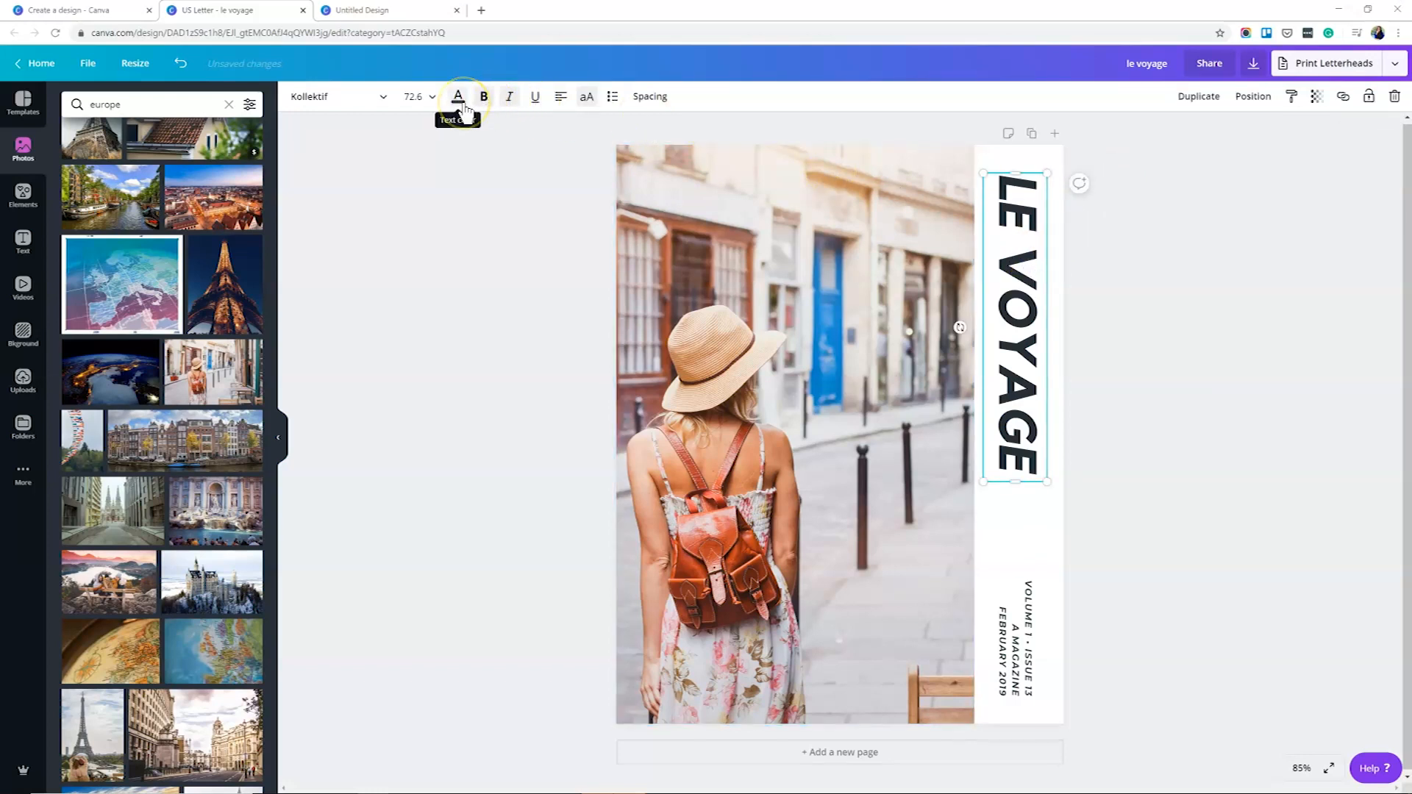
pyautogui.click(462, 104)
pyautogui.click(179, 292)
# Replace the vertical title text with "THE ULTIMATE EUROPE TRAVEL GUIDE FOR SOLO WOMEN"
pyautogui.doubleClick(1017, 278)
pyautogui.write('M')
pyautogui.press('BackSpace')
pyautogui.write('ULTIMATE GUIDE TO TRAVELING SOLO')
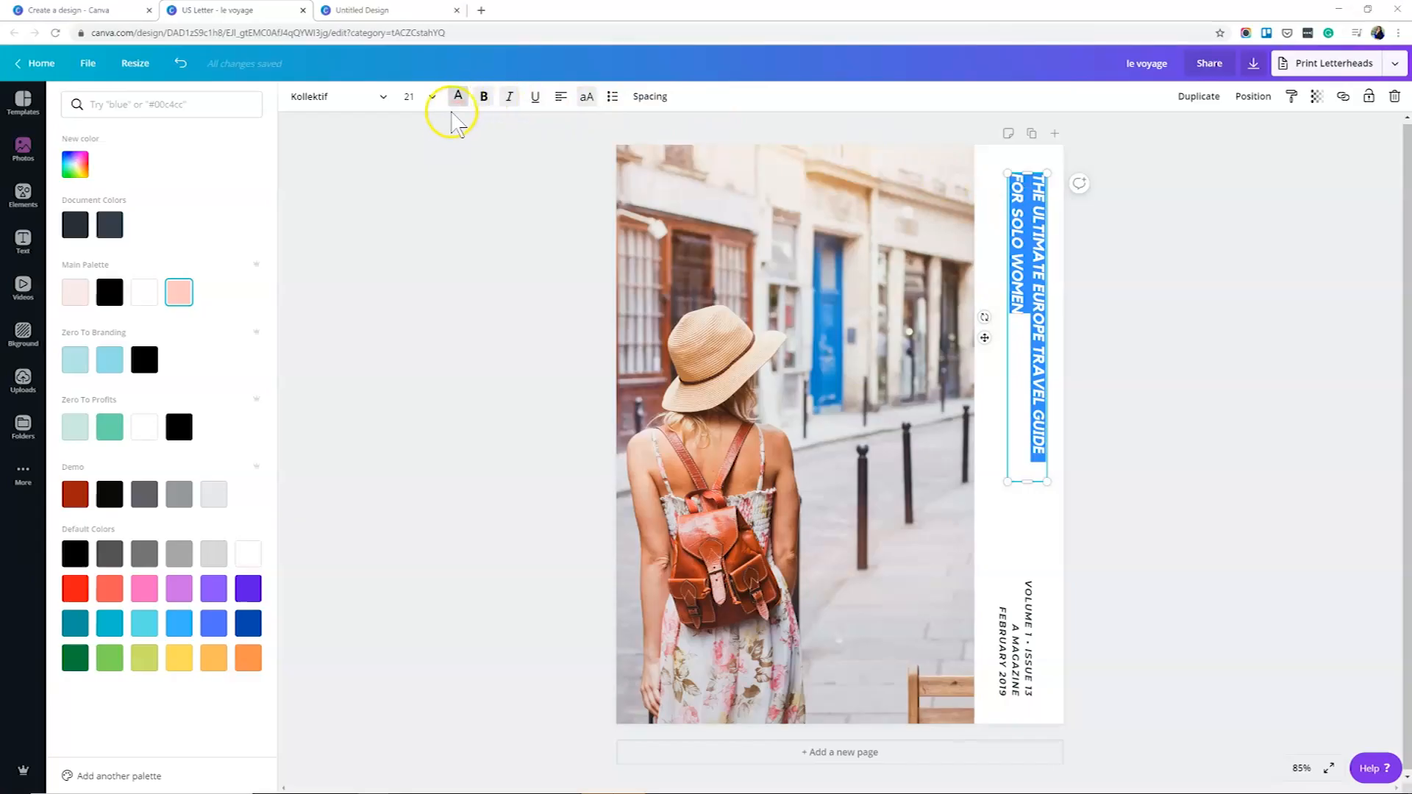
# Set the cover title to size 32 in Open Sans Light and lengthen its text box
pyautogui.click(426, 104)
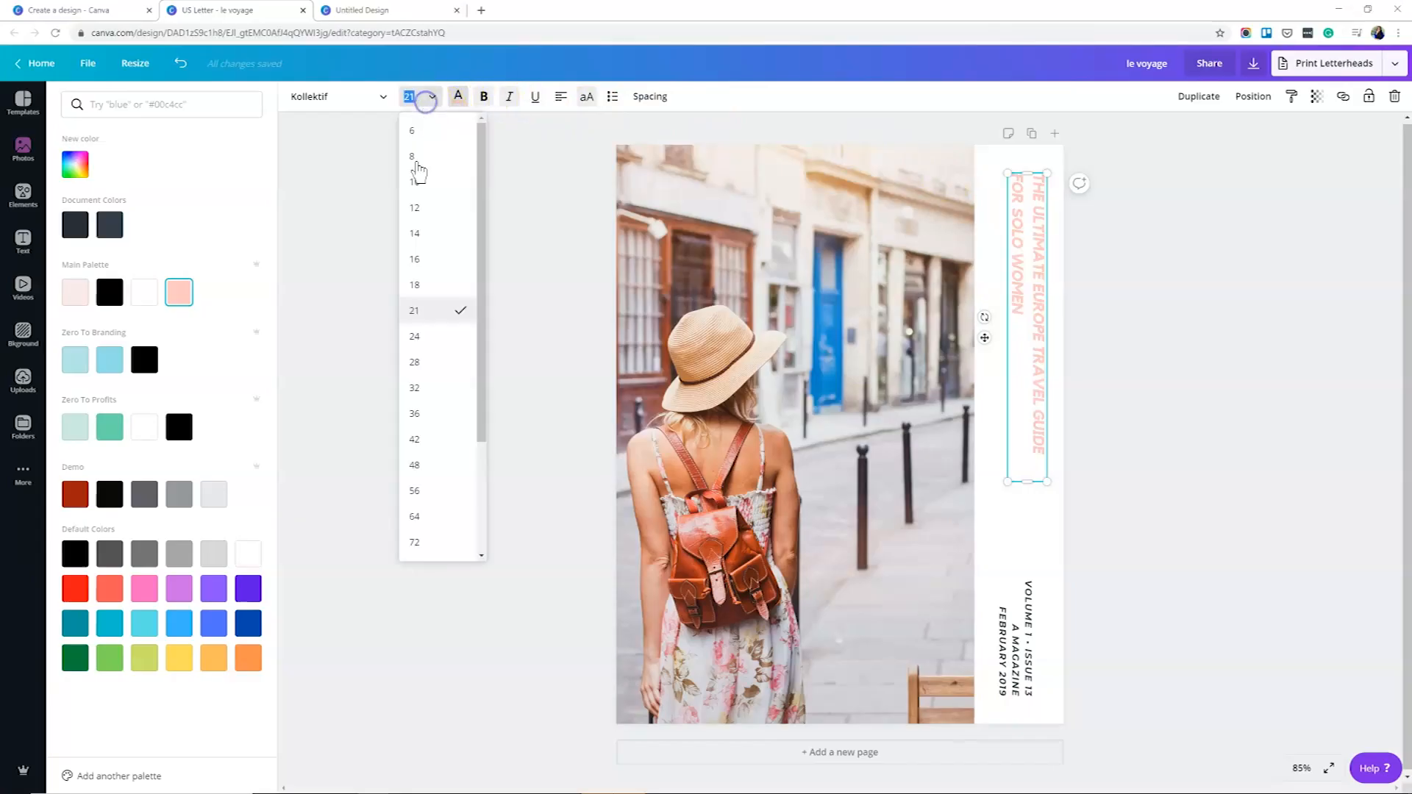
pyautogui.click(417, 387)
pyautogui.moveTo(1000, 482); pyautogui.dragTo(1016, 551)
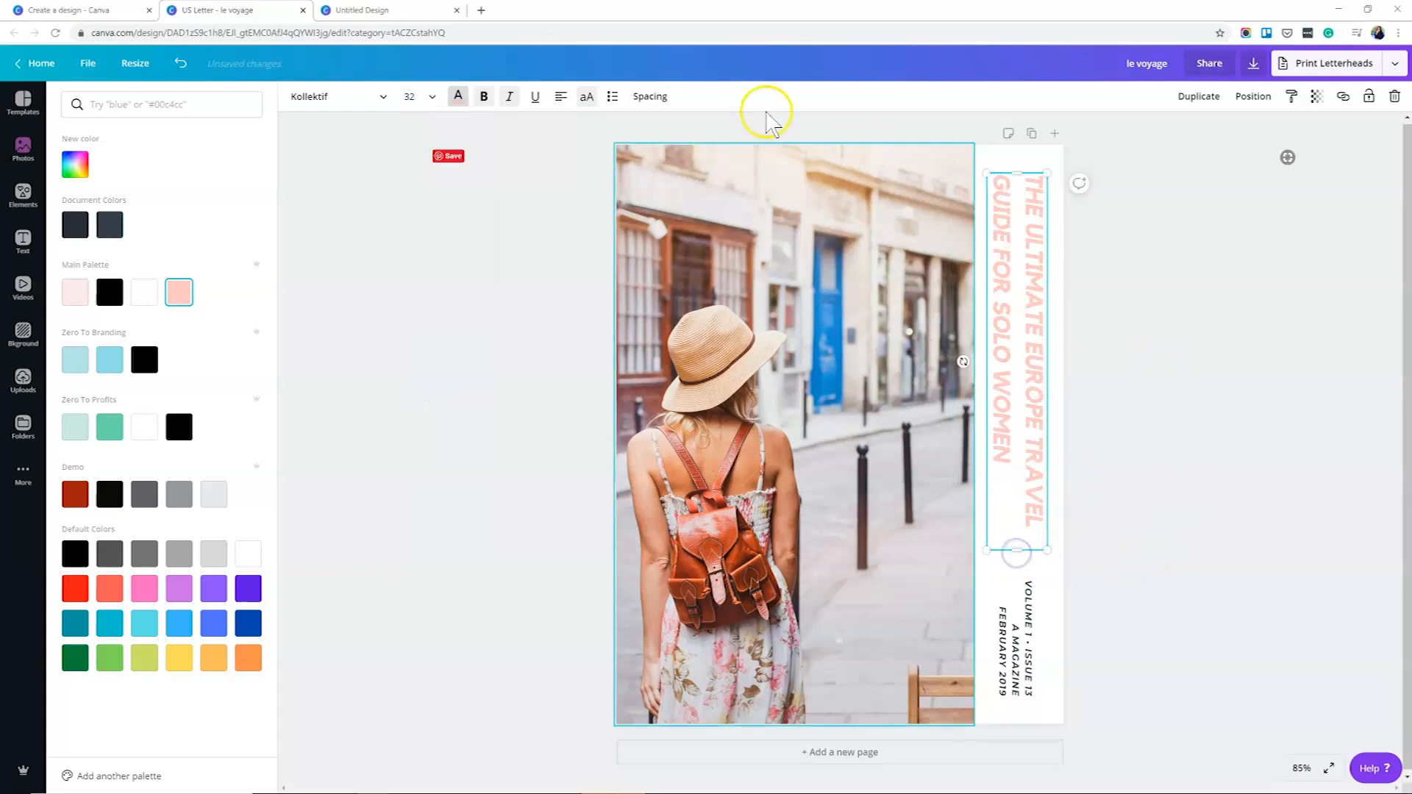
pyautogui.click(327, 97)
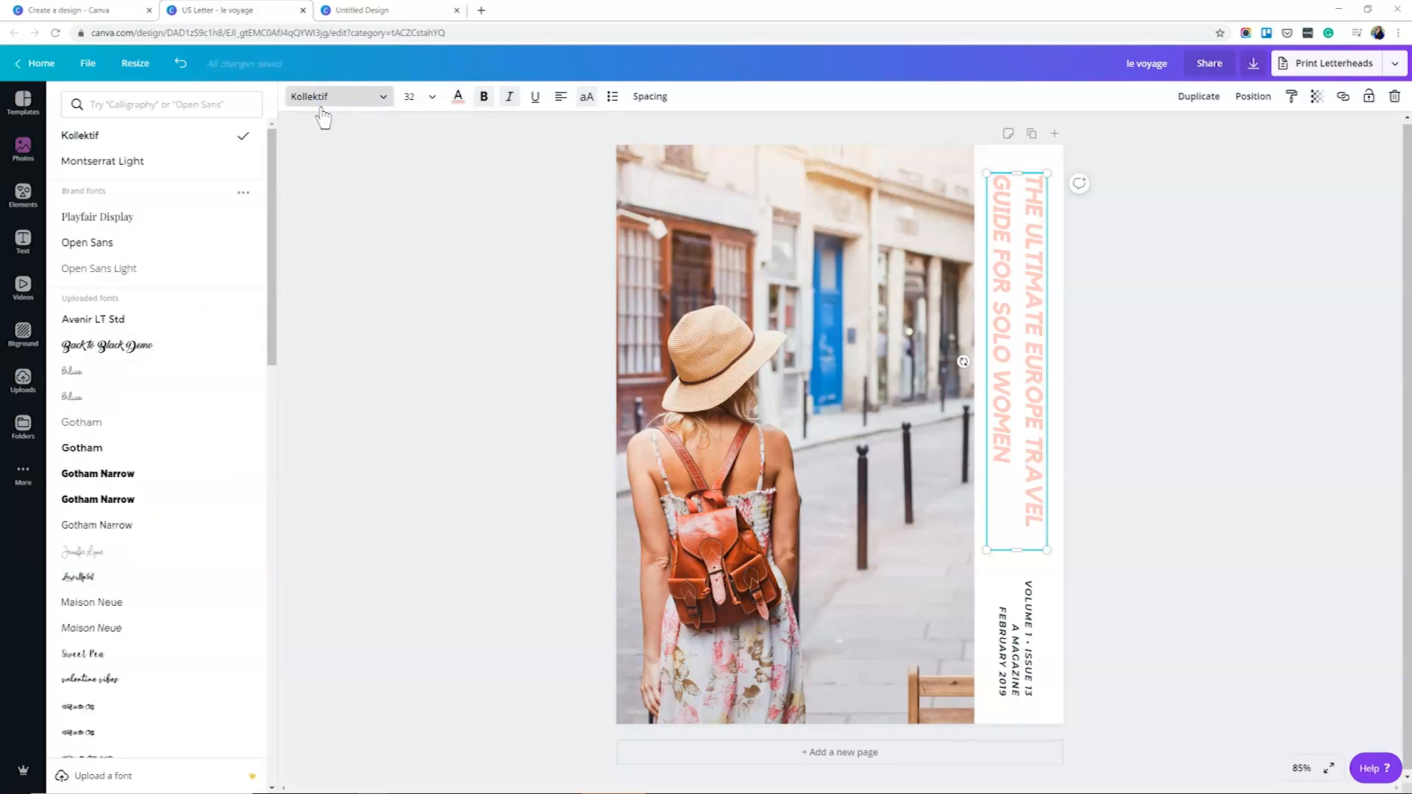
pyautogui.click(169, 602)
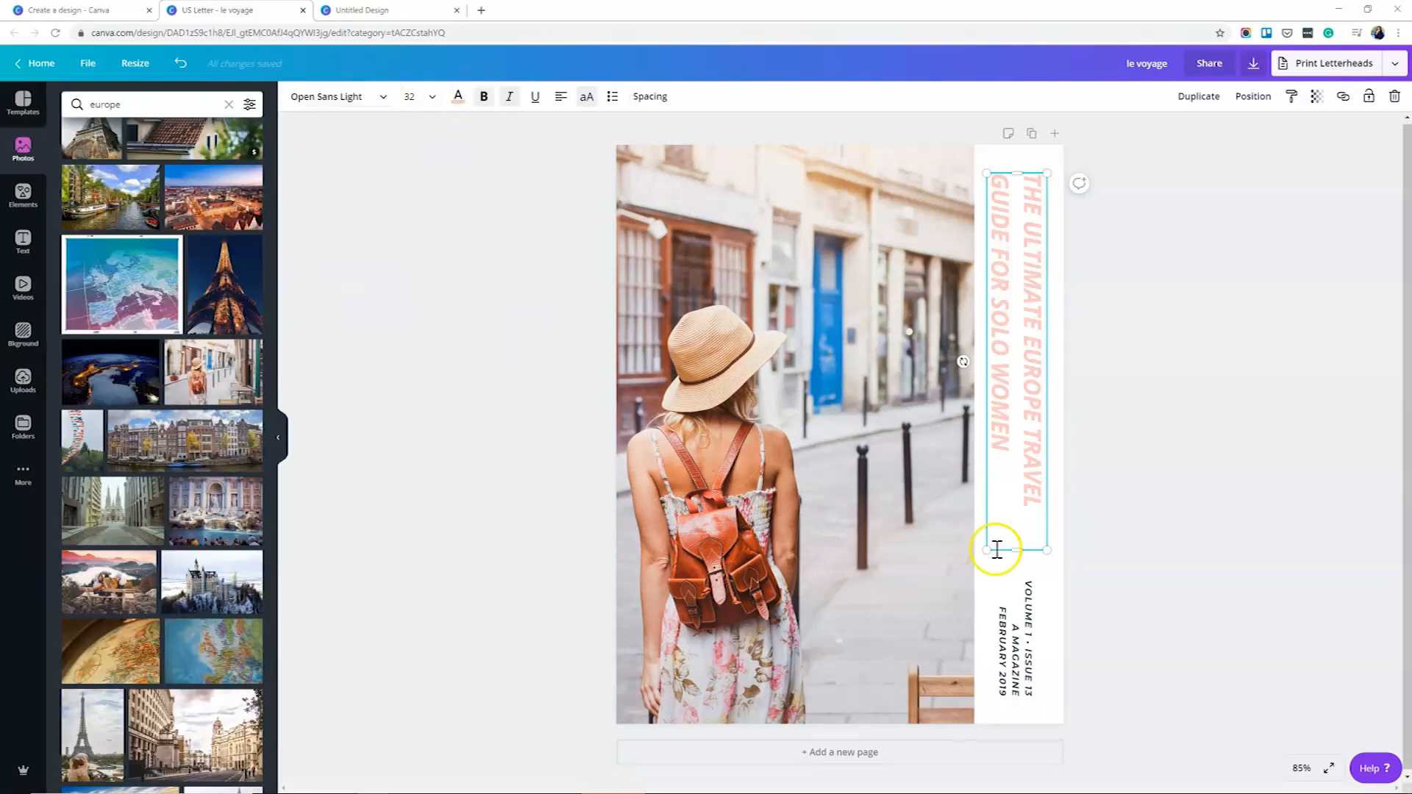
# Replace the volume and issue text with the author's website address and set its font size to 9
pyautogui.click(1025, 587)
pyautogui.moveTo(1025, 588); pyautogui.dragTo(995, 710)
pyautogui.write('VOIS')
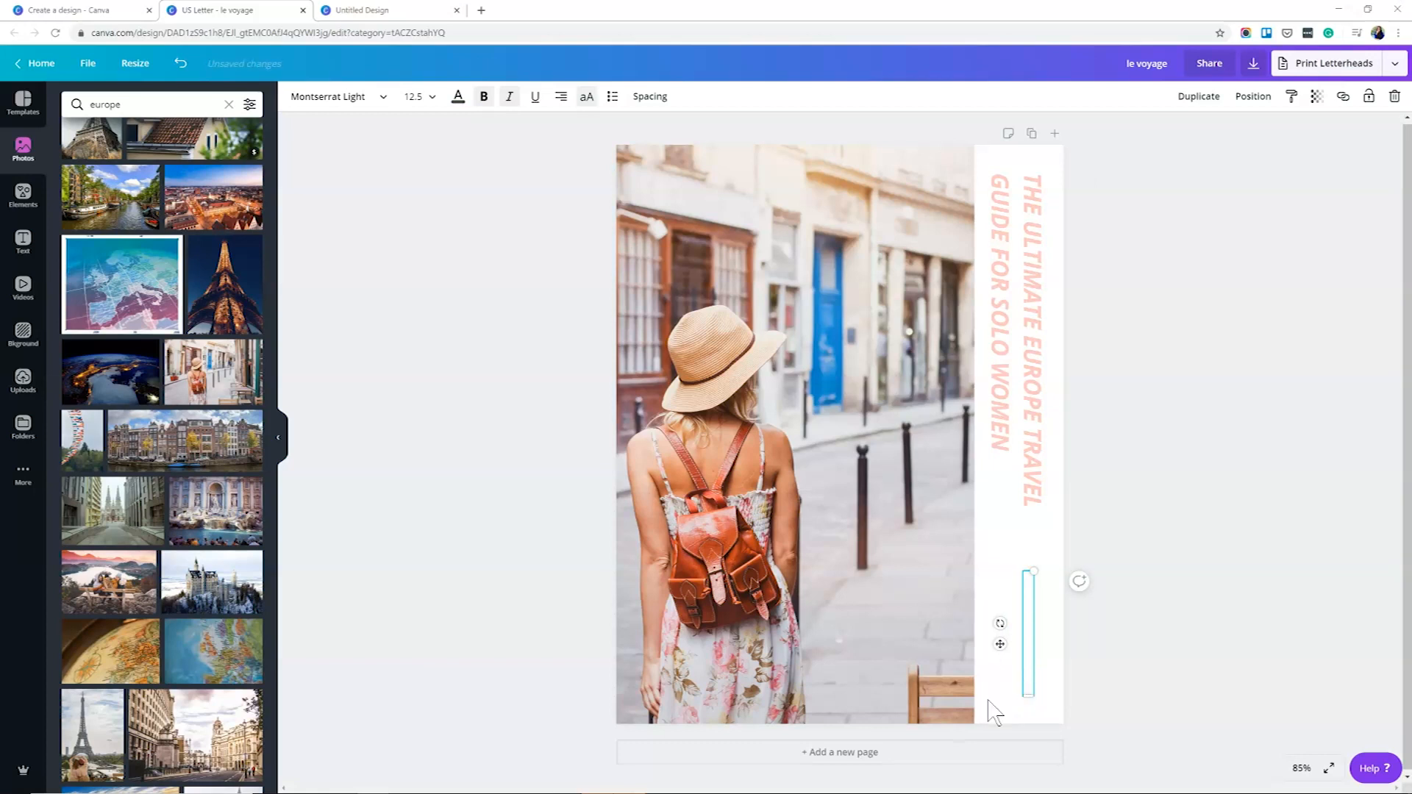
pyautogui.write('KIMBERLYJIMENEZ.COM')
pyautogui.click(414, 97)
pyautogui.click(415, 110)
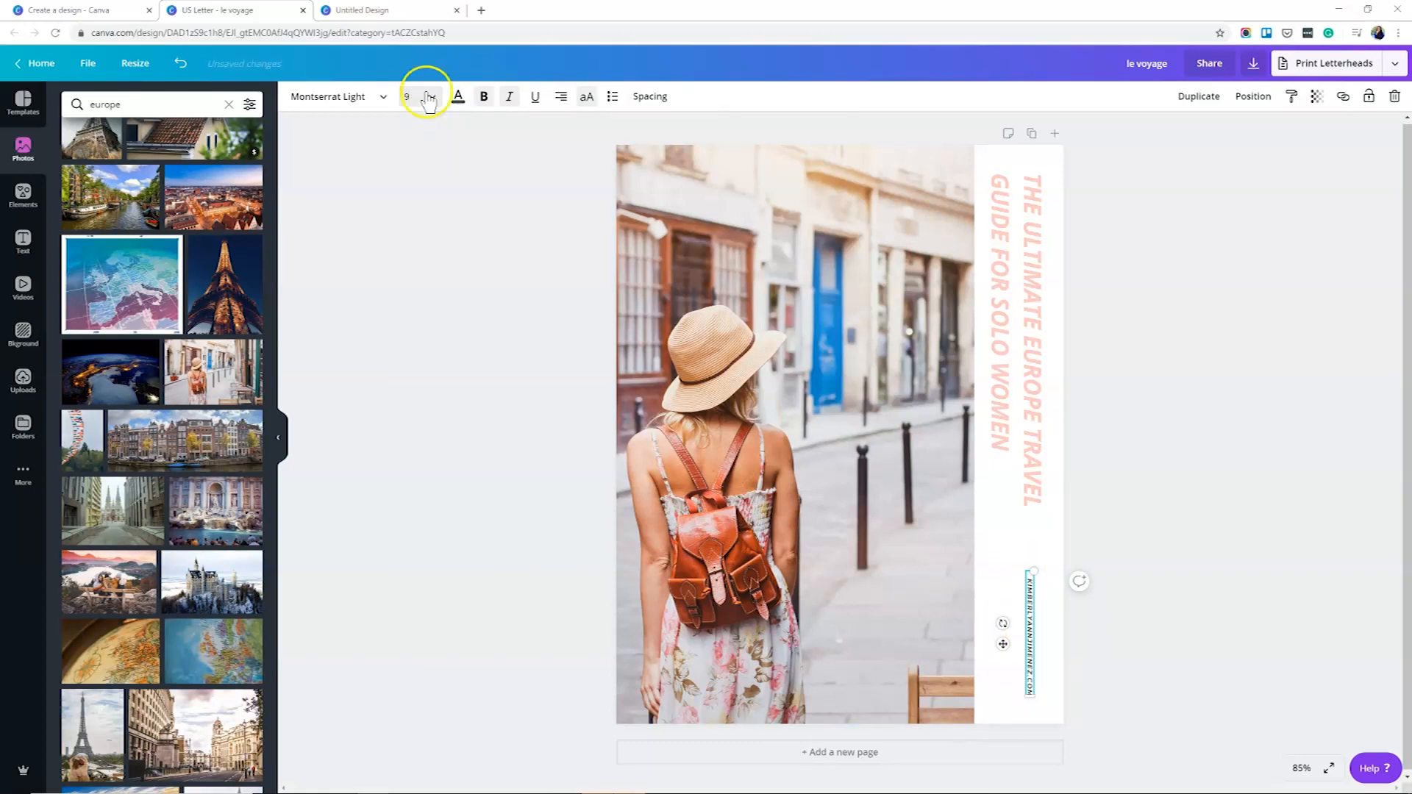
# Change the end of the cover title to "FOR SOLO TRAVELERS" and add a blank second page
pyautogui.click(1005, 286)
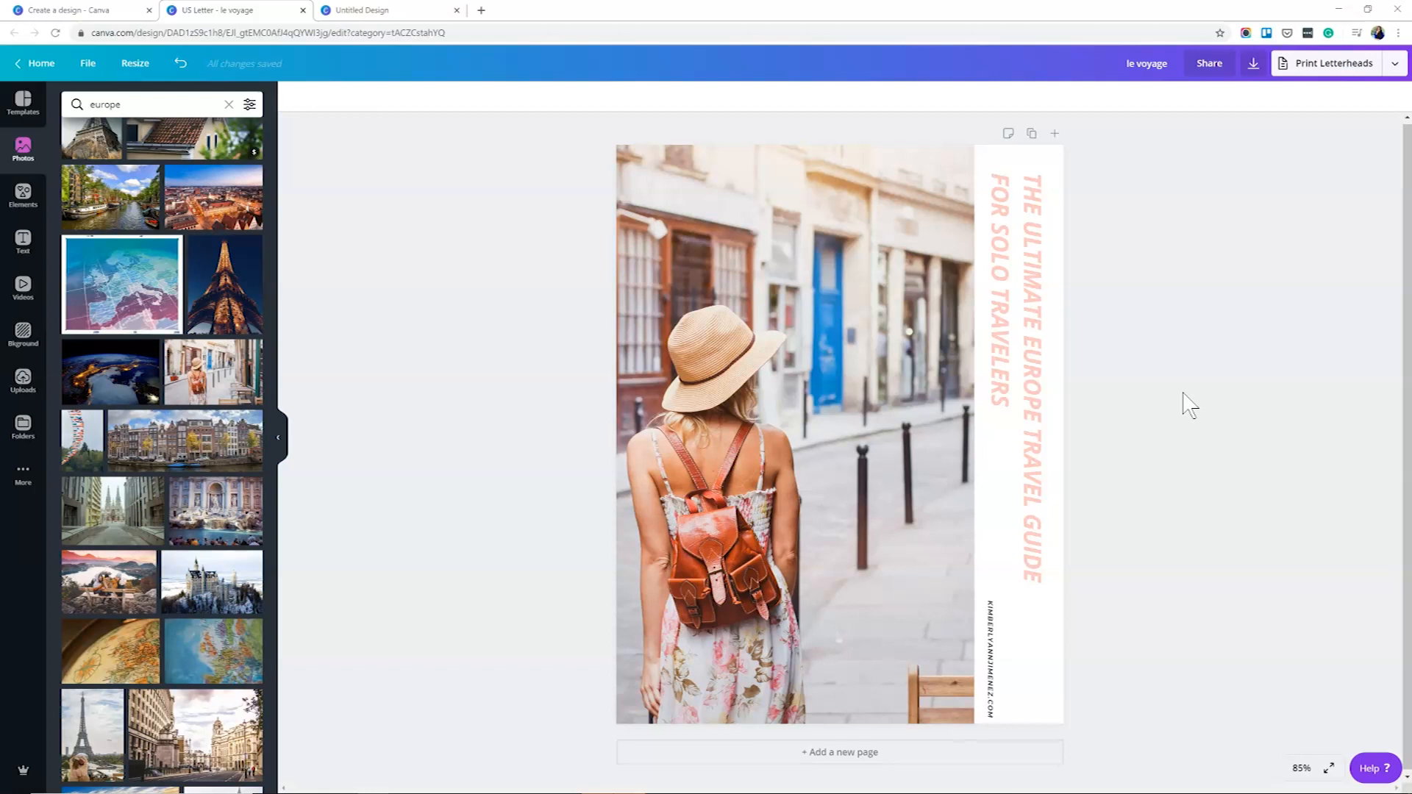
pyautogui.click(877, 756)
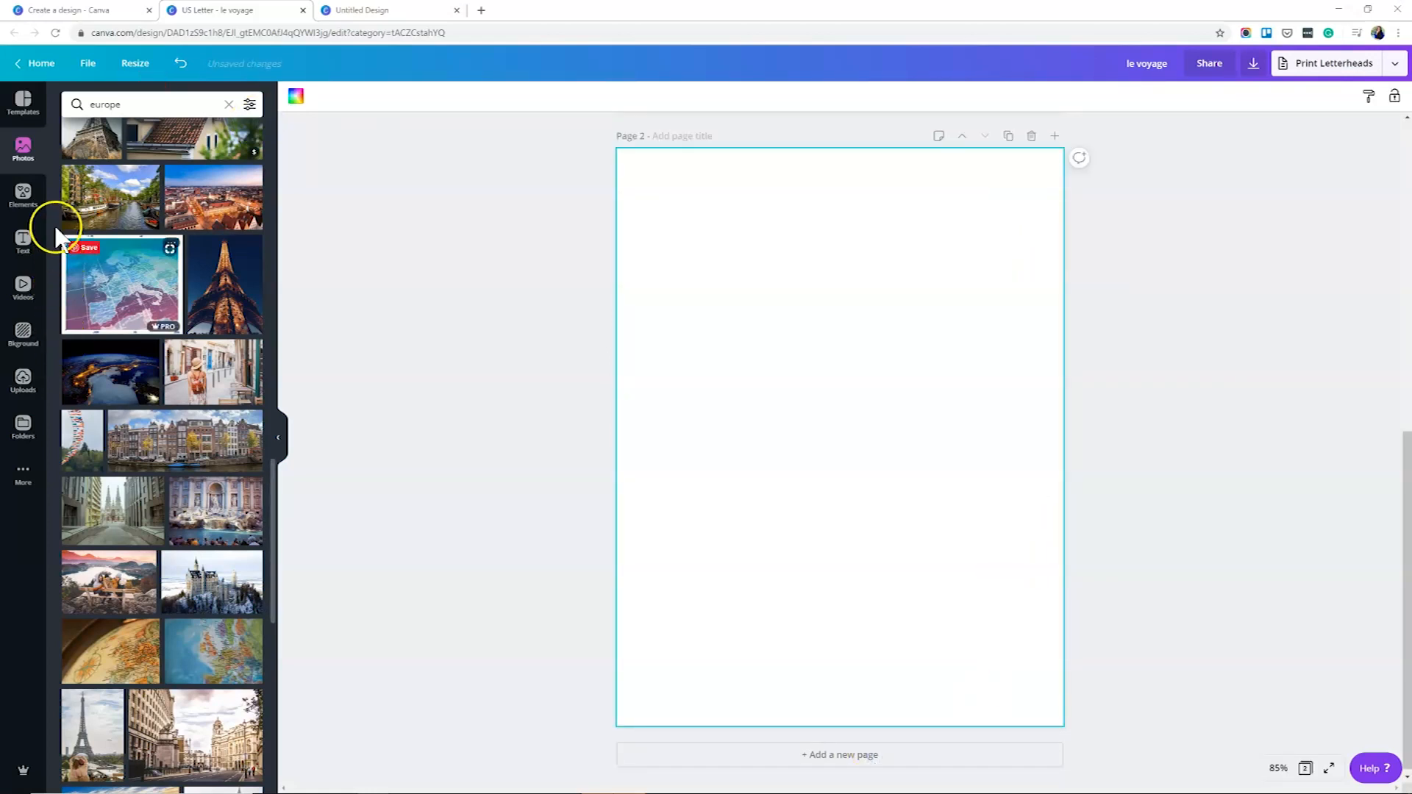
# Apply the "The Most Amazing Cities in the World" layout from the Nature Photos Travel Magazine template to page 2 and add a blank page
pyautogui.click(27, 118)
pyautogui.click(211, 418)
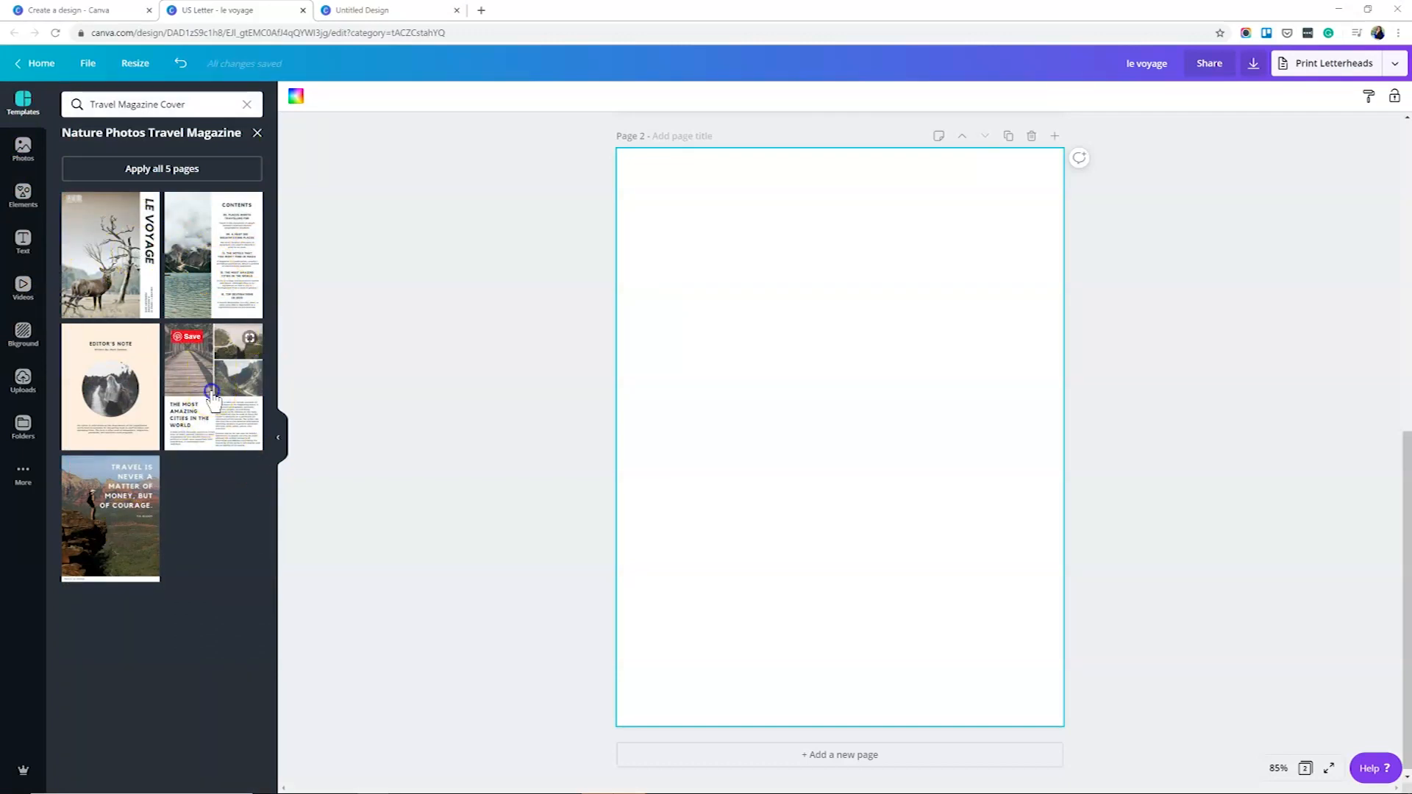
pyautogui.click(211, 392)
pyautogui.click(687, 439)
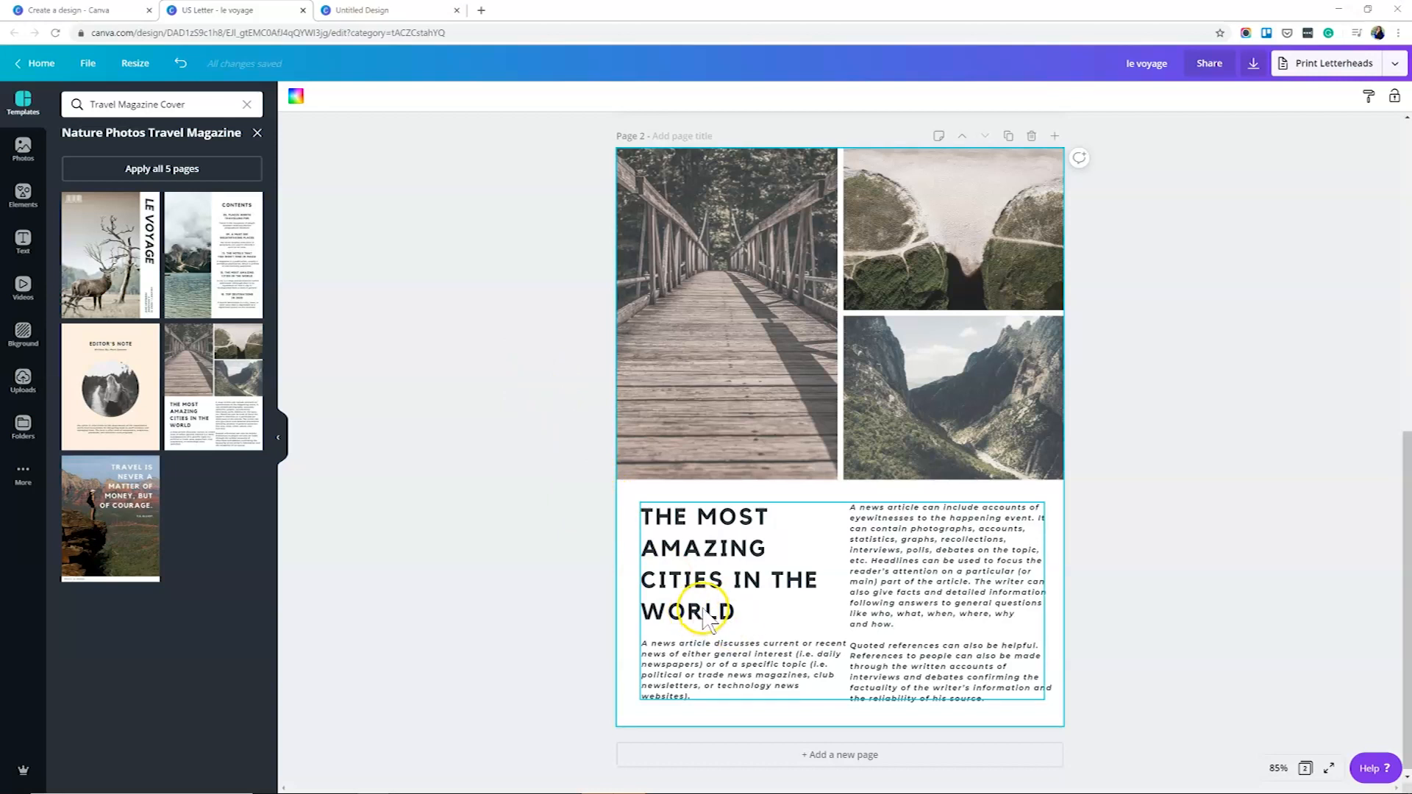
pyautogui.hotkey('ctrl', 'Return')
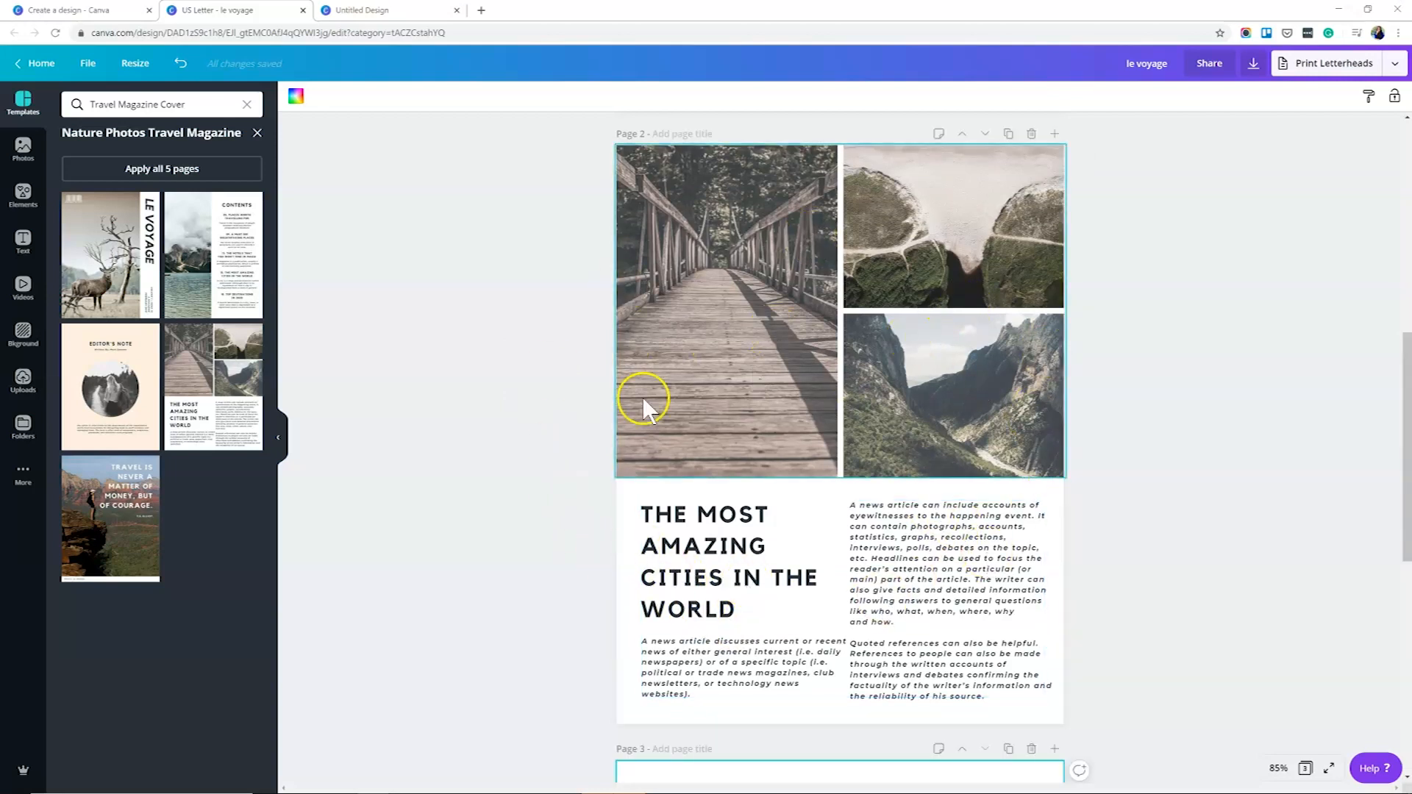
pyautogui.scroll(-4, 647, 409)
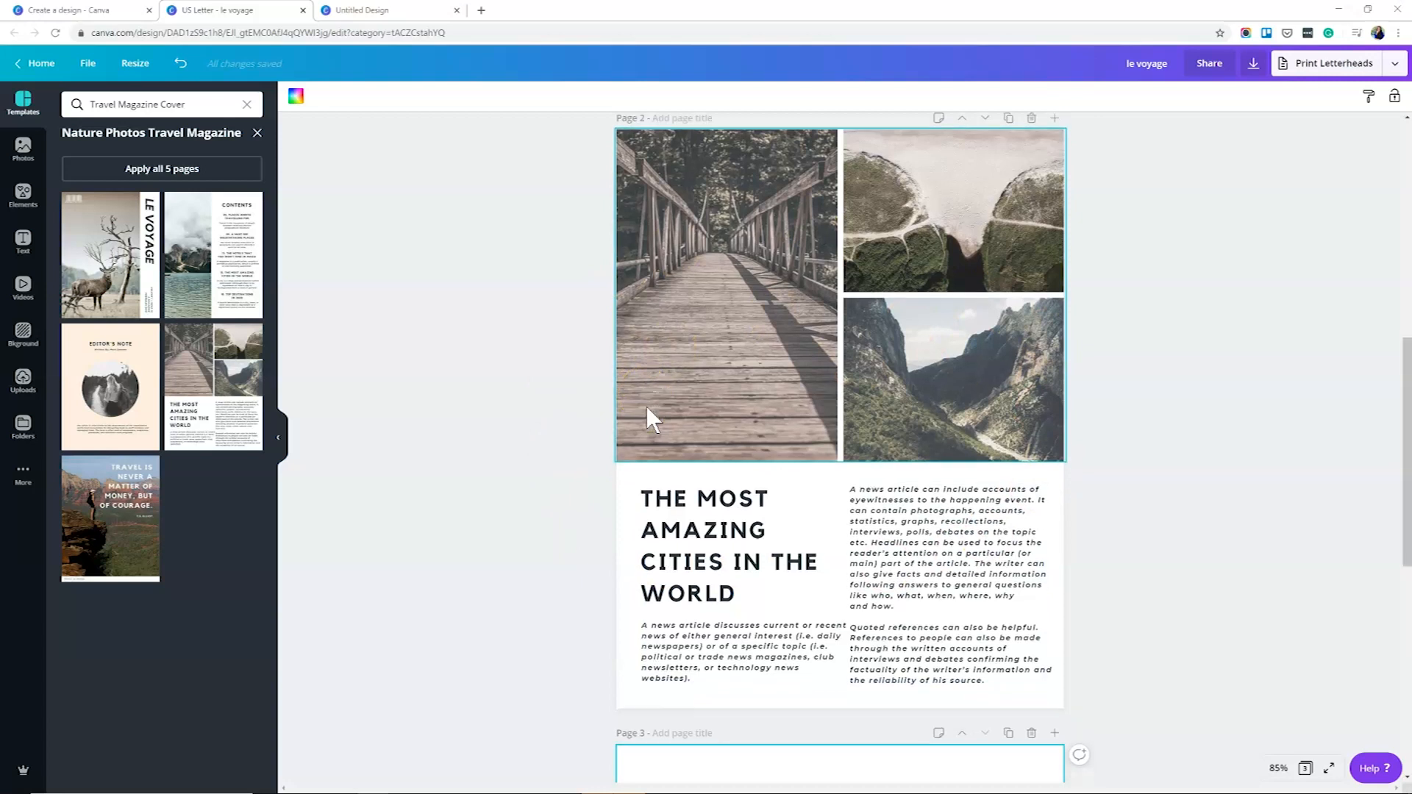
pyautogui.scroll(-3, 668, 403)
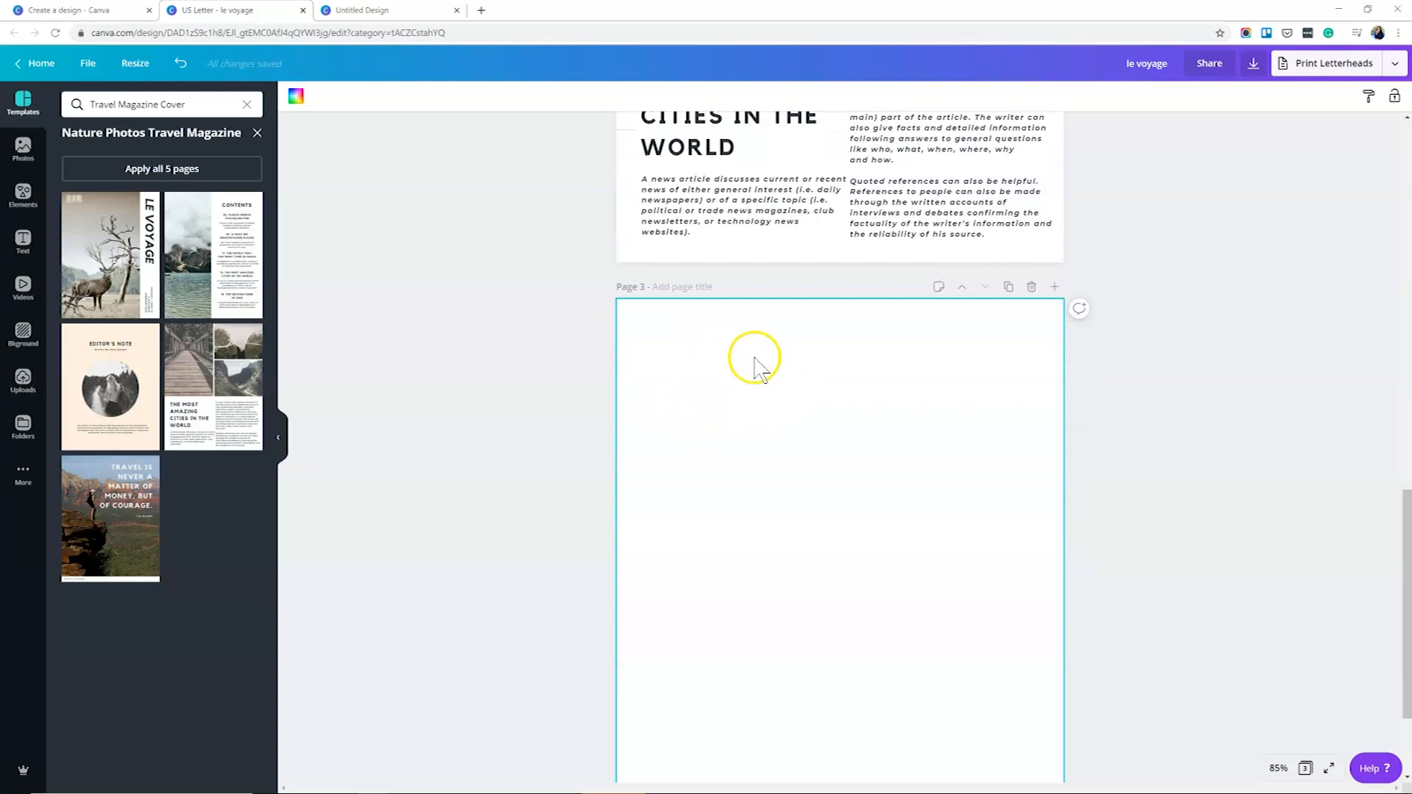
pyautogui.scroll(-1, 747, 647)
pyautogui.scroll(-1, 747, 647)
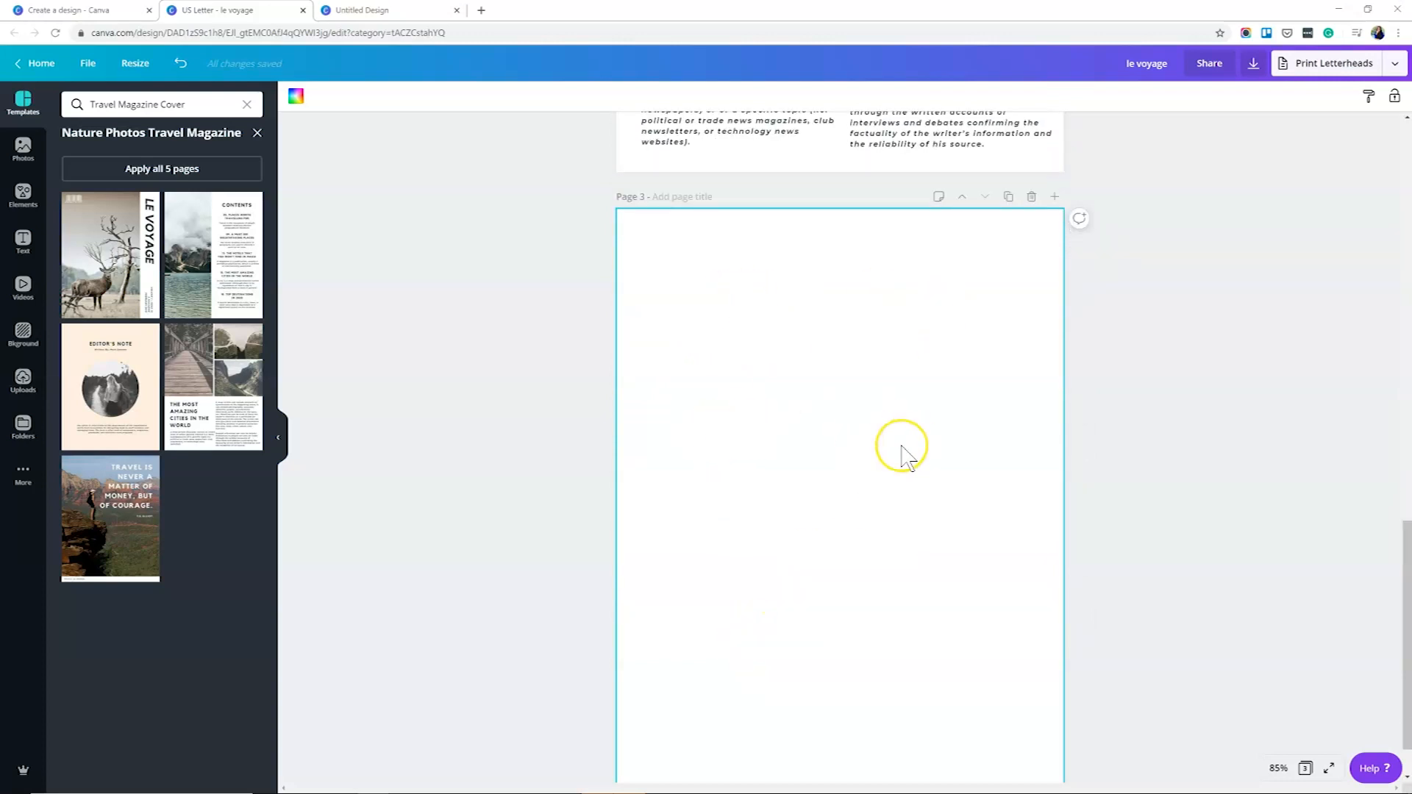
# Browse the other travel magazine templates and open the Red Explorer Hiking Travel Magazine layouts
pyautogui.click(258, 134)
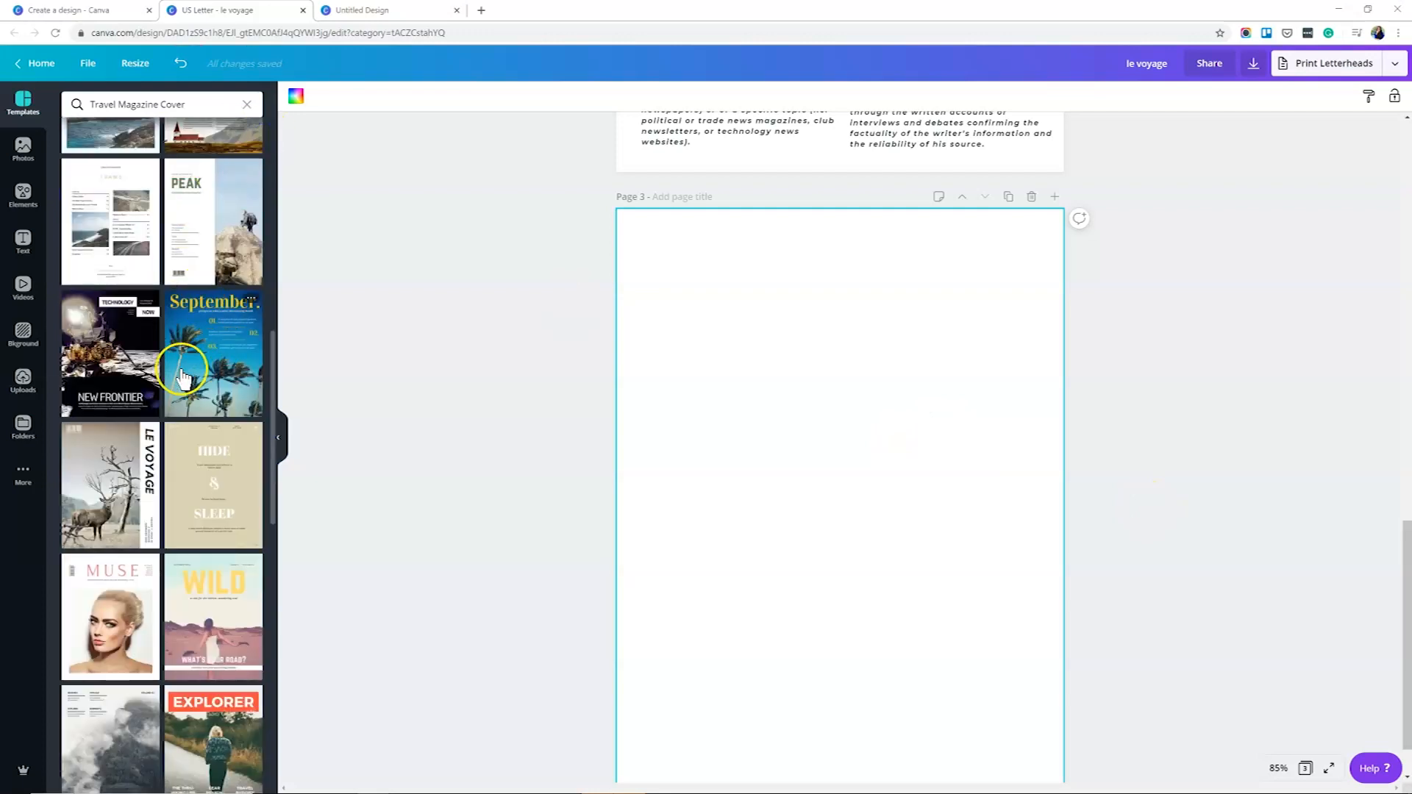
pyautogui.scroll(-3, 183, 379)
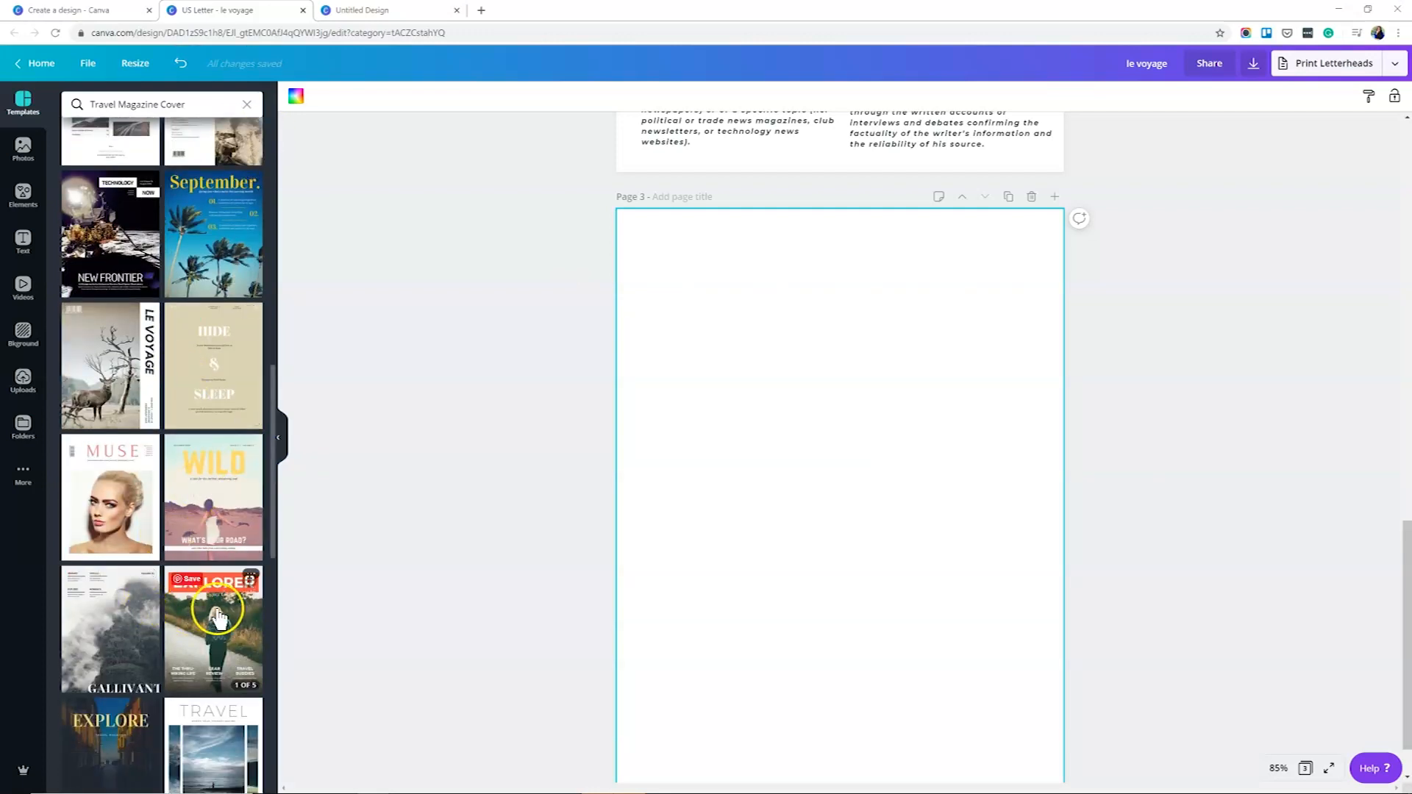
pyautogui.click(218, 615)
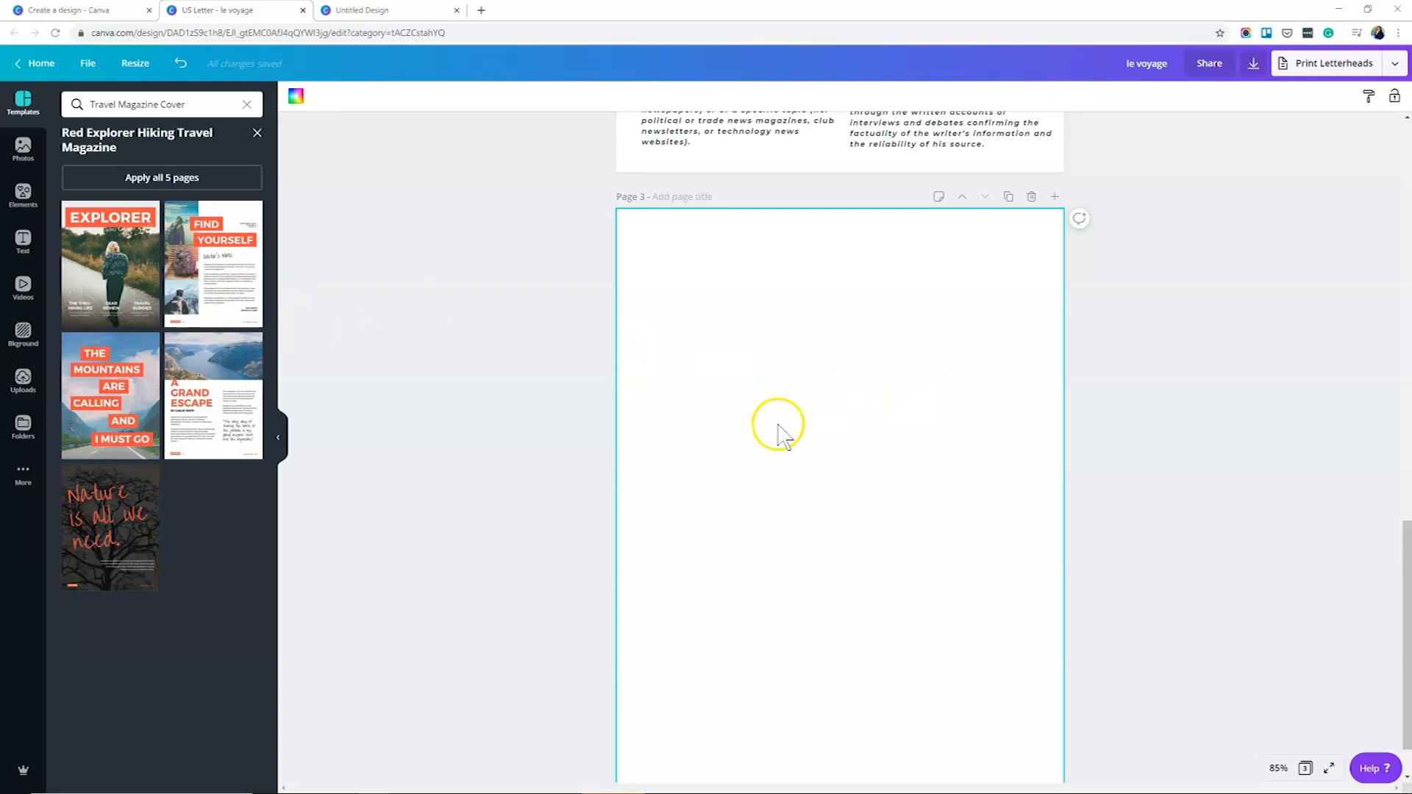
# Switch to the untitled planner design and apply the "My Travel Itinerary" template to its blank page
pyautogui.click(389, 11)
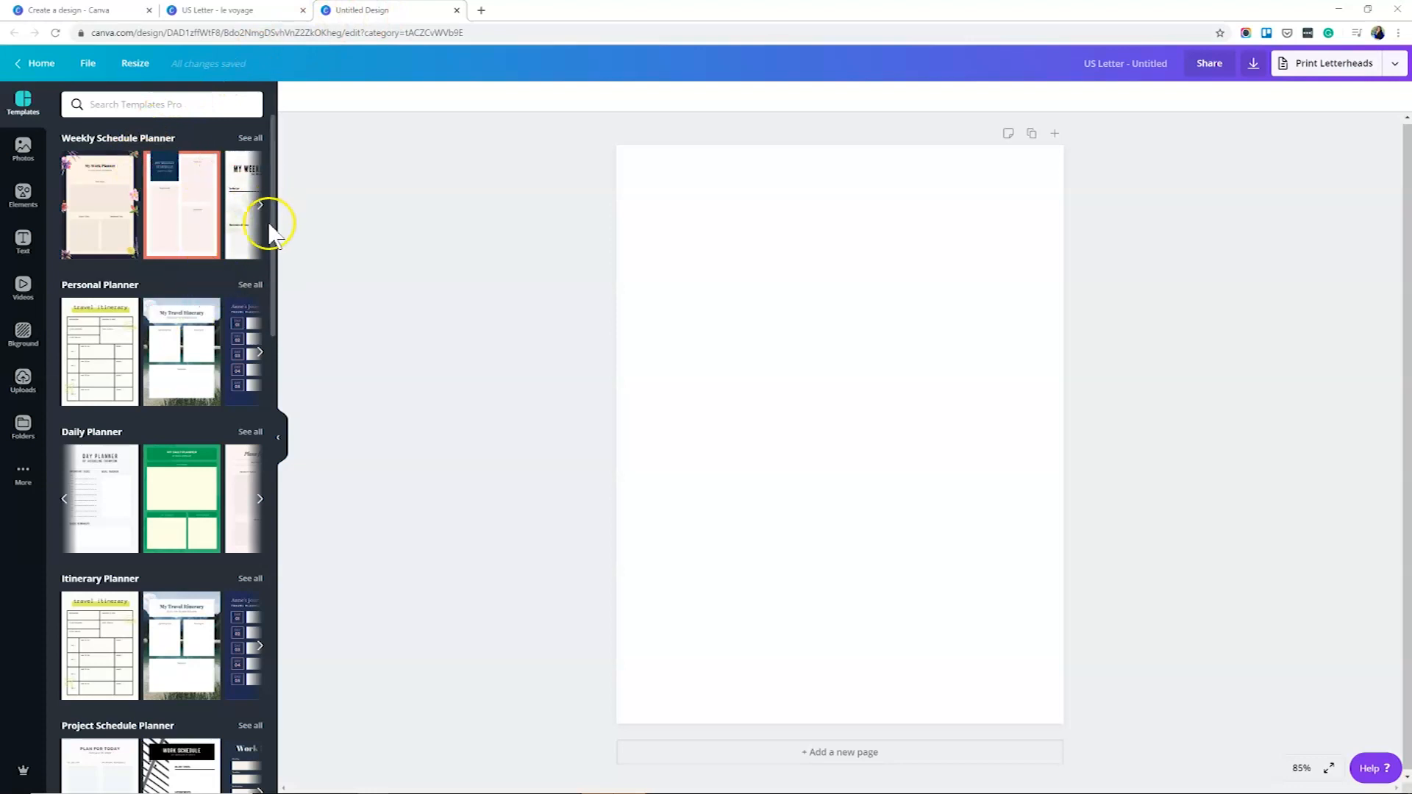
pyautogui.click(190, 388)
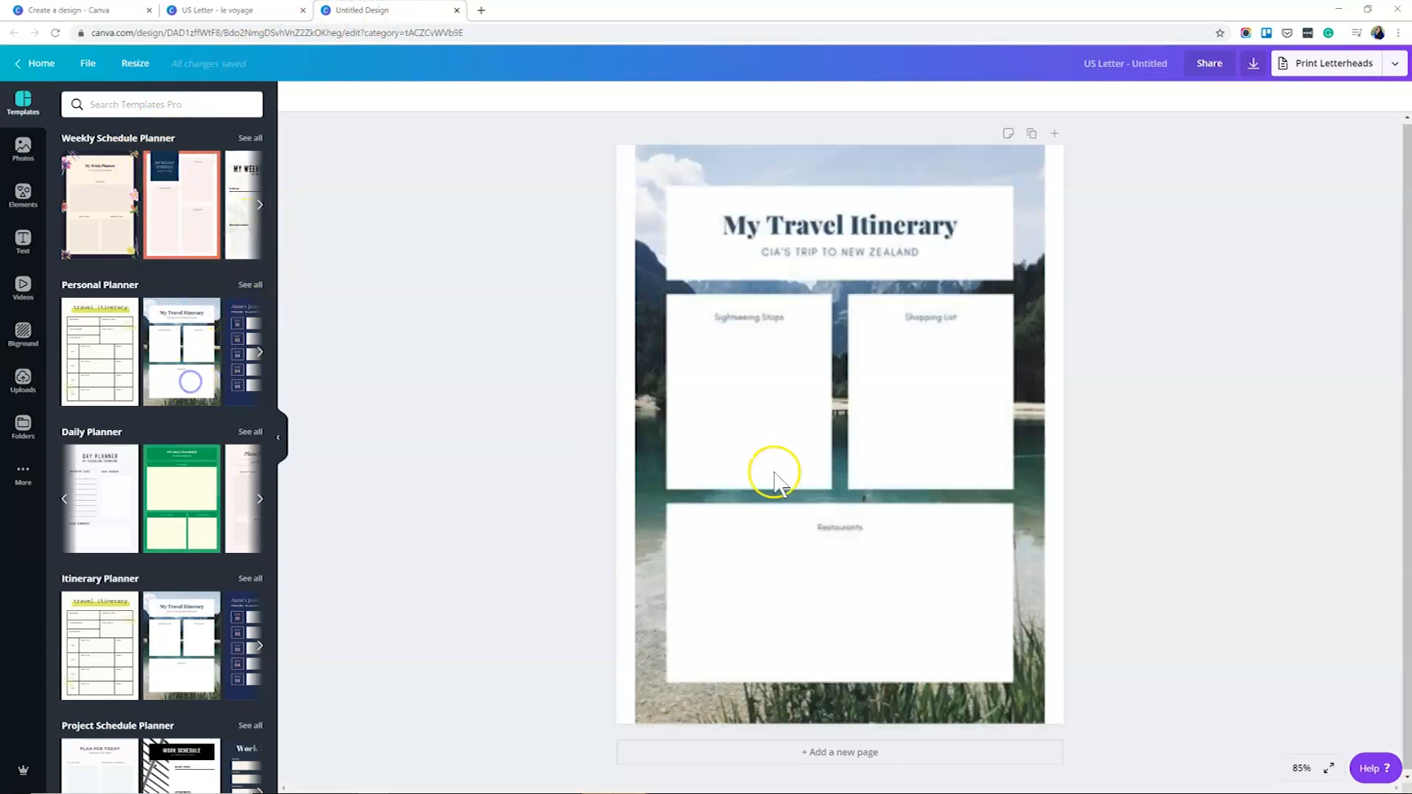
pyautogui.click(850, 485)
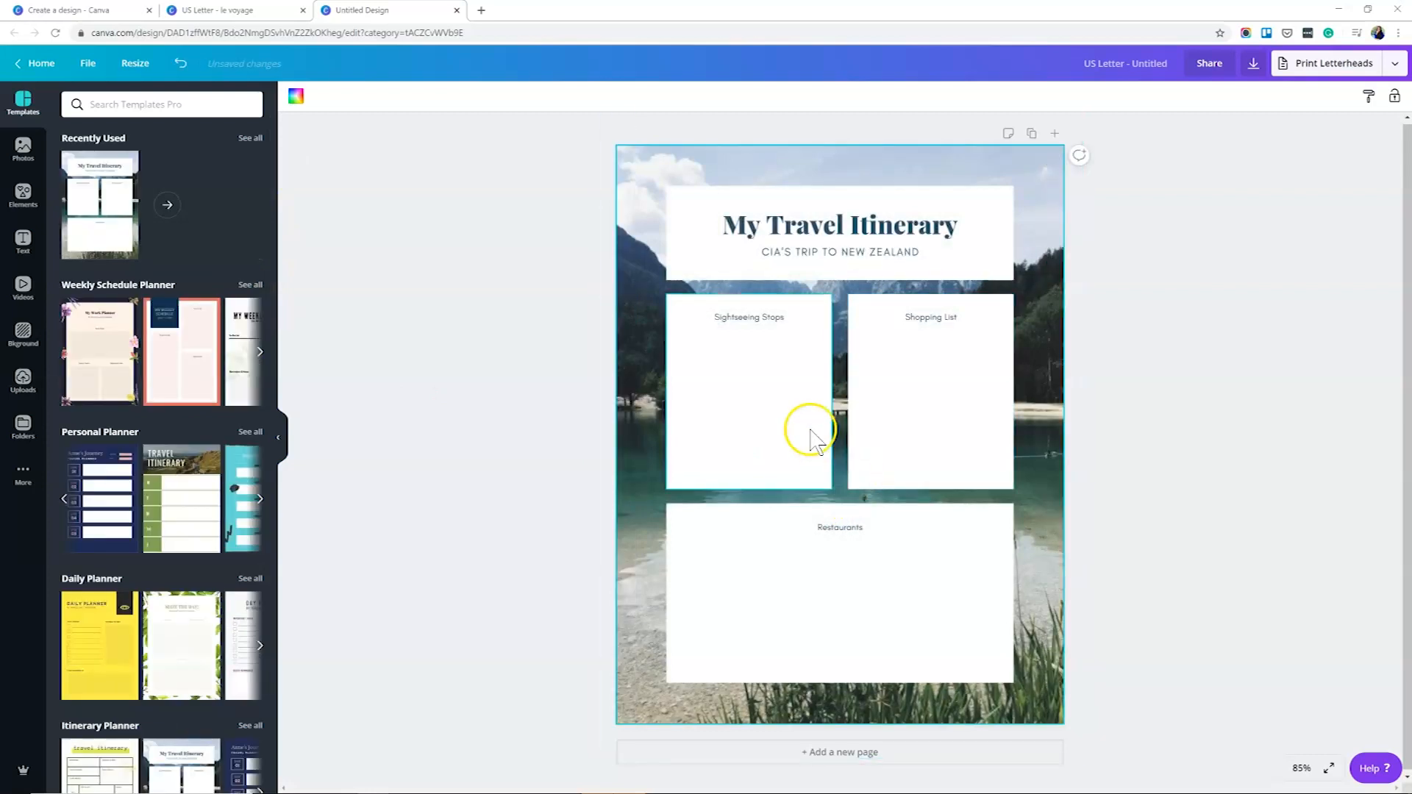
# Try to transfer the itinerary's text and white boxes to page 3 of the magazine design
pyautogui.moveTo(563, 140); pyautogui.dragTo(1019, 765)
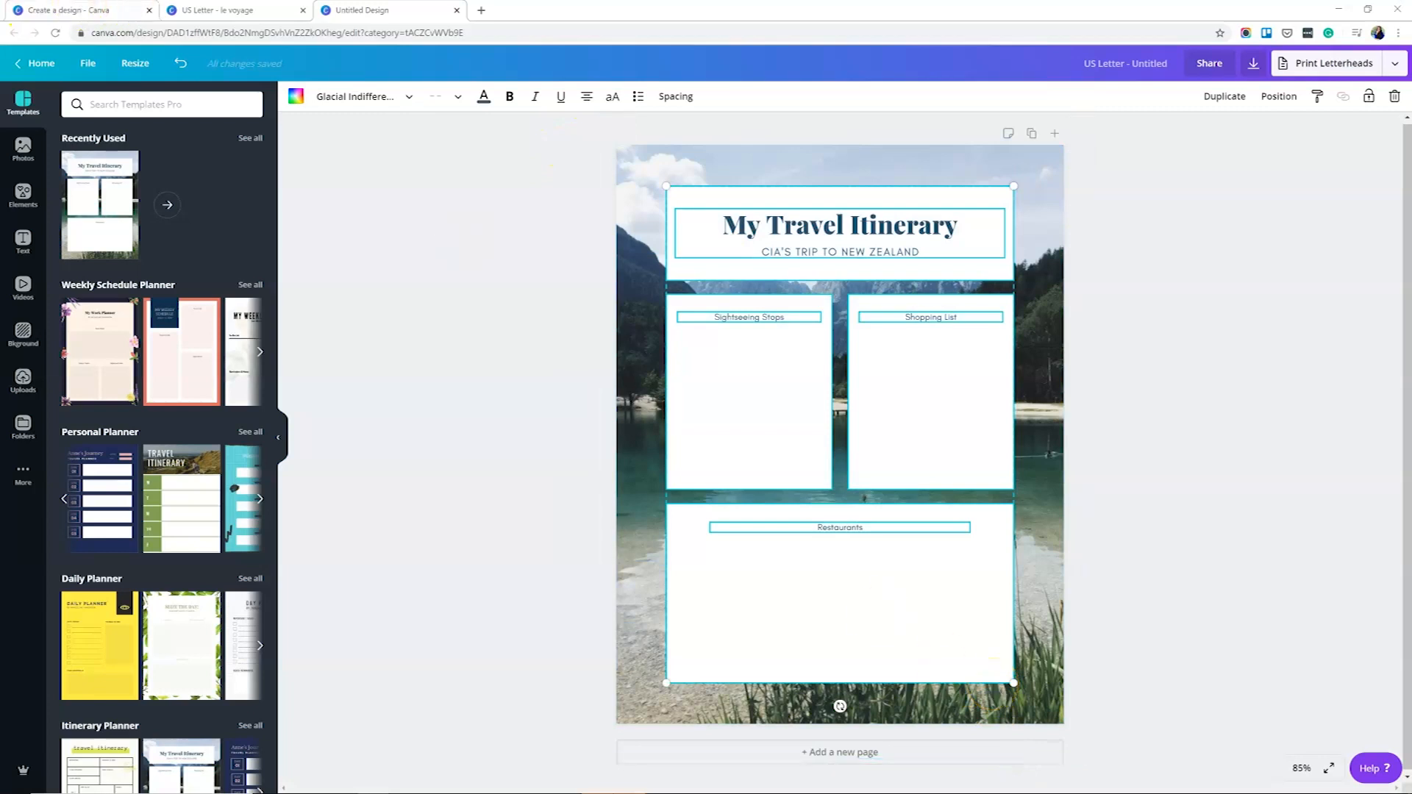
pyautogui.click(220, 10)
pyautogui.click(832, 376)
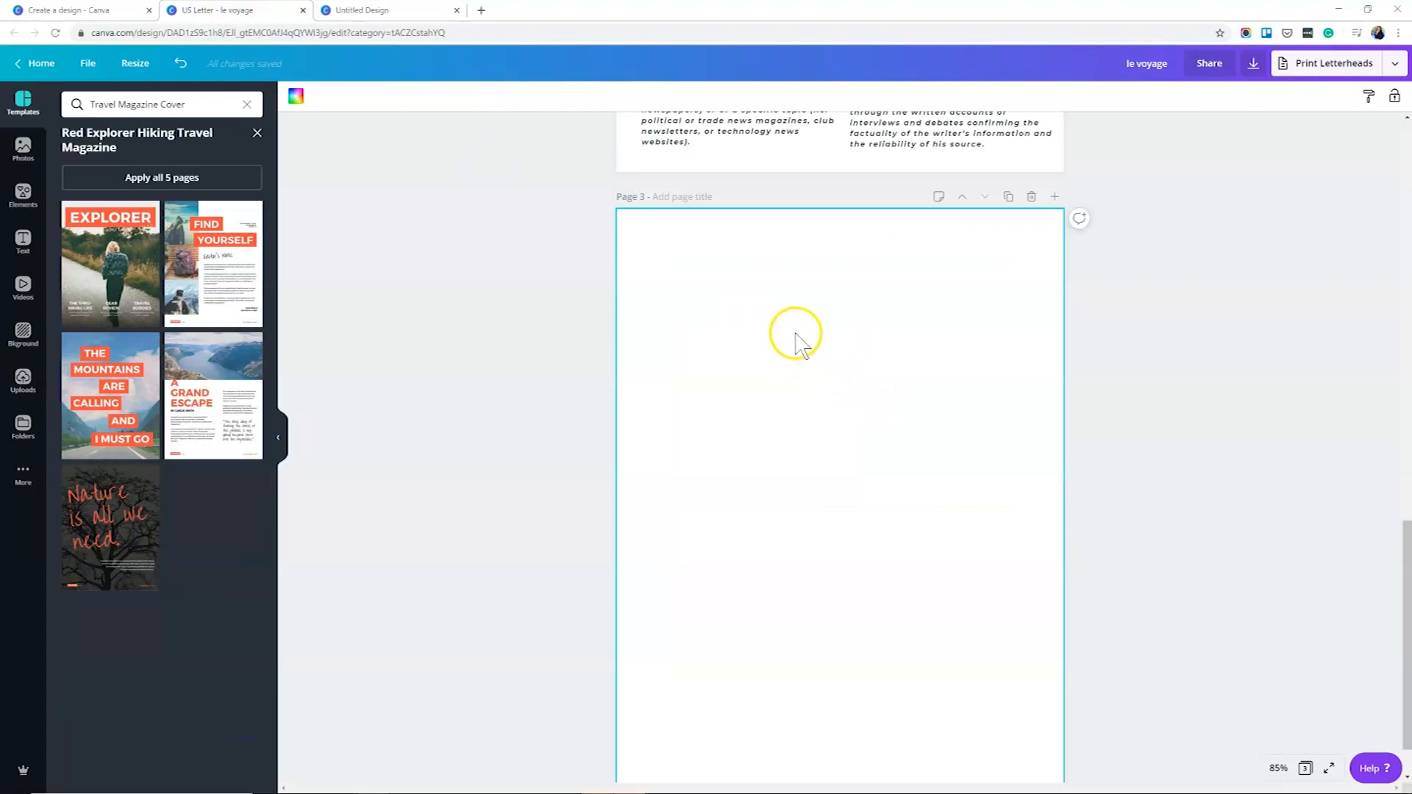
pyautogui.click(439, 13)
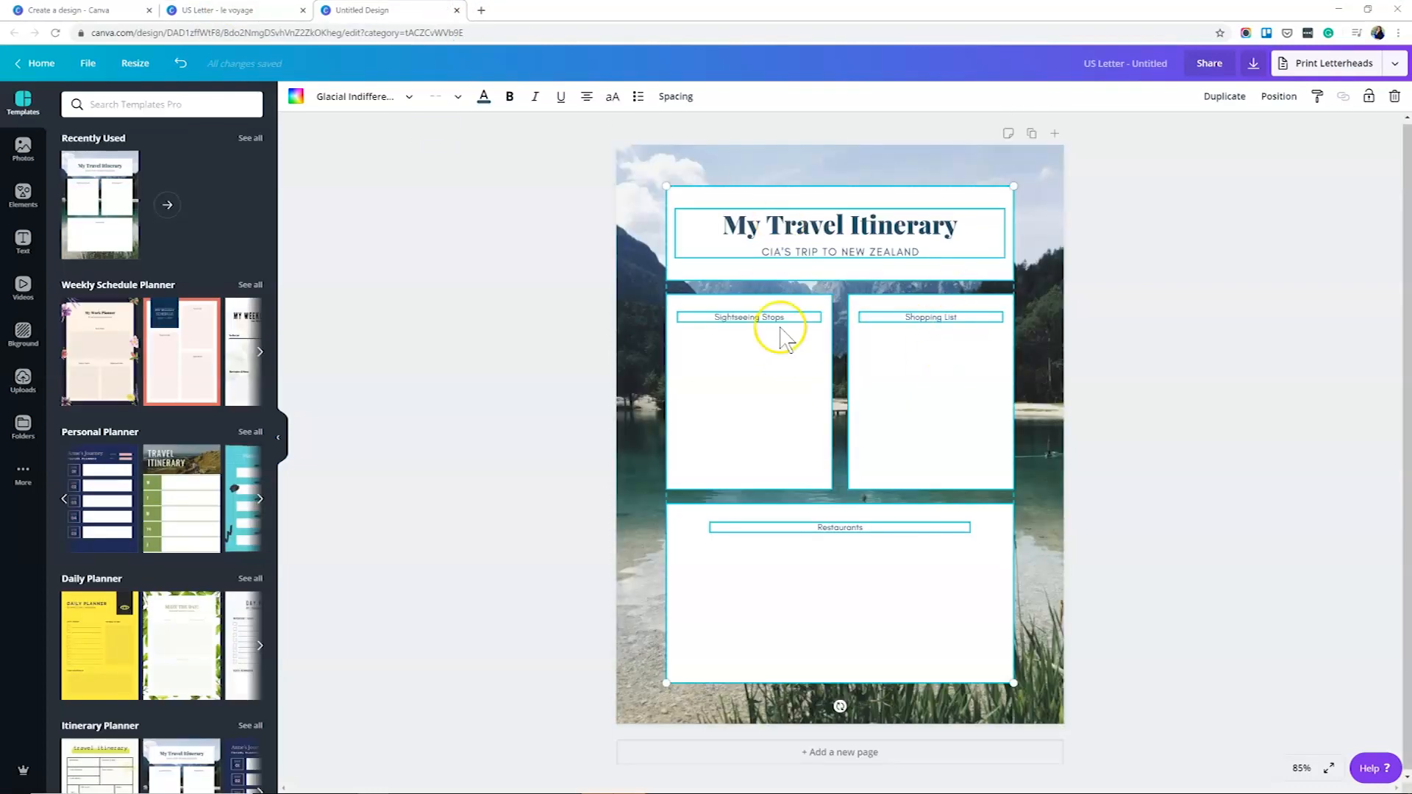
pyautogui.hotkey('ctrl', 'shift', 'Tab')
pyautogui.click(735, 327)
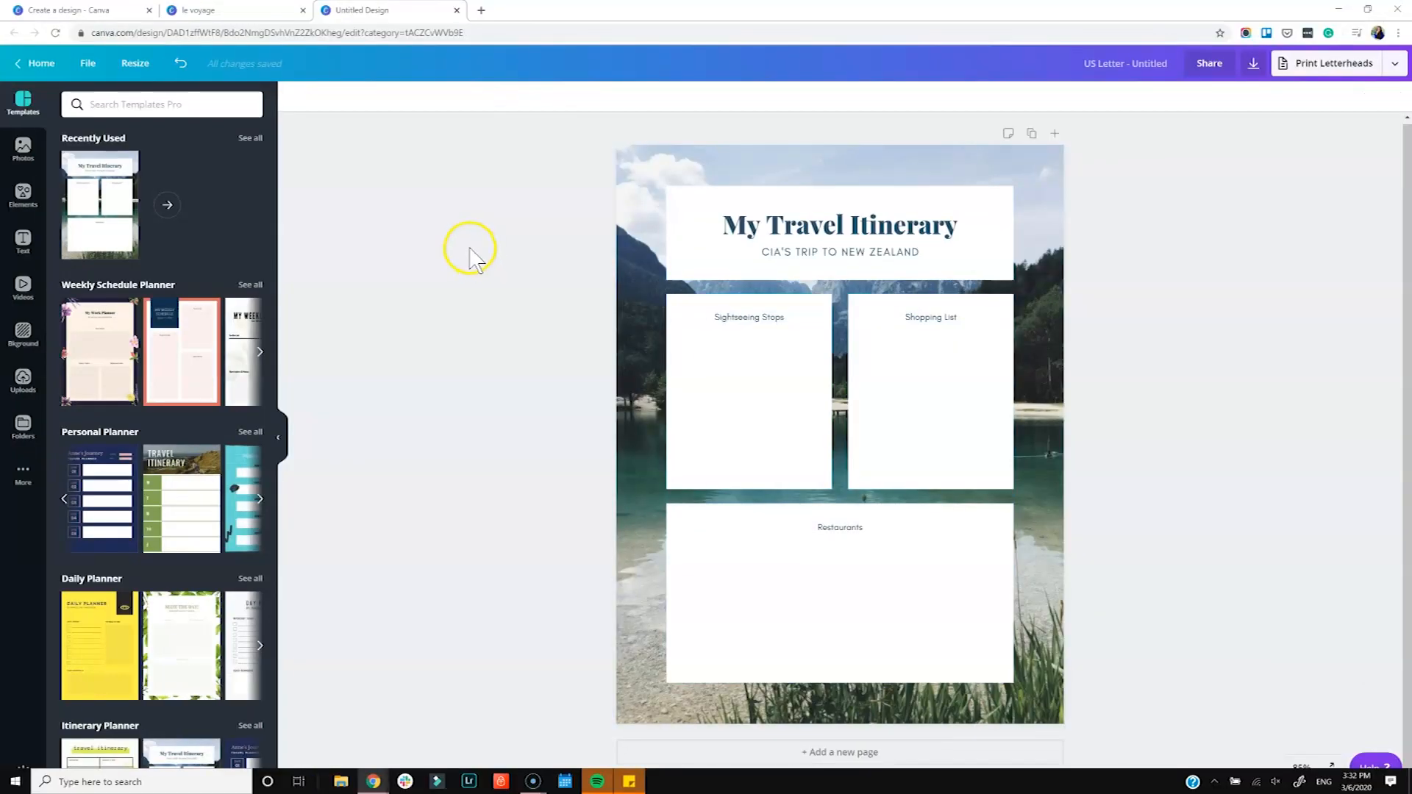
# Copy all text and white boxes of the "My Travel Itinerary" page and paste them onto page 3 of the le voyage design
pyautogui.moveTo(579, 171); pyautogui.dragTo(1076, 706)
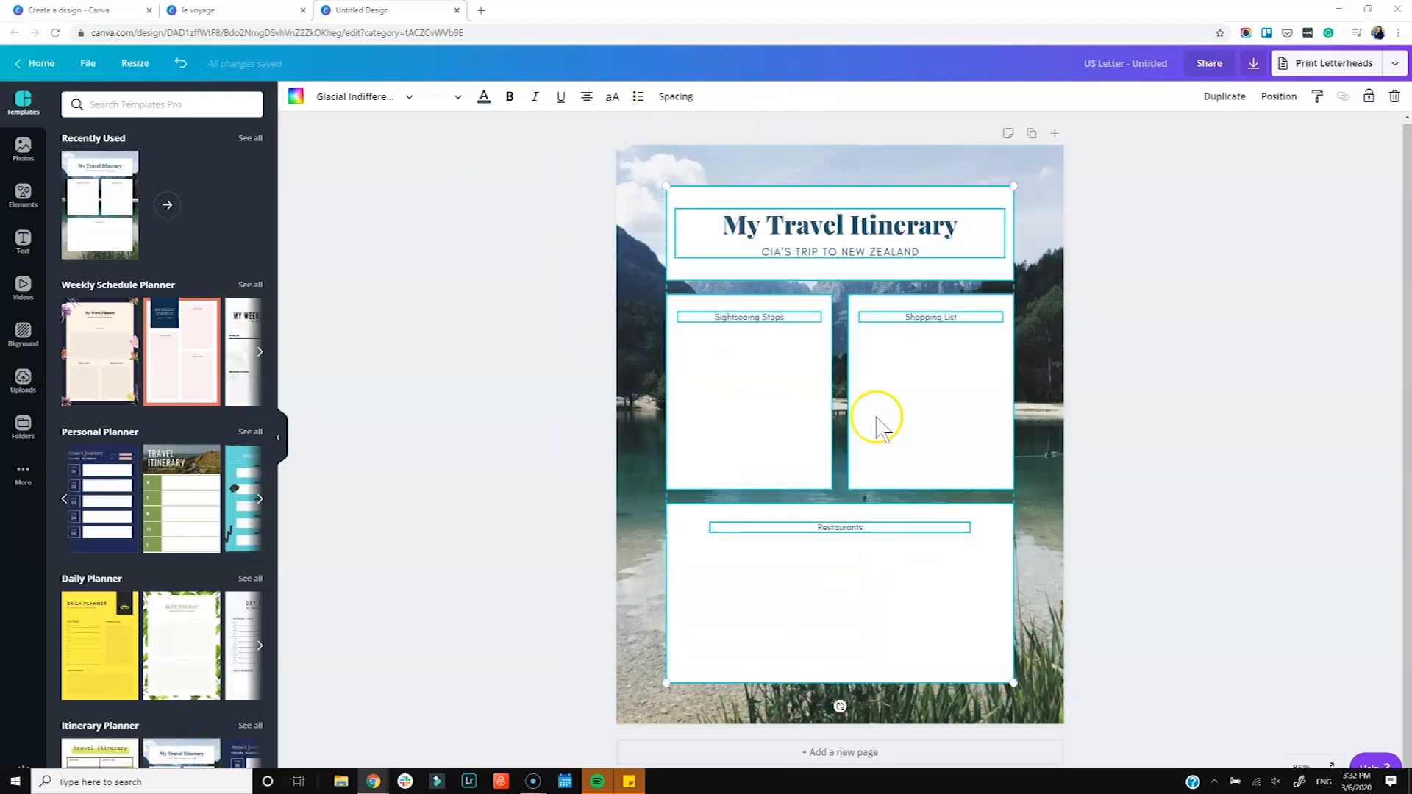
pyautogui.moveTo(506, 147); pyautogui.dragTo(1192, 740)
pyautogui.click(257, 10)
pyautogui.click(771, 354)
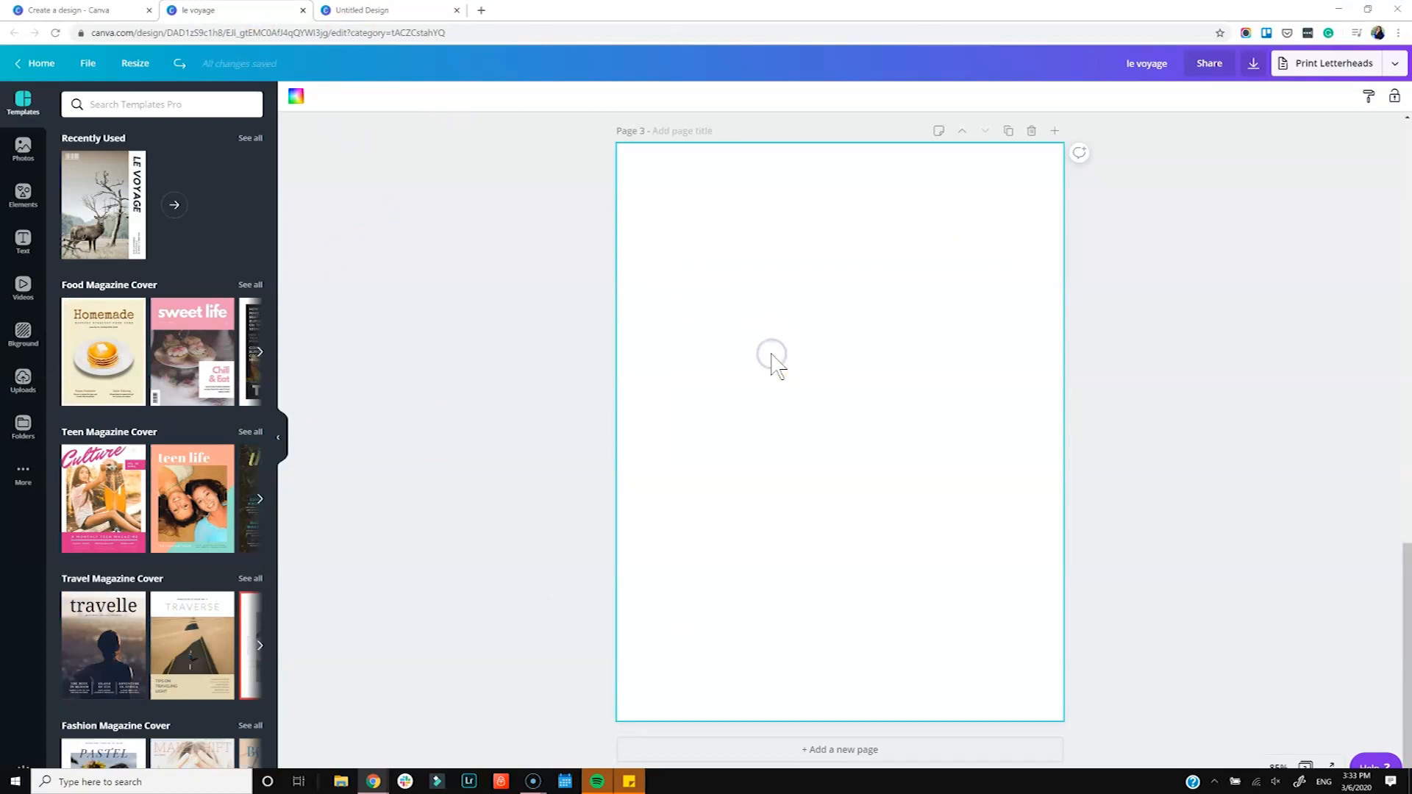
pyautogui.hotkey('ctrl', 'v')
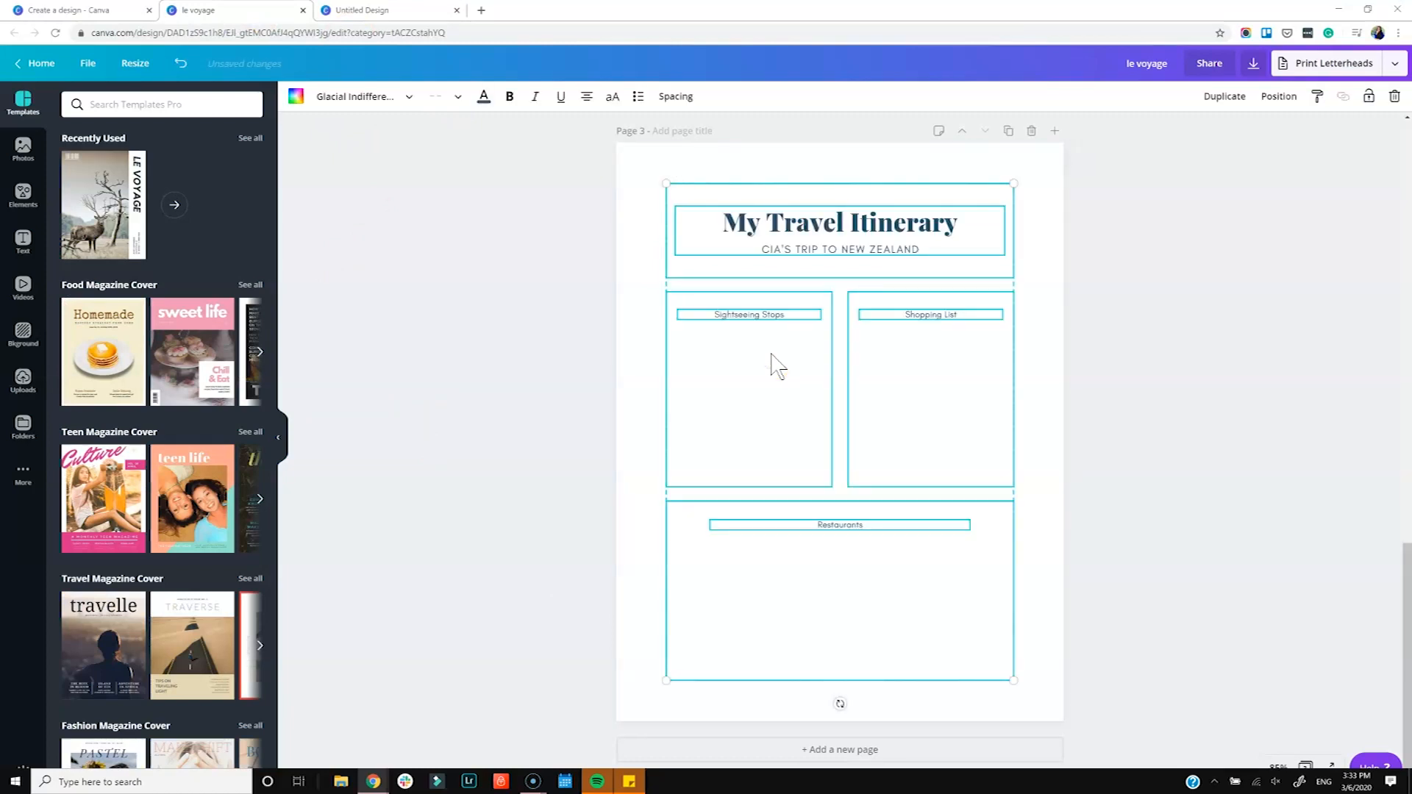
pyautogui.click(630, 370)
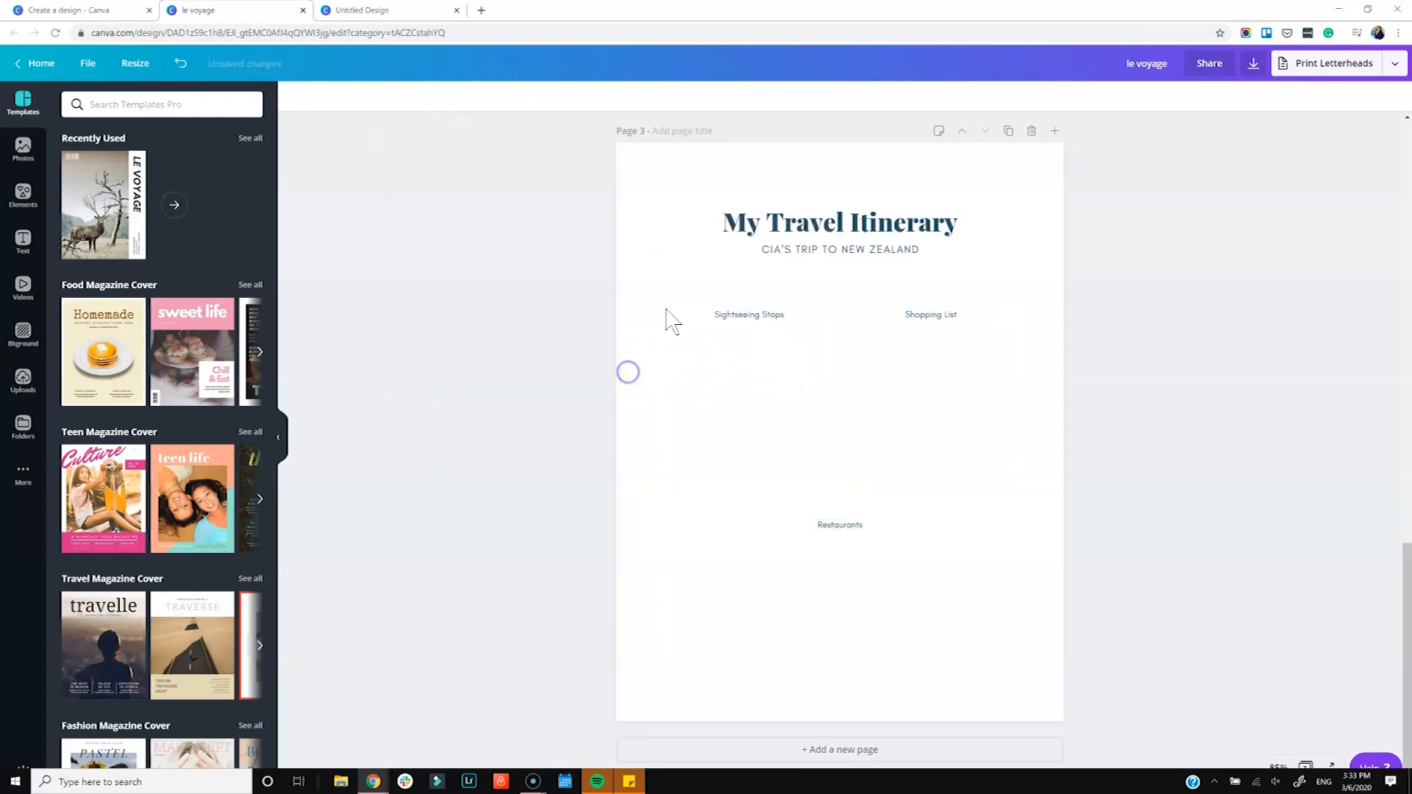
# Copy the itinerary's lake photo onto page 3 of the le voyage design and send it to the back
pyautogui.click(390, 10)
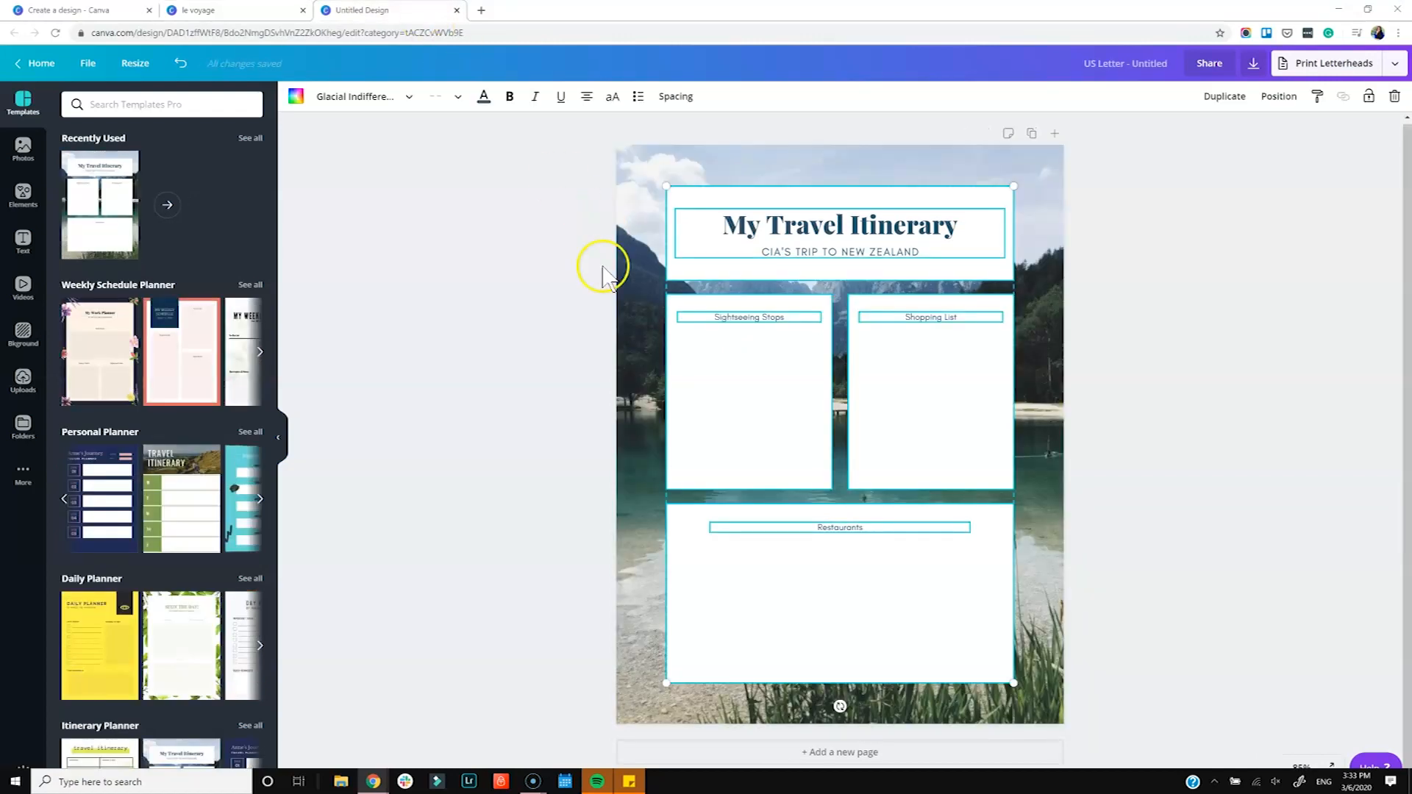
pyautogui.click(634, 259)
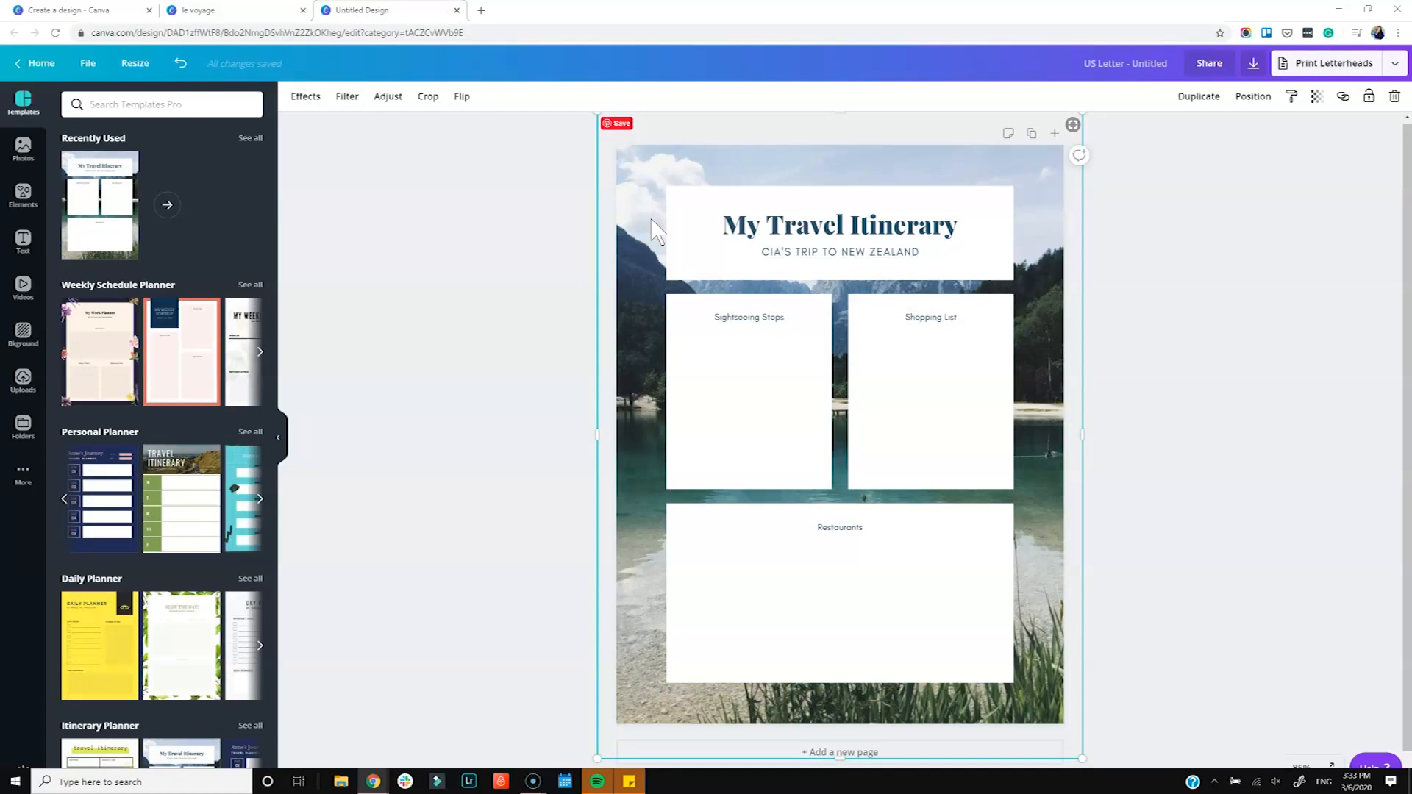
pyautogui.hotkey('ctrl', 'shift', 'Tab')
pyautogui.click(632, 316)
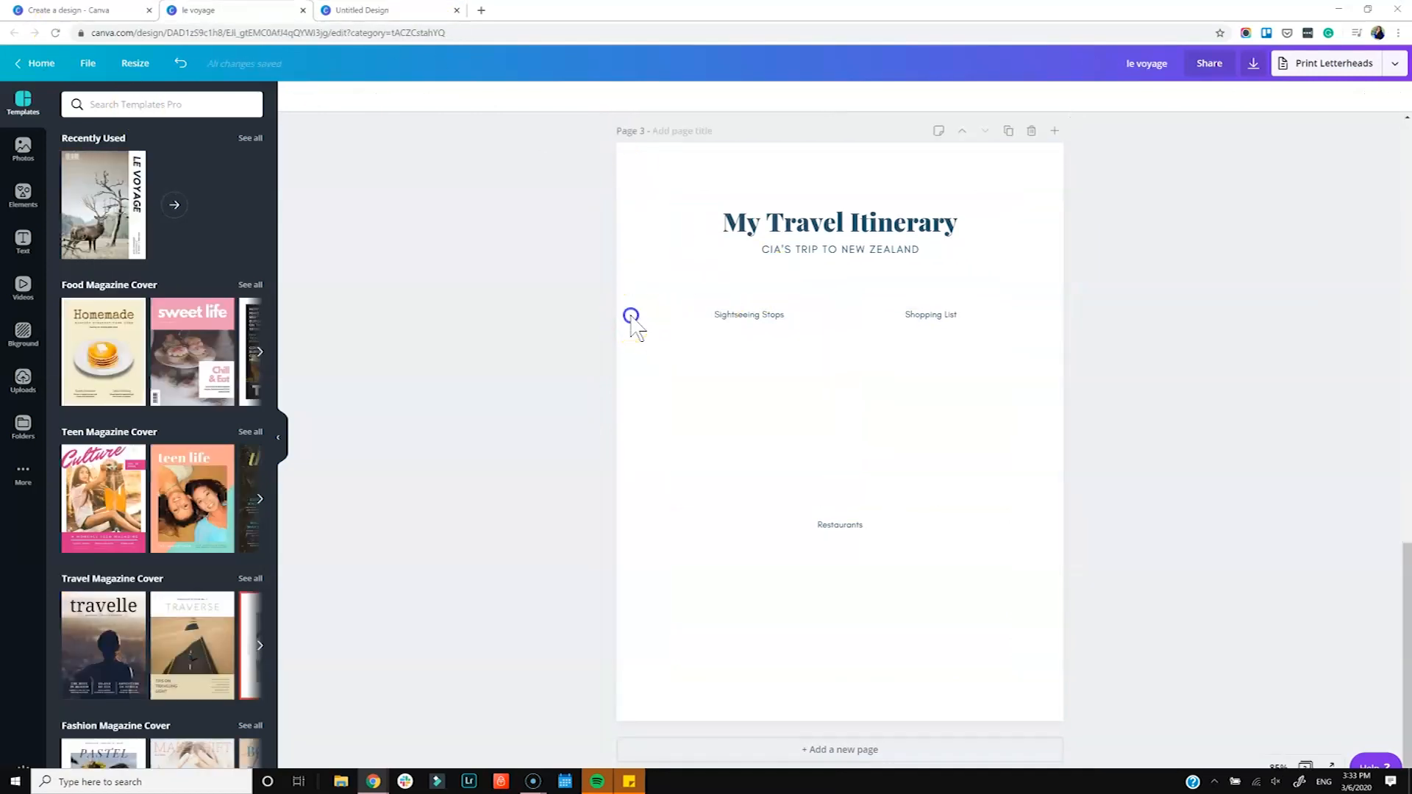
pyautogui.hotkey('ctrl', 'v')
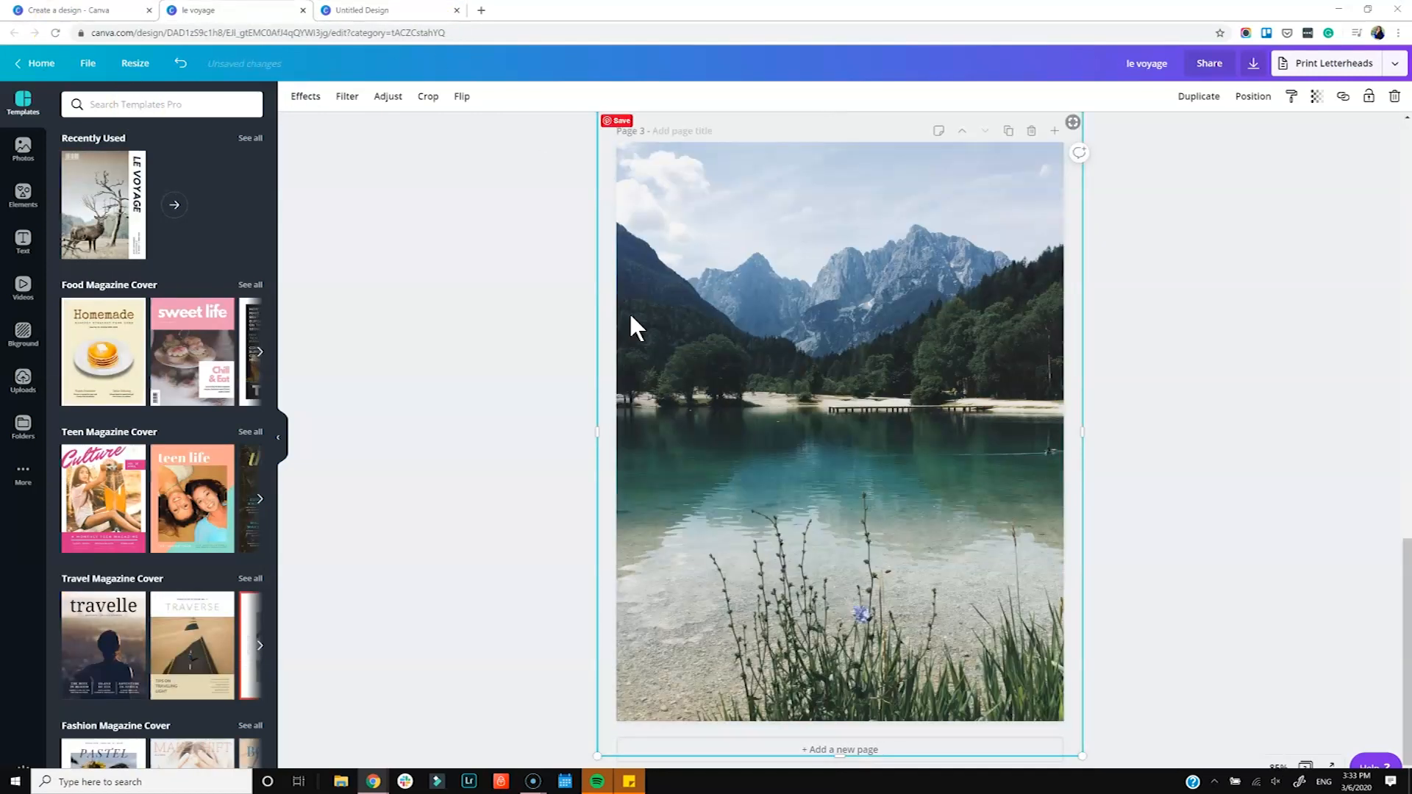
pyautogui.click(1258, 101)
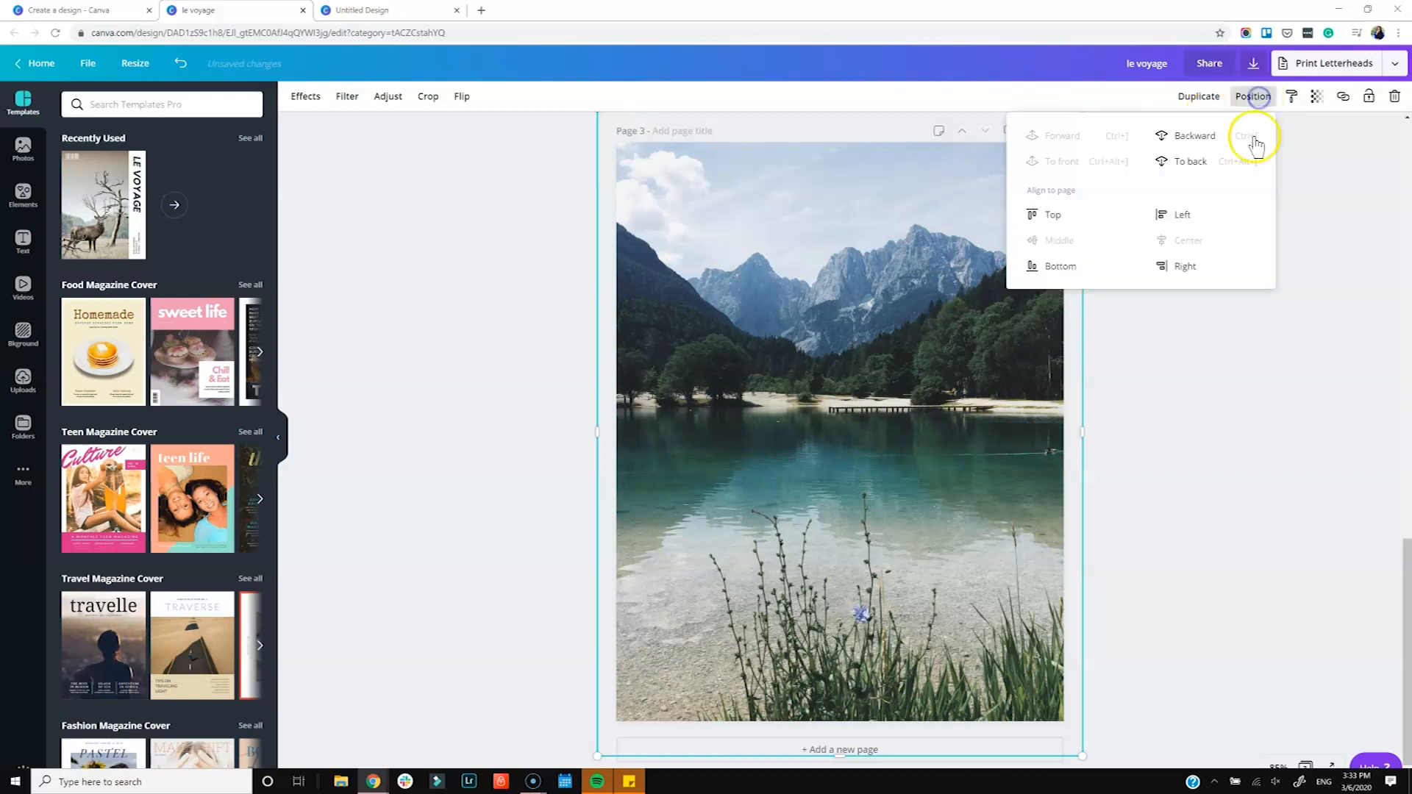
pyautogui.click(1199, 162)
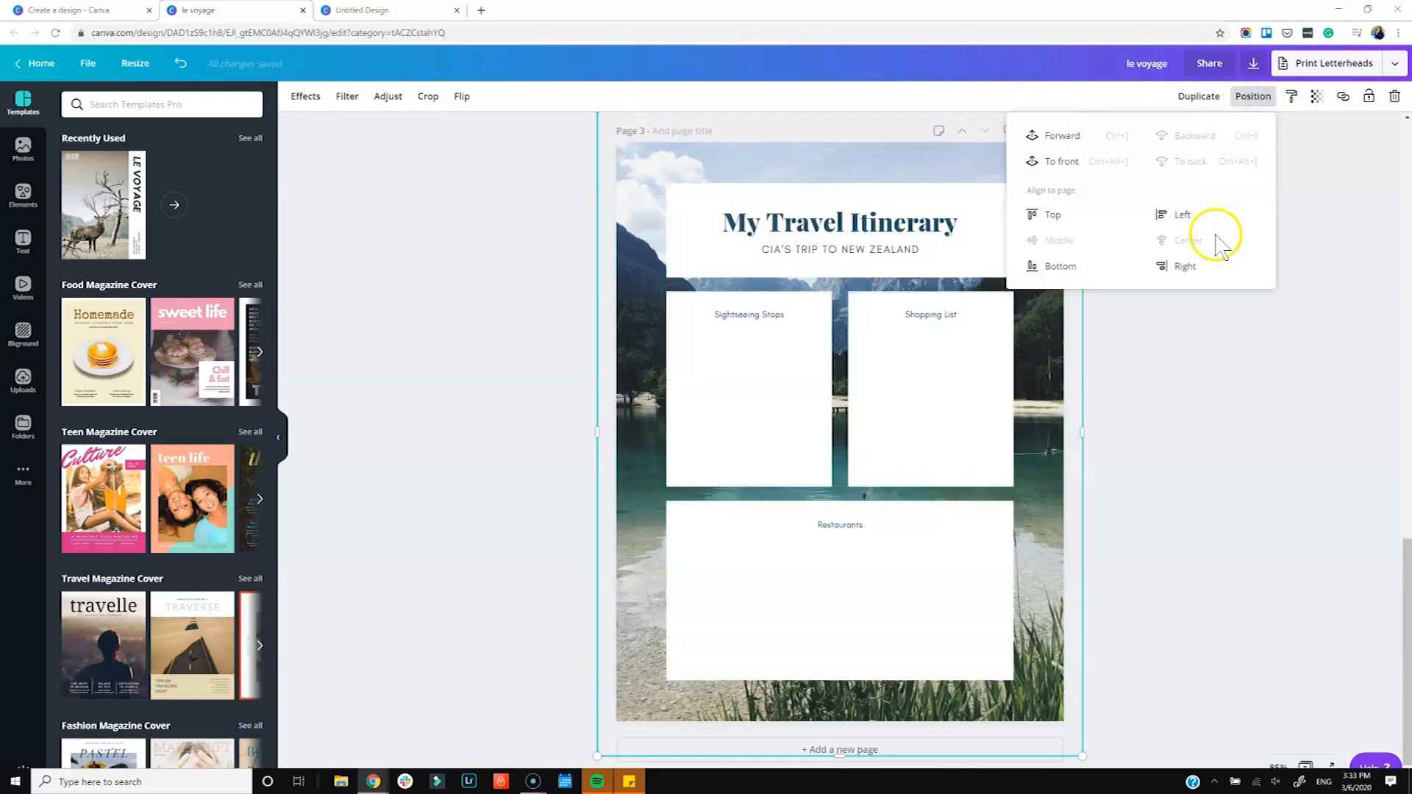
pyautogui.click(1265, 379)
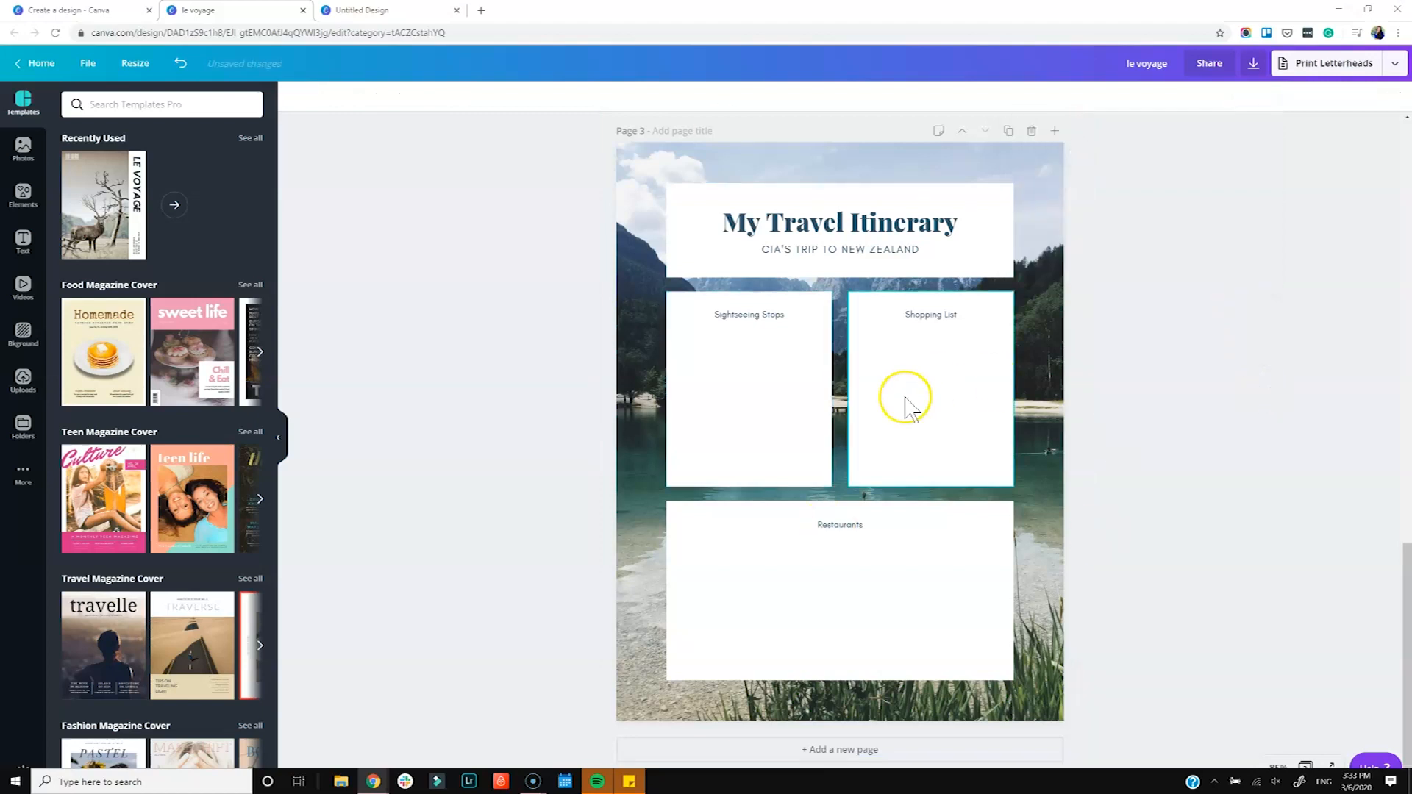
pyautogui.scroll(2, 552, 284)
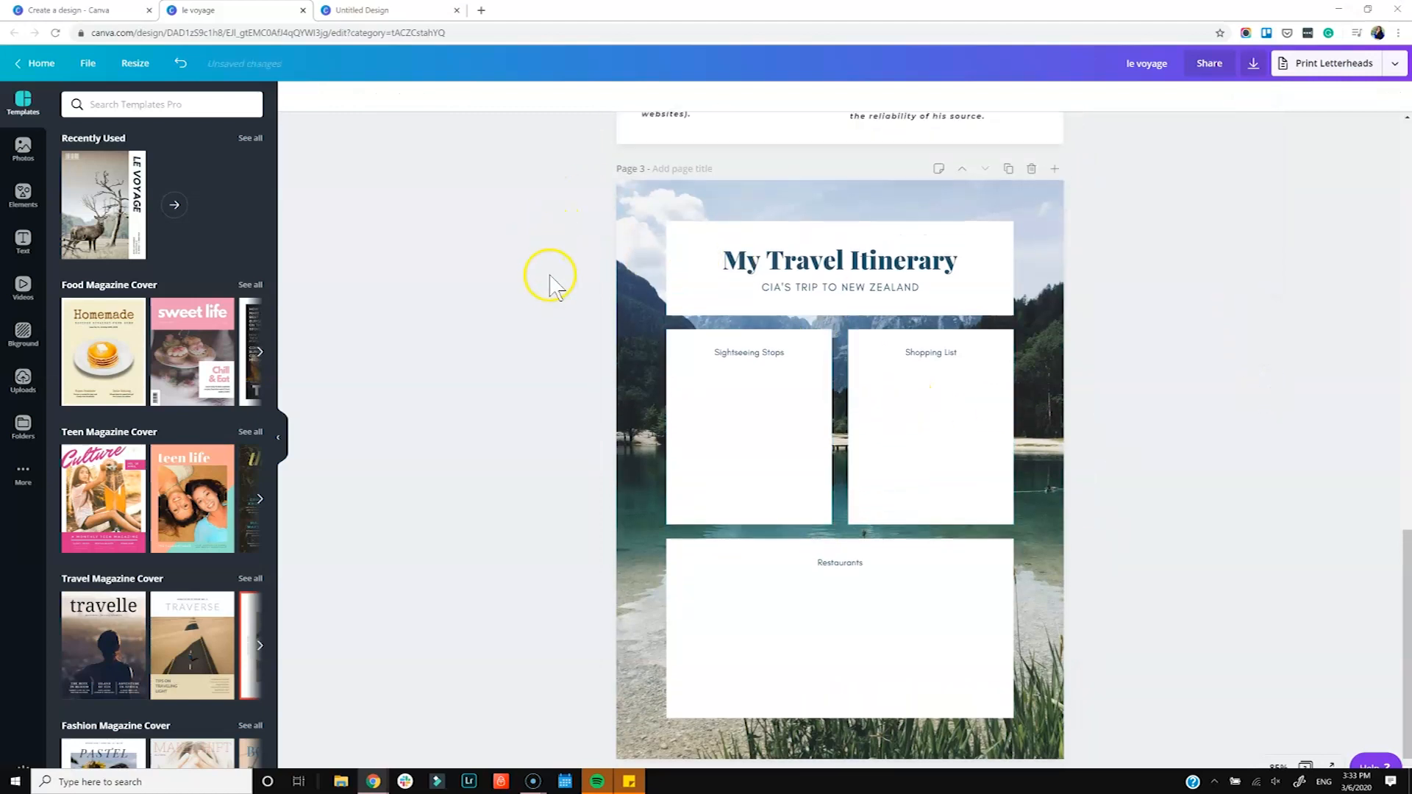
pyautogui.scroll(-2, 552, 279)
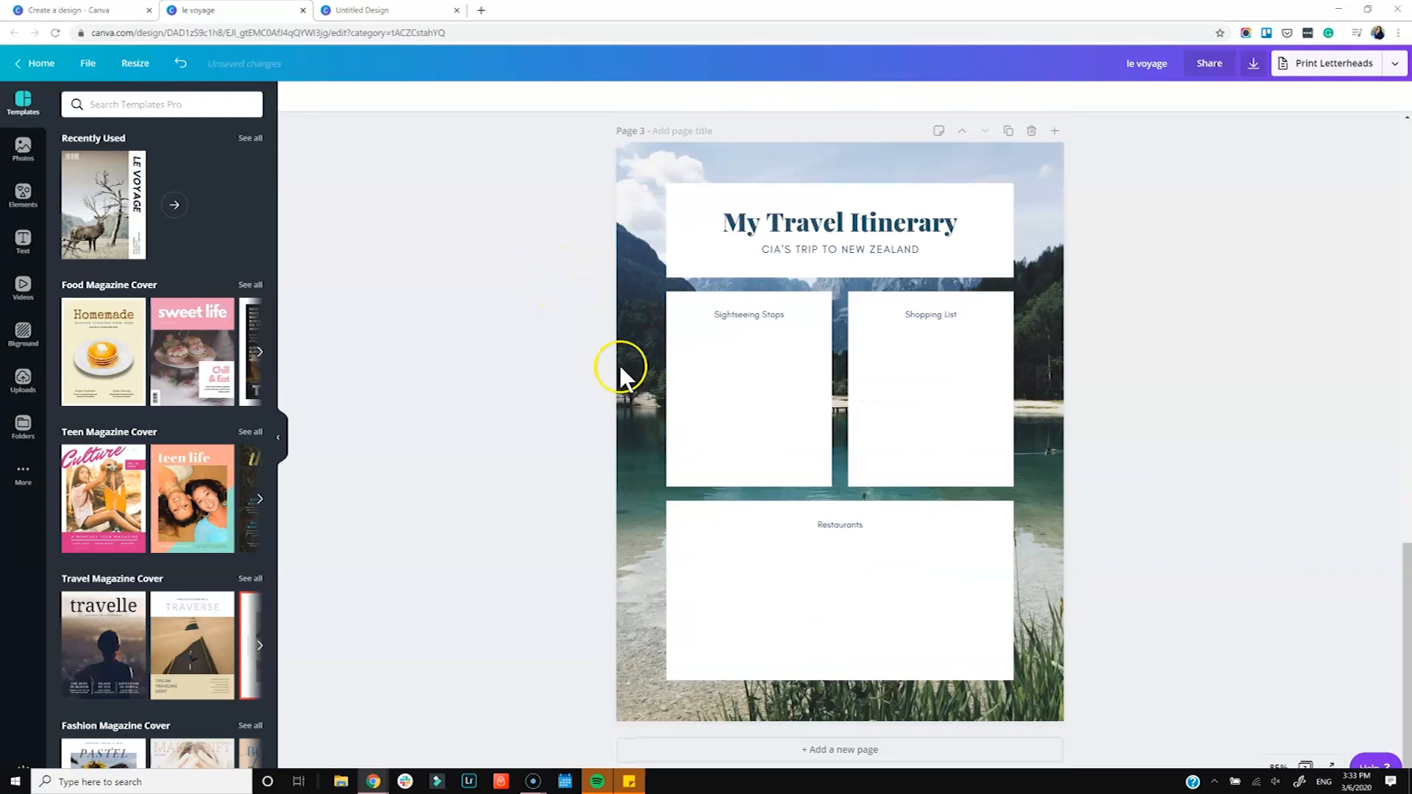
# Add a fourth page to the guide without the lake background photo, and close the itinerary planner design
pyautogui.click(838, 749)
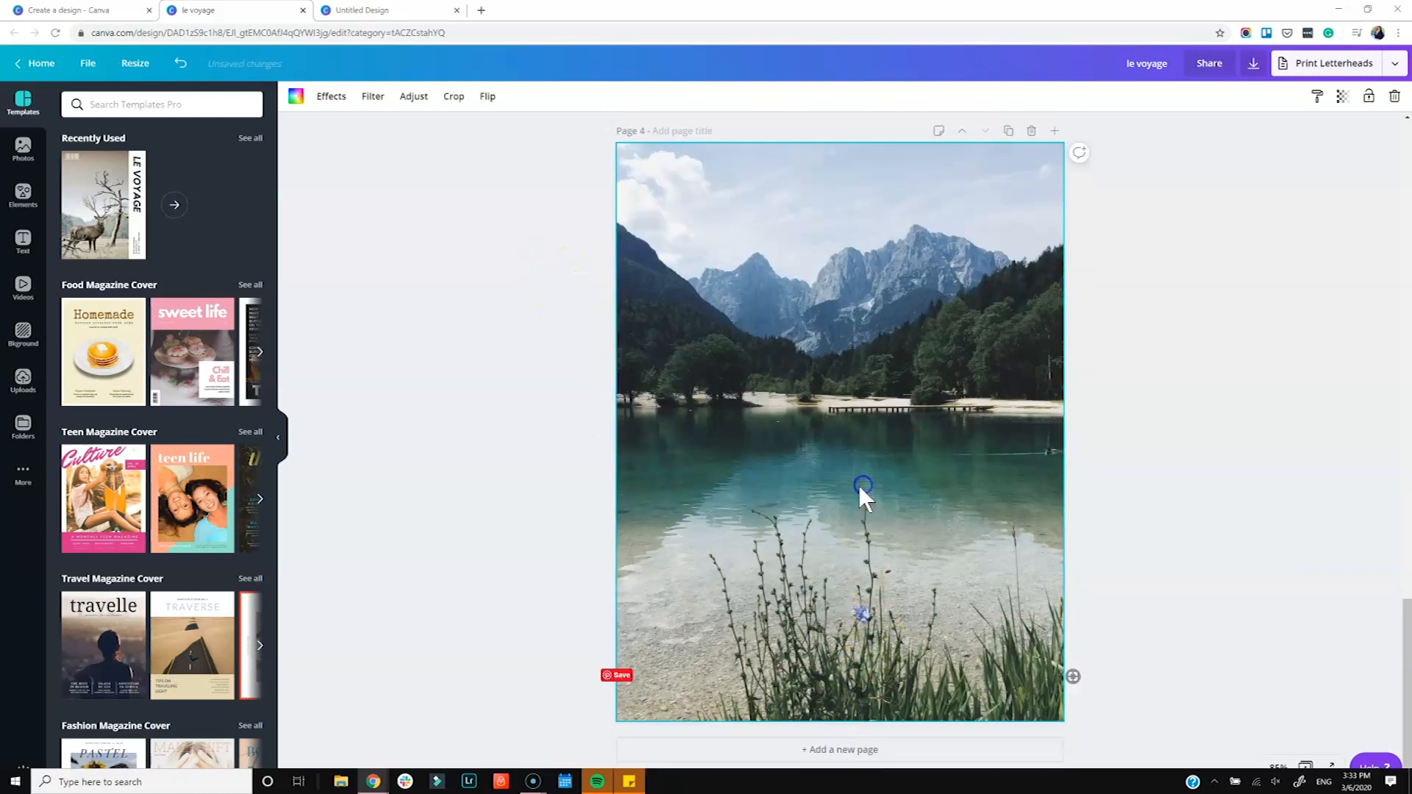
pyautogui.press('Delete')
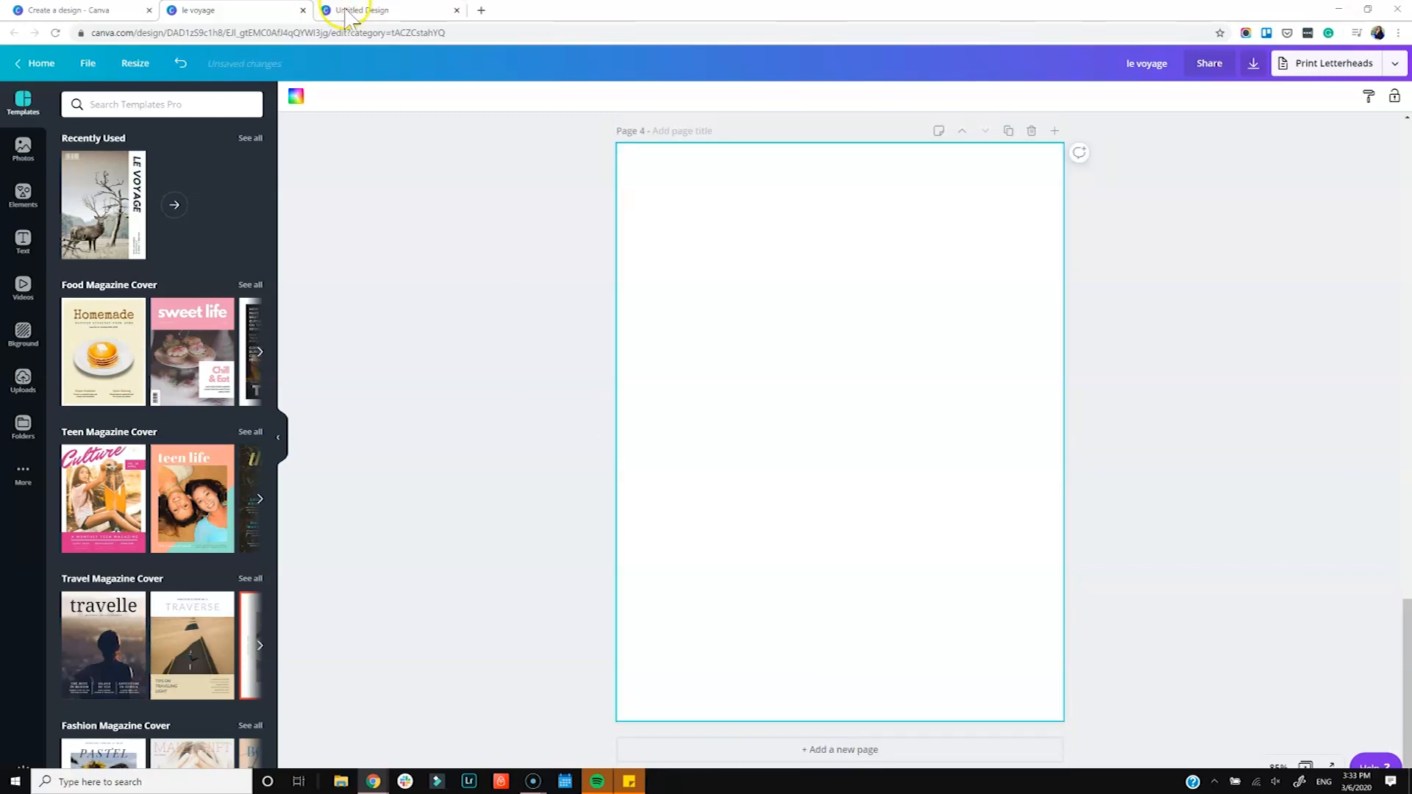
pyautogui.click(461, 12)
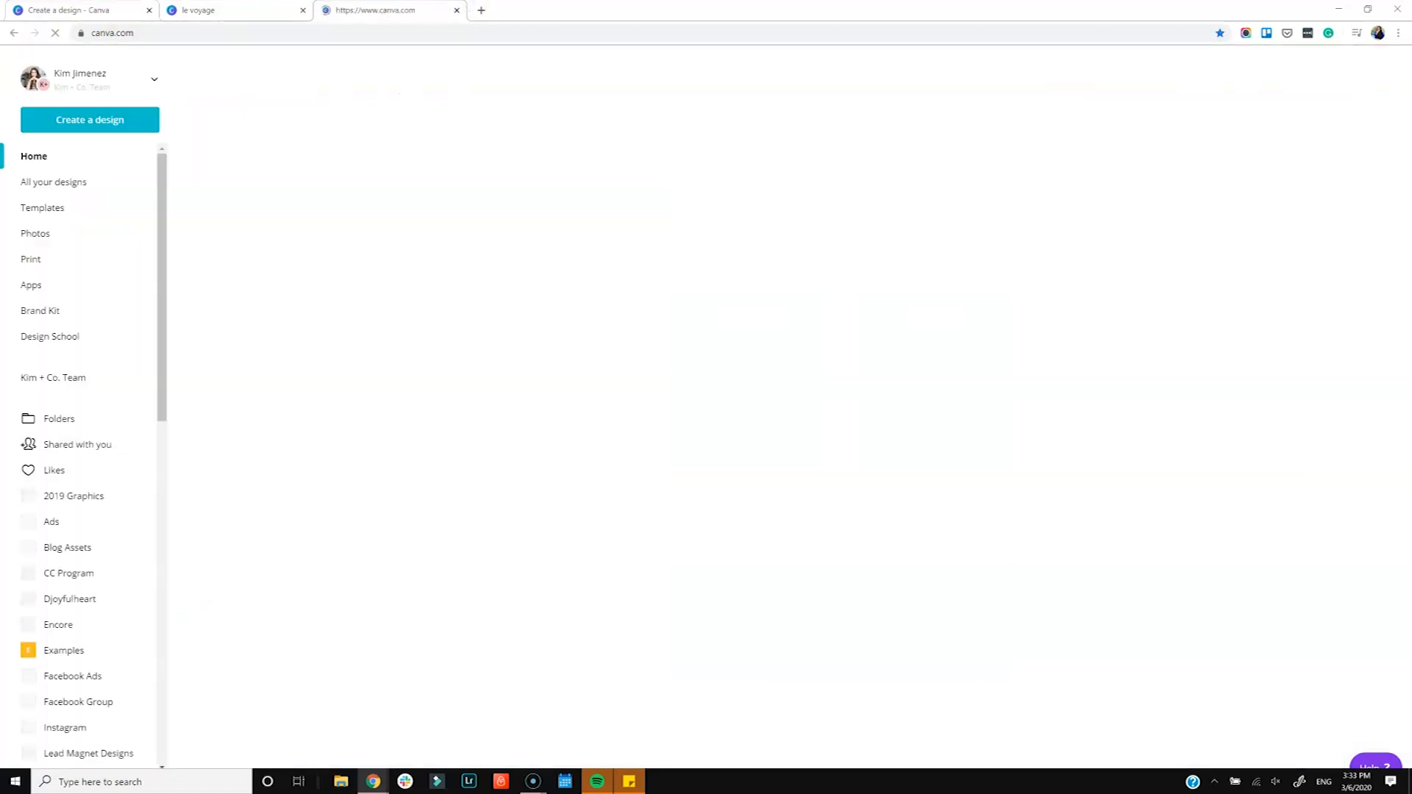
# Start a new Worksheet design and apply the "ENG 102: Book Review" template from the English worksheets
pyautogui.click(67, 11)
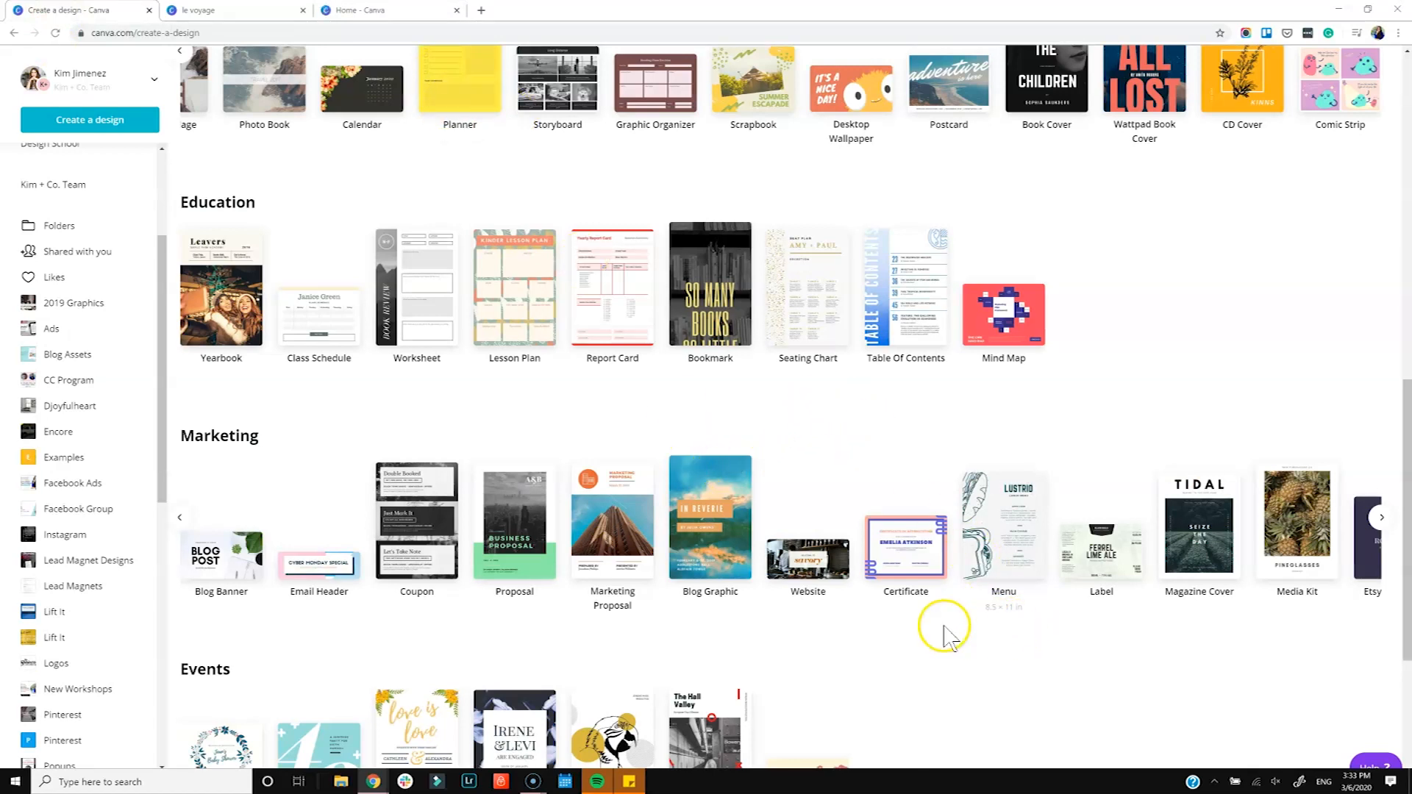
pyautogui.click(436, 311)
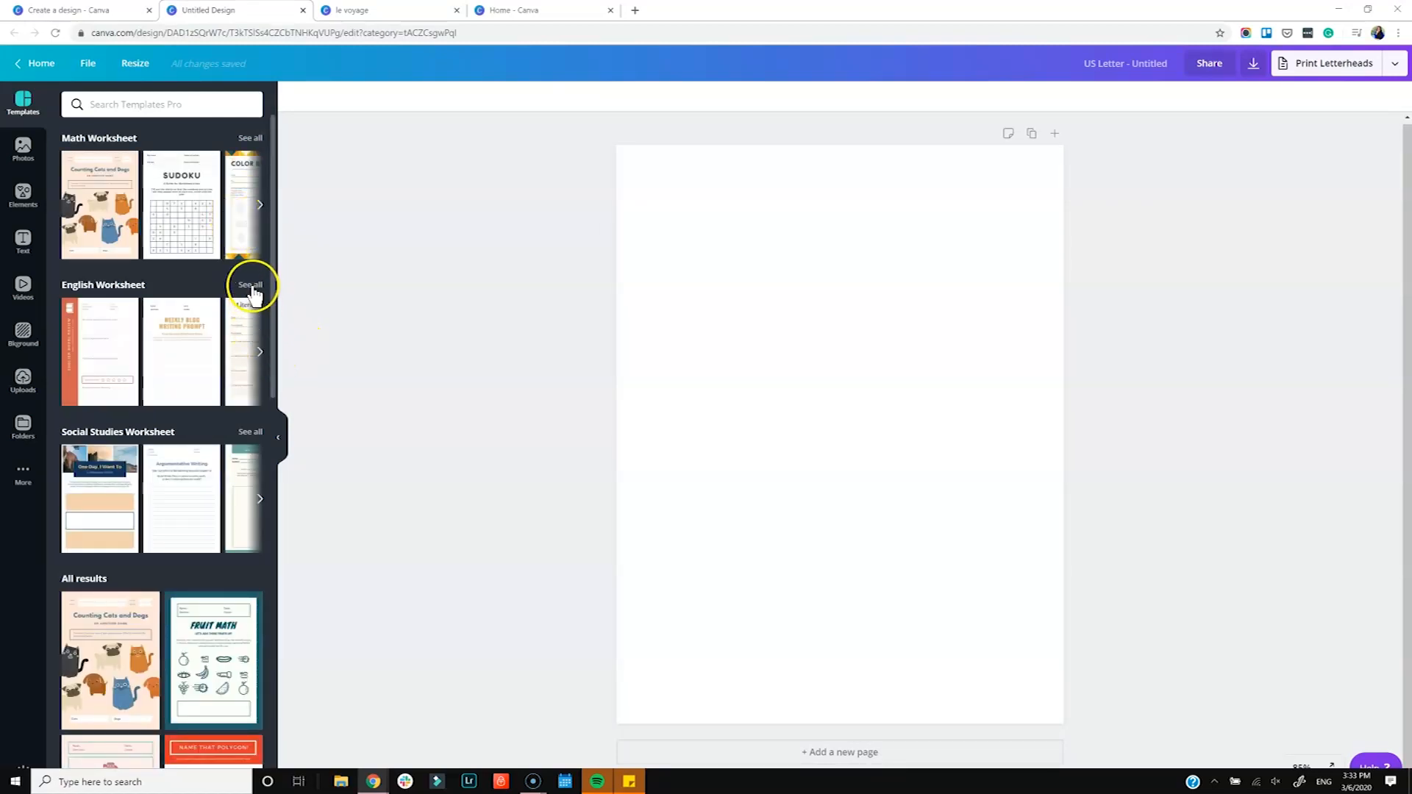
pyautogui.click(259, 360)
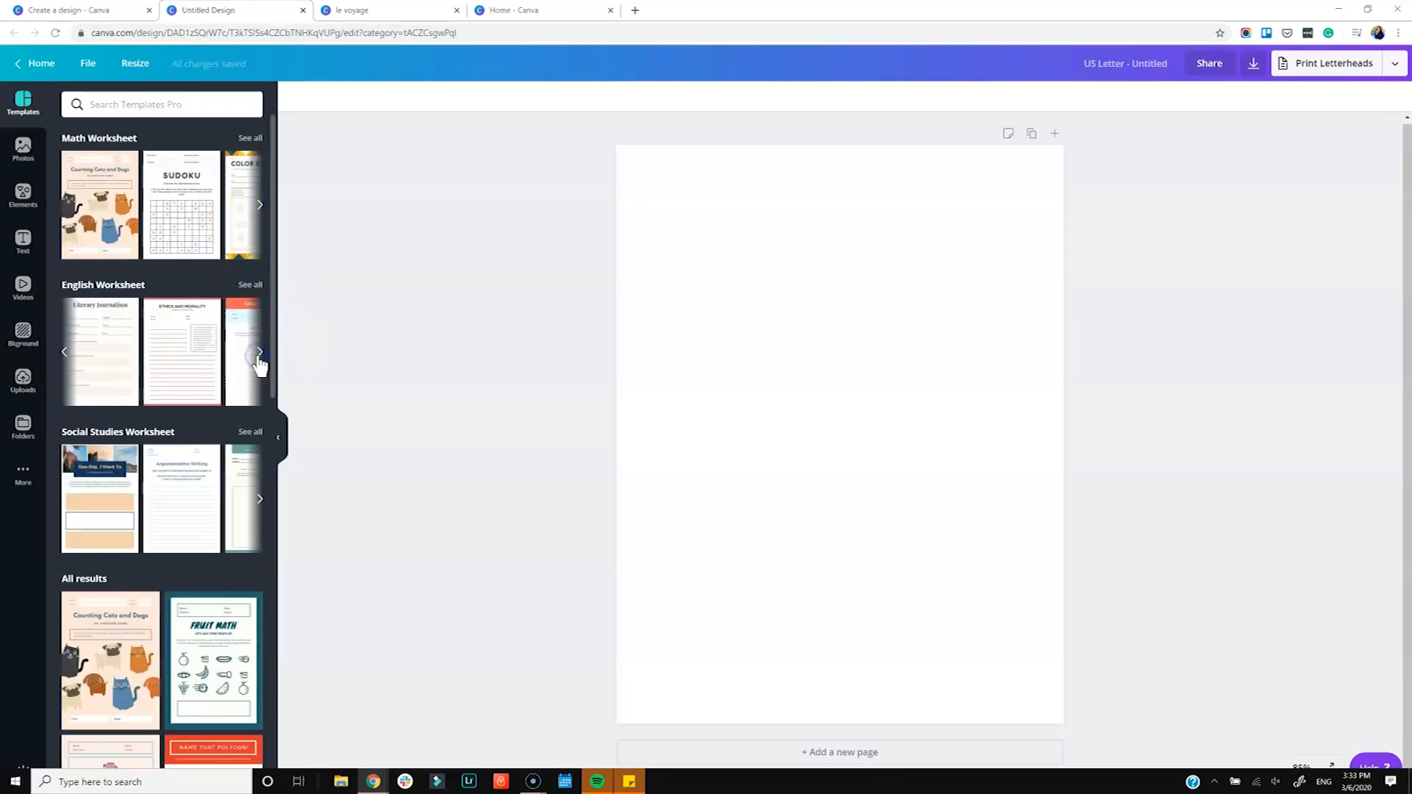
pyautogui.click(259, 360)
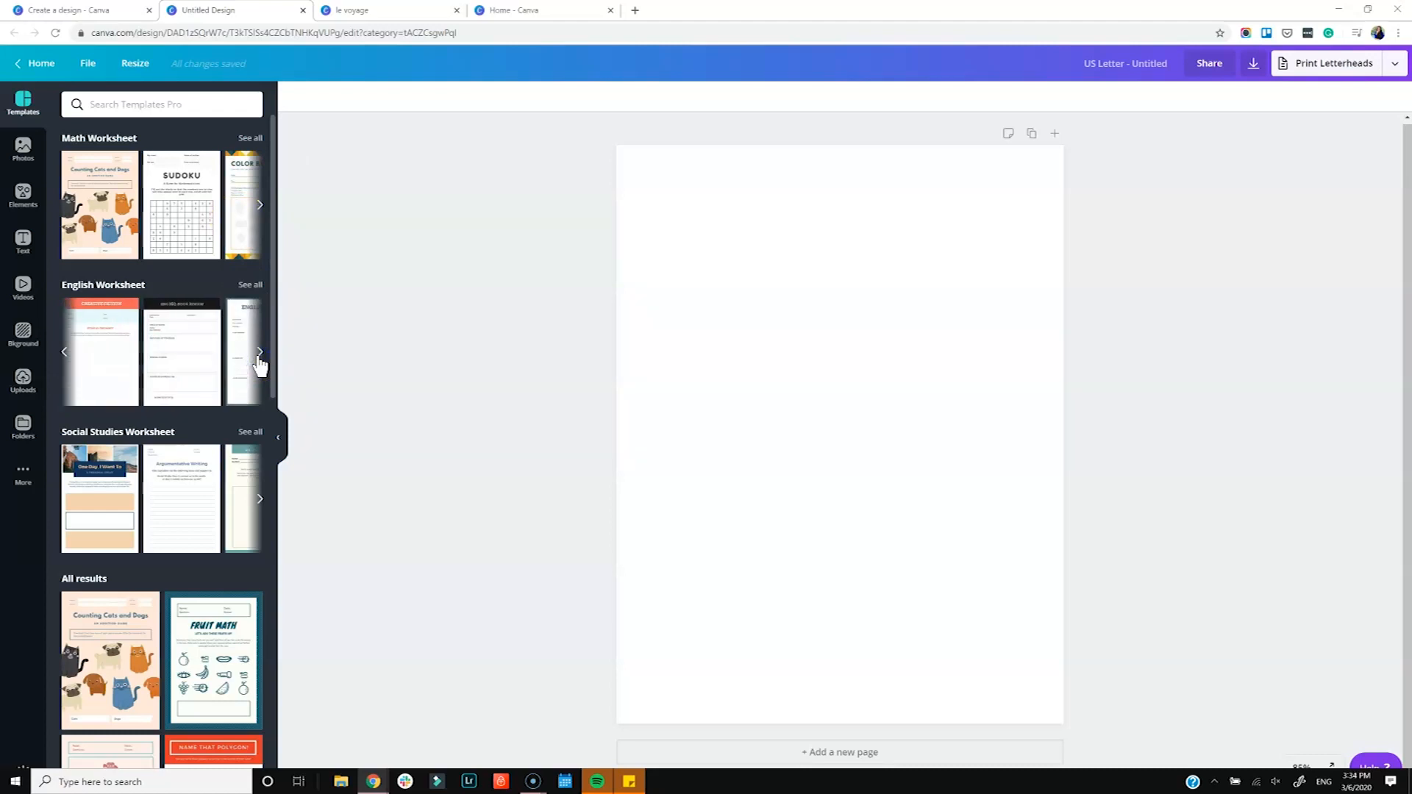
pyautogui.click(195, 358)
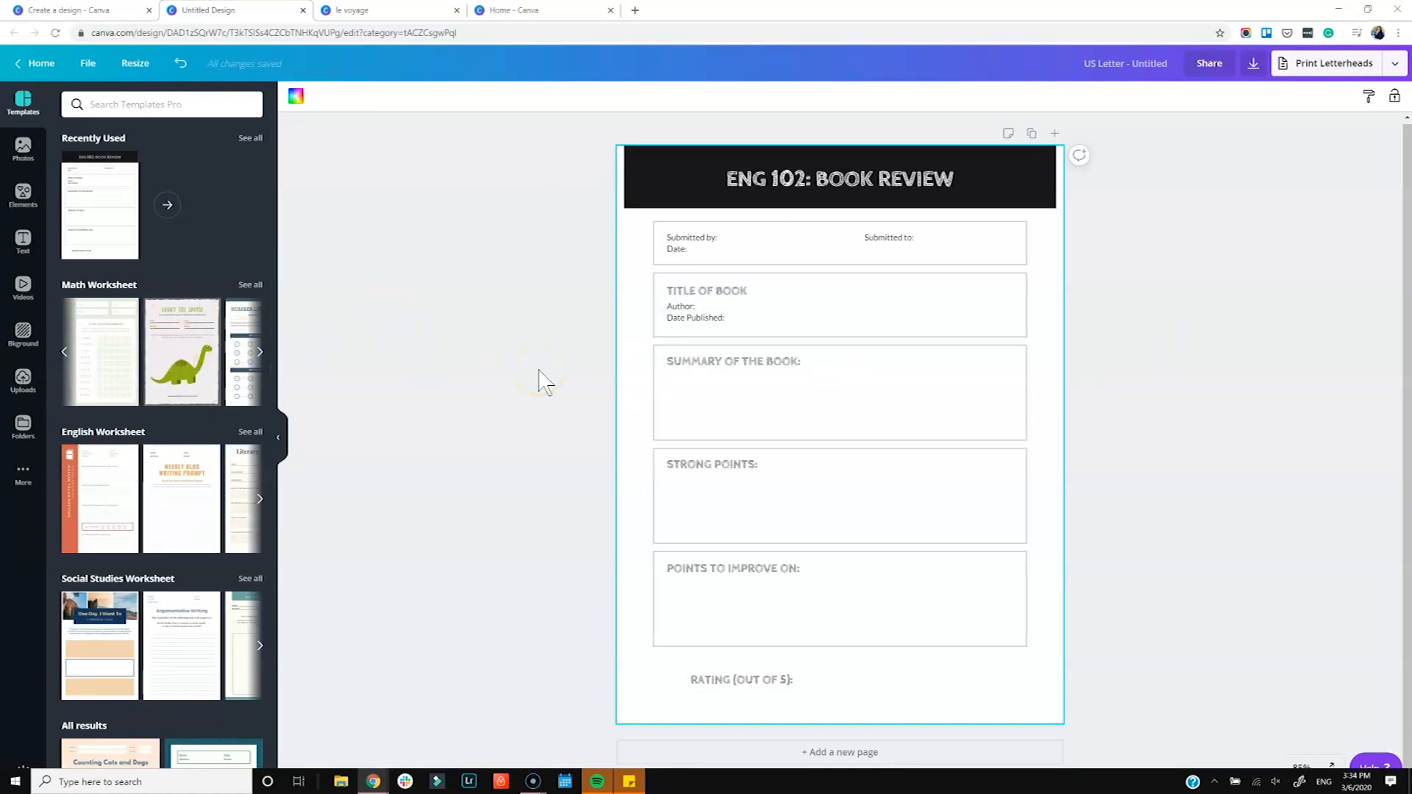
# Copy all elements of the book review worksheet and paste them onto page 4 of the le voyage design
pyautogui.moveTo(519, 134); pyautogui.dragTo(1057, 649)
pyautogui.moveTo(503, 121); pyautogui.dragTo(1027, 647)
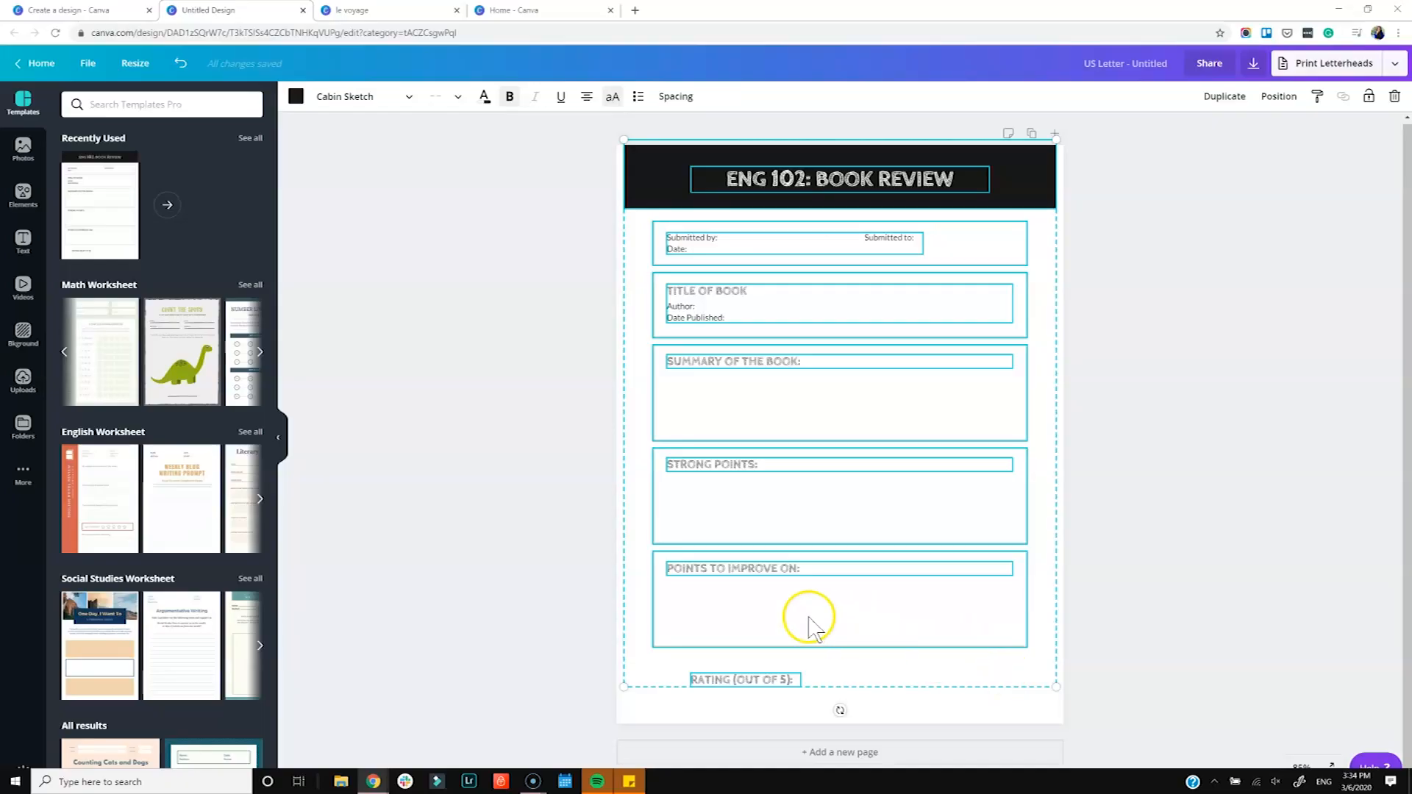
pyautogui.click(427, 12)
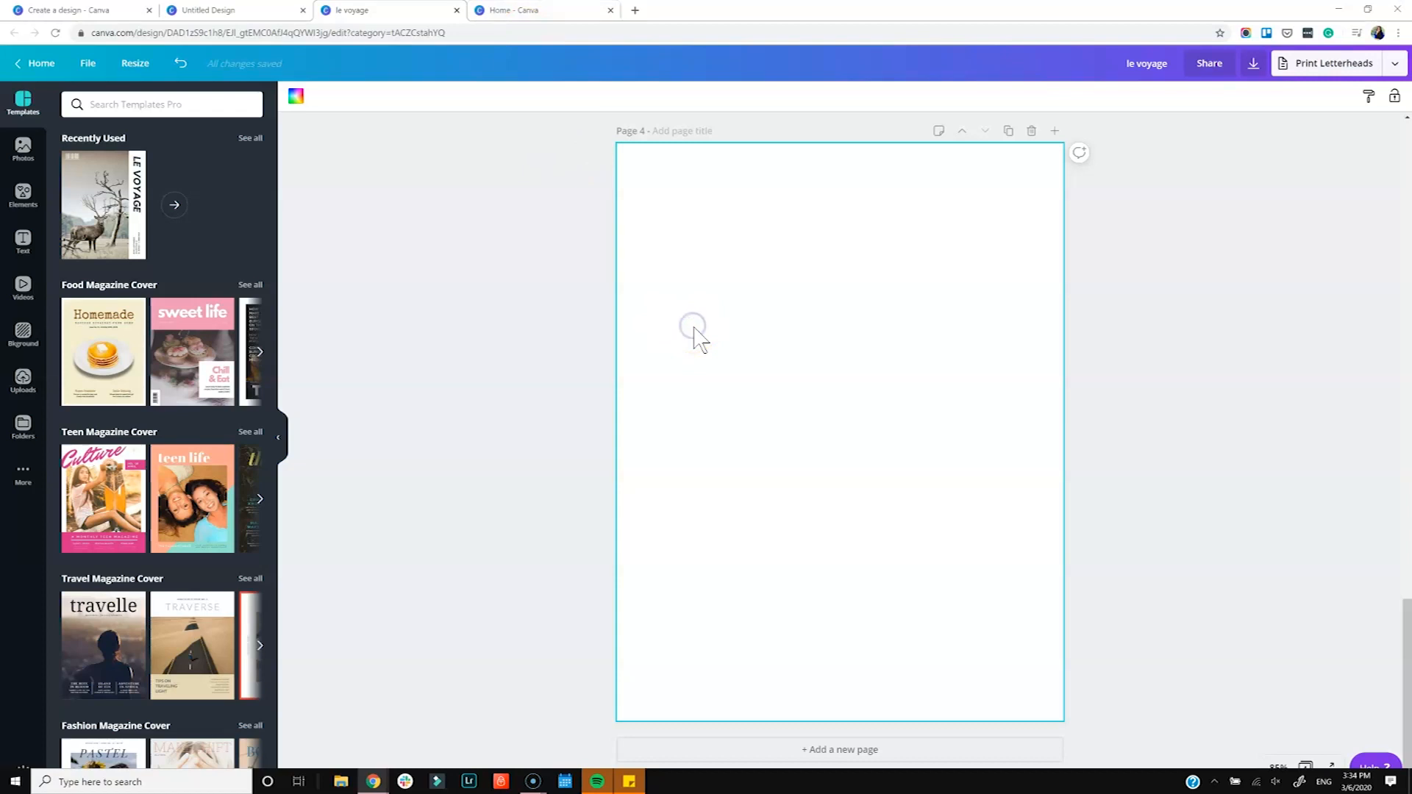
pyautogui.hotkey('ctrl', 'v')
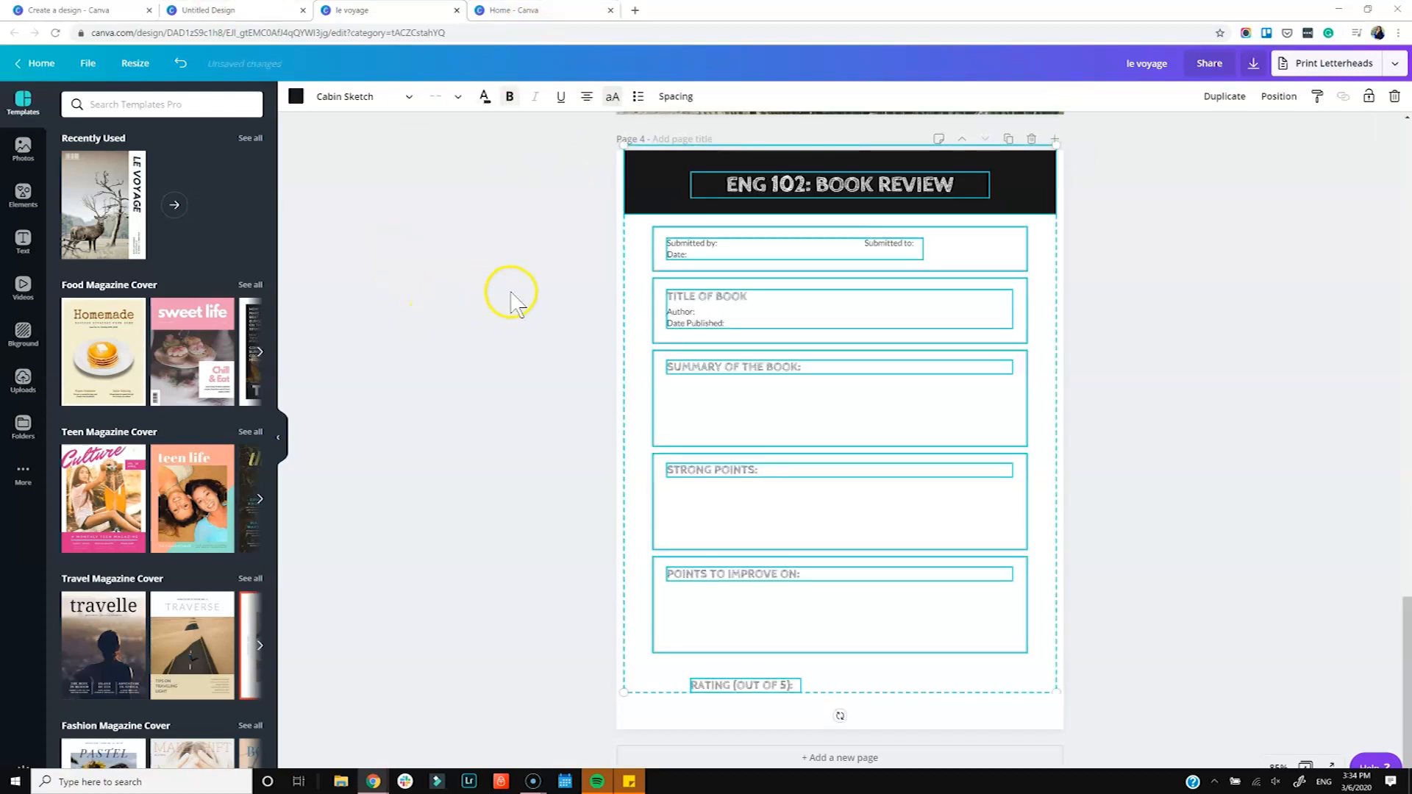
# Replace page 2's three photos with European street scenes: a café front, the woman with a backpack, and a "europe" search photo of a woman holding a map
pyautogui.scroll(4, 507, 295)
pyautogui.scroll(-4, 506, 294)
pyautogui.scroll(9, 527, 294)
pyautogui.scroll(5, 530, 294)
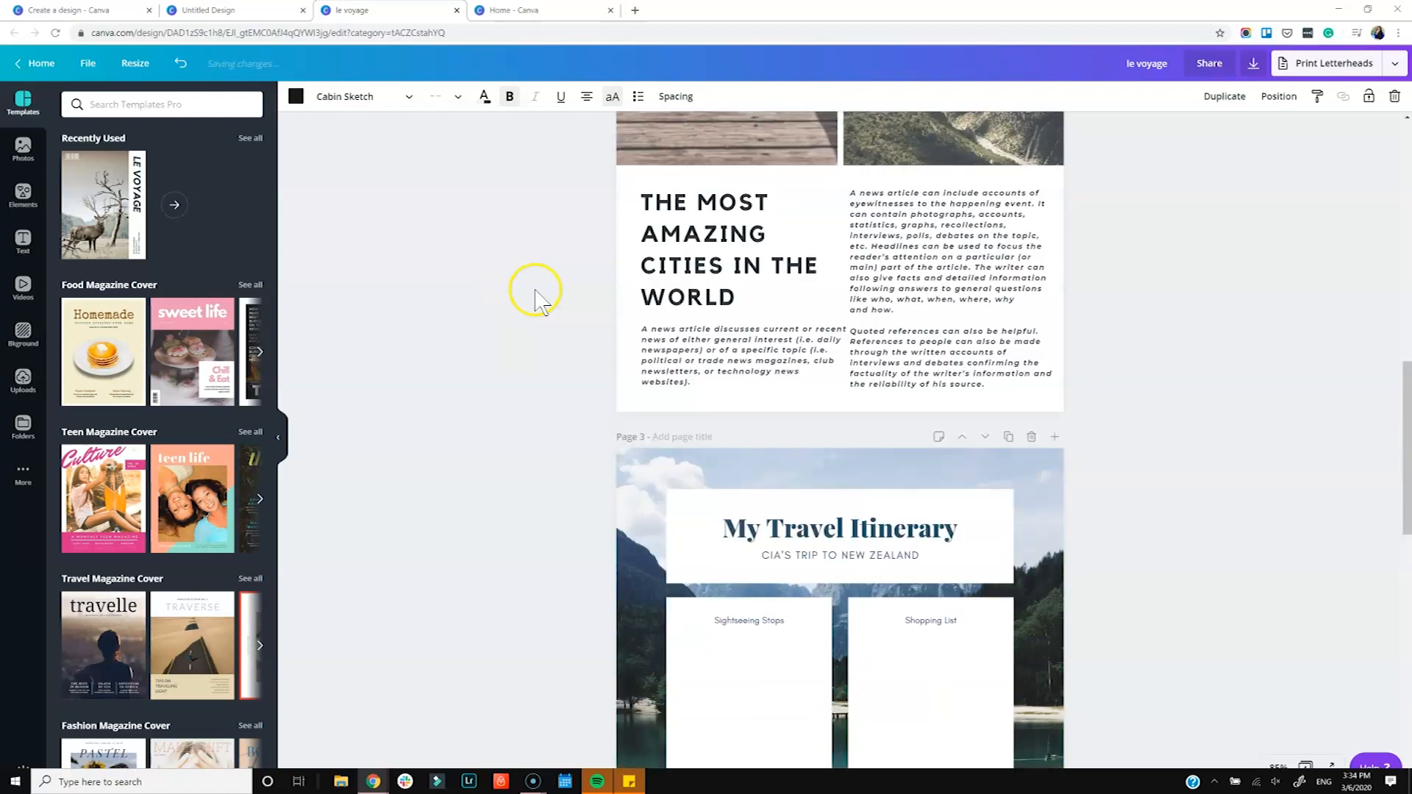
pyautogui.scroll(3, 548, 305)
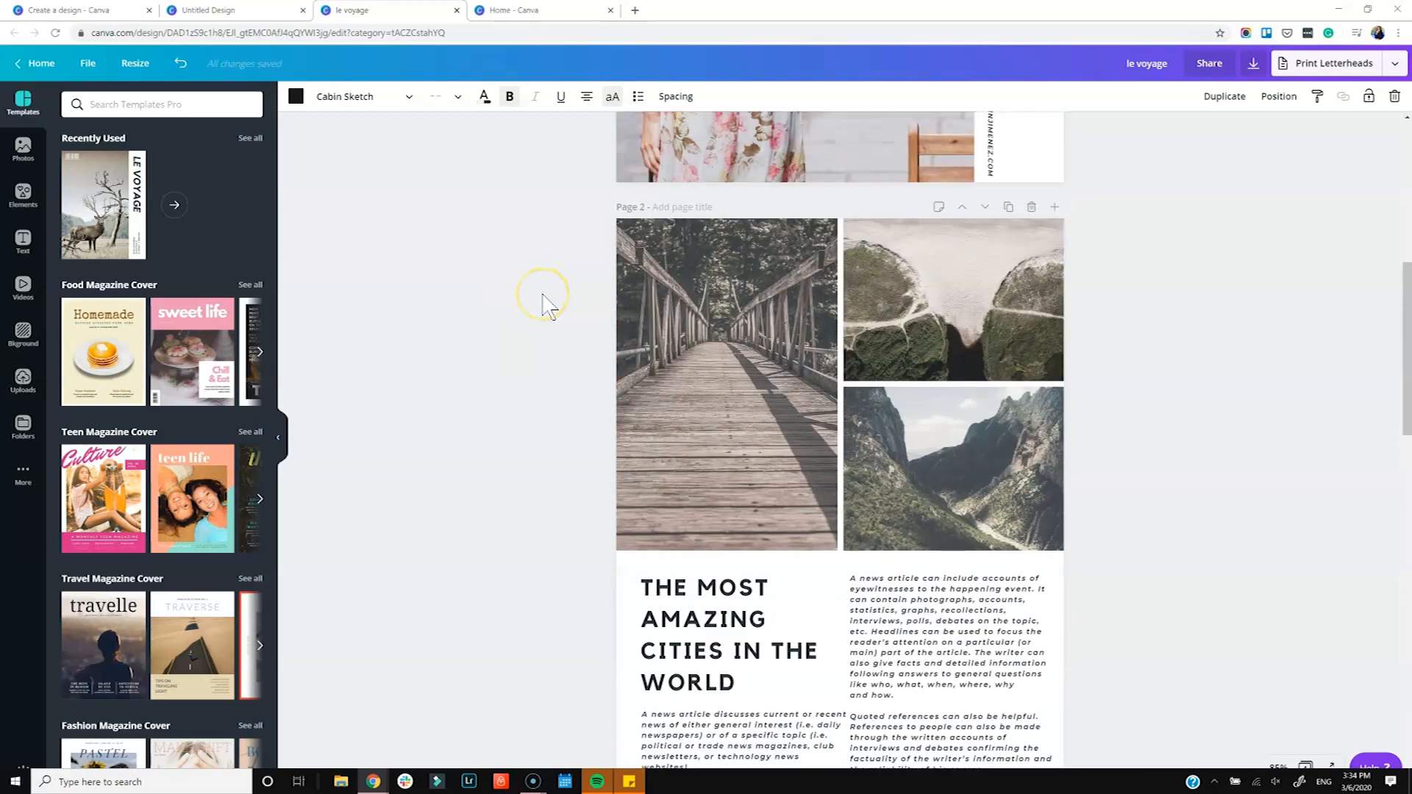
pyautogui.scroll(-2, 541, 320)
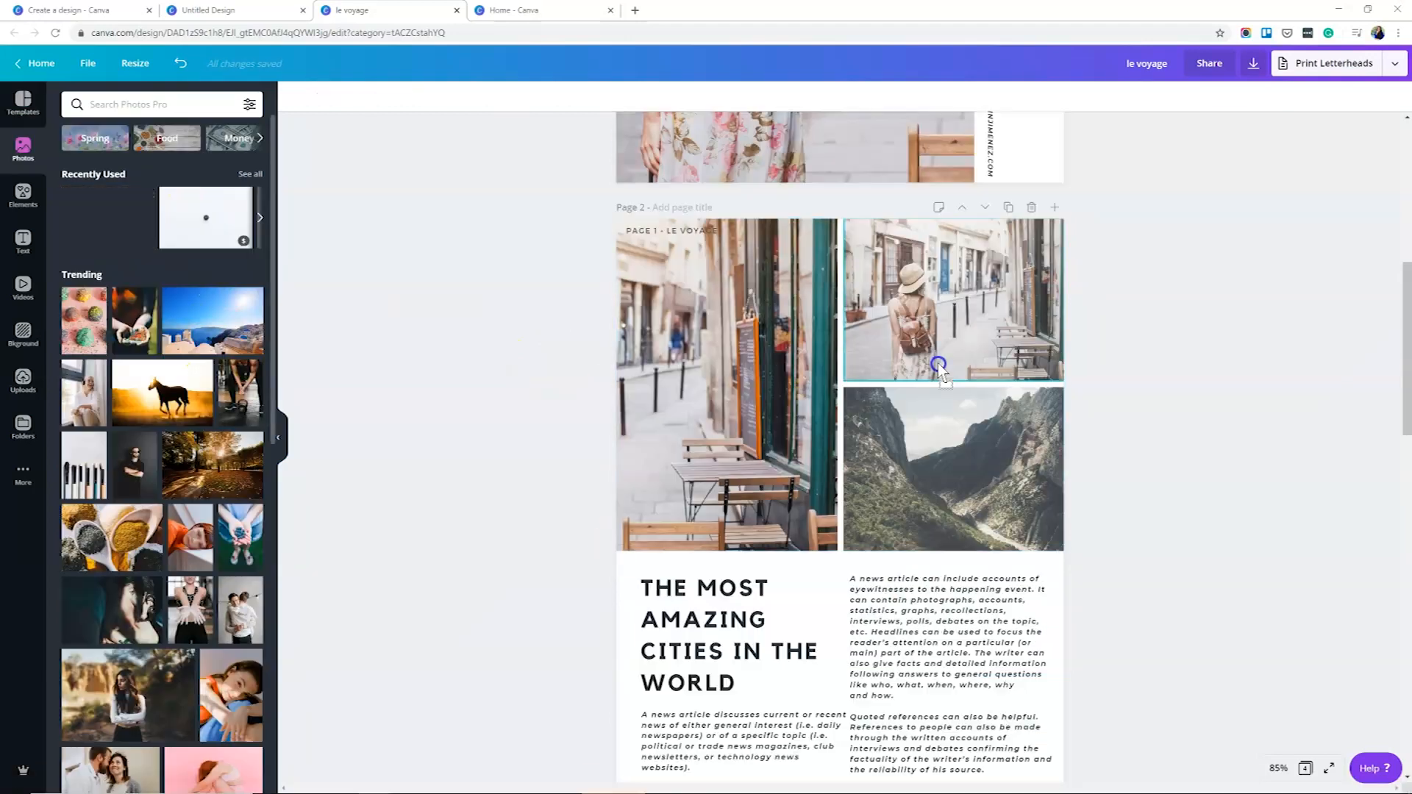
pyautogui.moveTo(107, 217); pyautogui.dragTo(883, 441)
pyautogui.click(105, 161)
pyautogui.moveTo(113, 196); pyautogui.dragTo(986, 489)
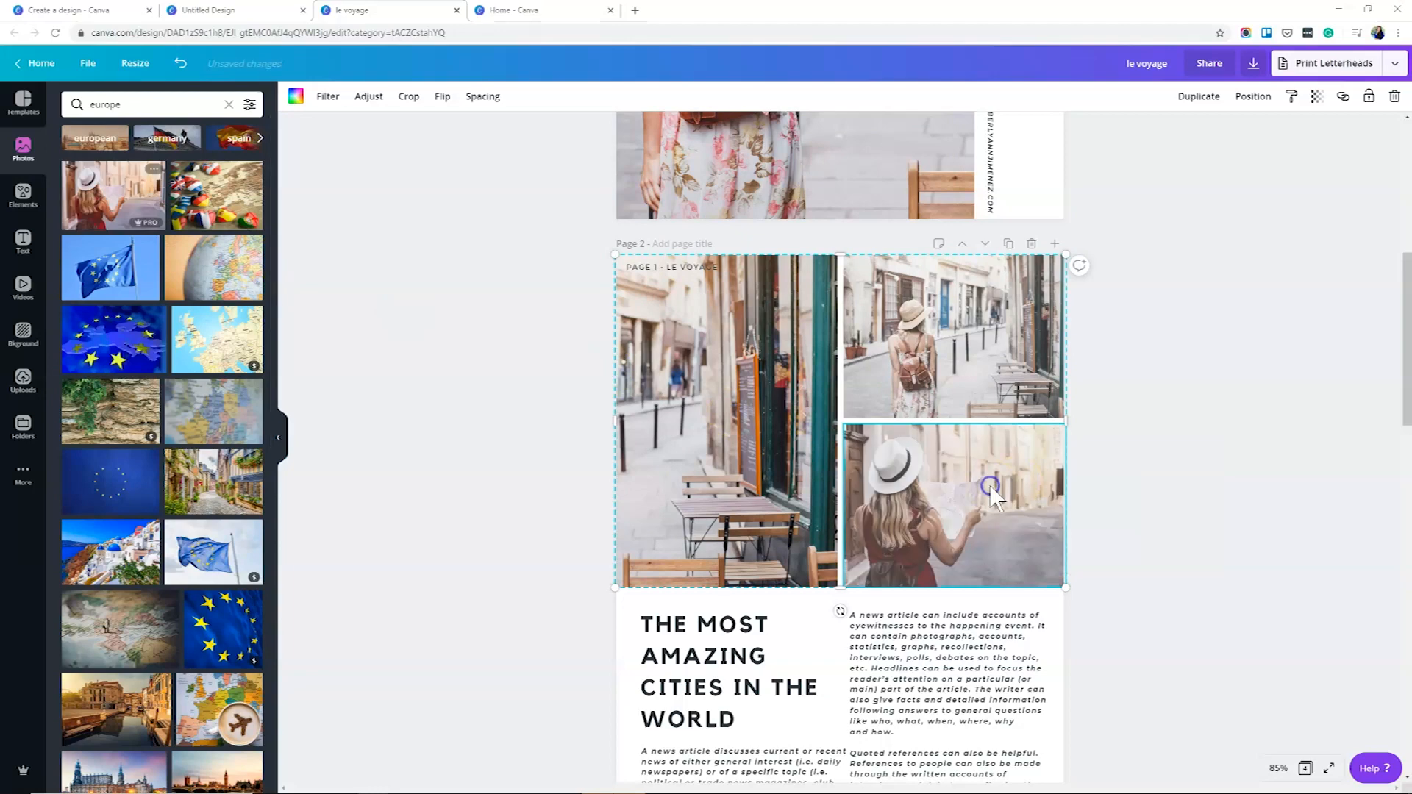
# Try the photo of the woman holding a map in page 2's large photo frame and undo the change
pyautogui.moveTo(114, 196); pyautogui.dragTo(725, 419)
pyautogui.hotkey('ctrl', 'z')
pyautogui.scroll(-2, 624, 357)
pyautogui.hotkey('ctrl', 'z')
pyautogui.hotkey('ctrl', 'z')
pyautogui.hotkey('ctrl', 'z')
pyautogui.hotkey('ctrl', 'z')
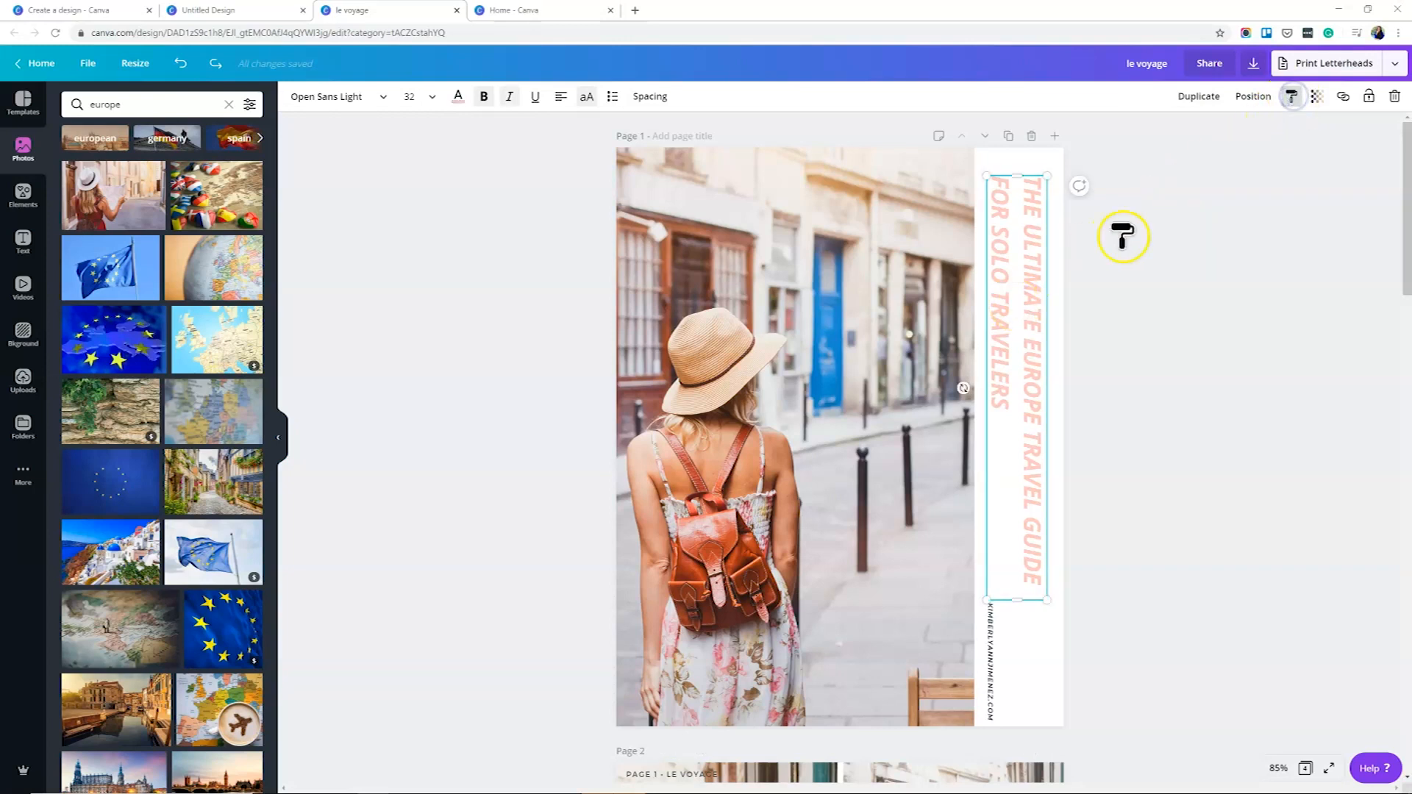
# Give page 2's heading the cover title's style and the text "Getting the Most Out of Your Travels", and remove italics from the article text
pyautogui.scroll(-5, 645, 626)
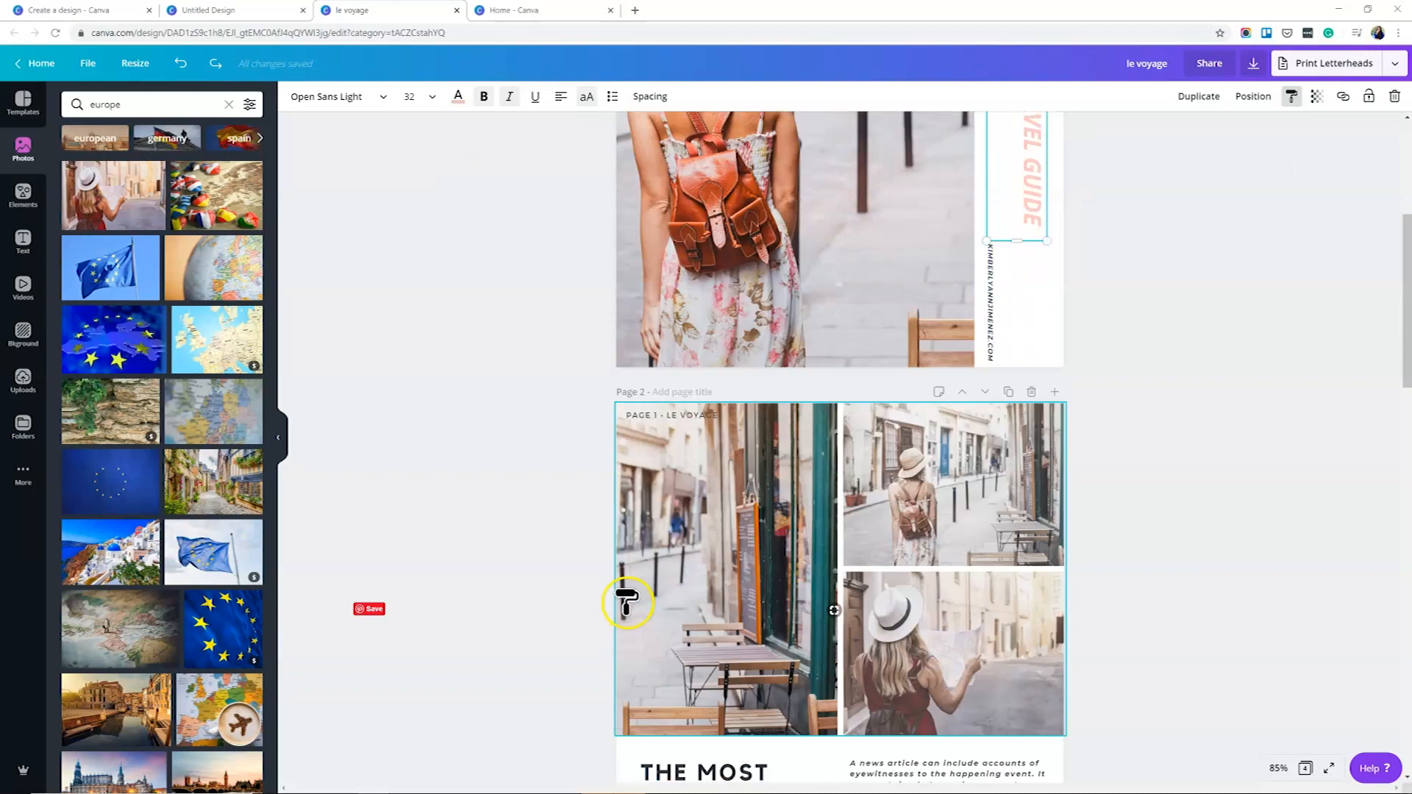
pyautogui.scroll(-3, 631, 602)
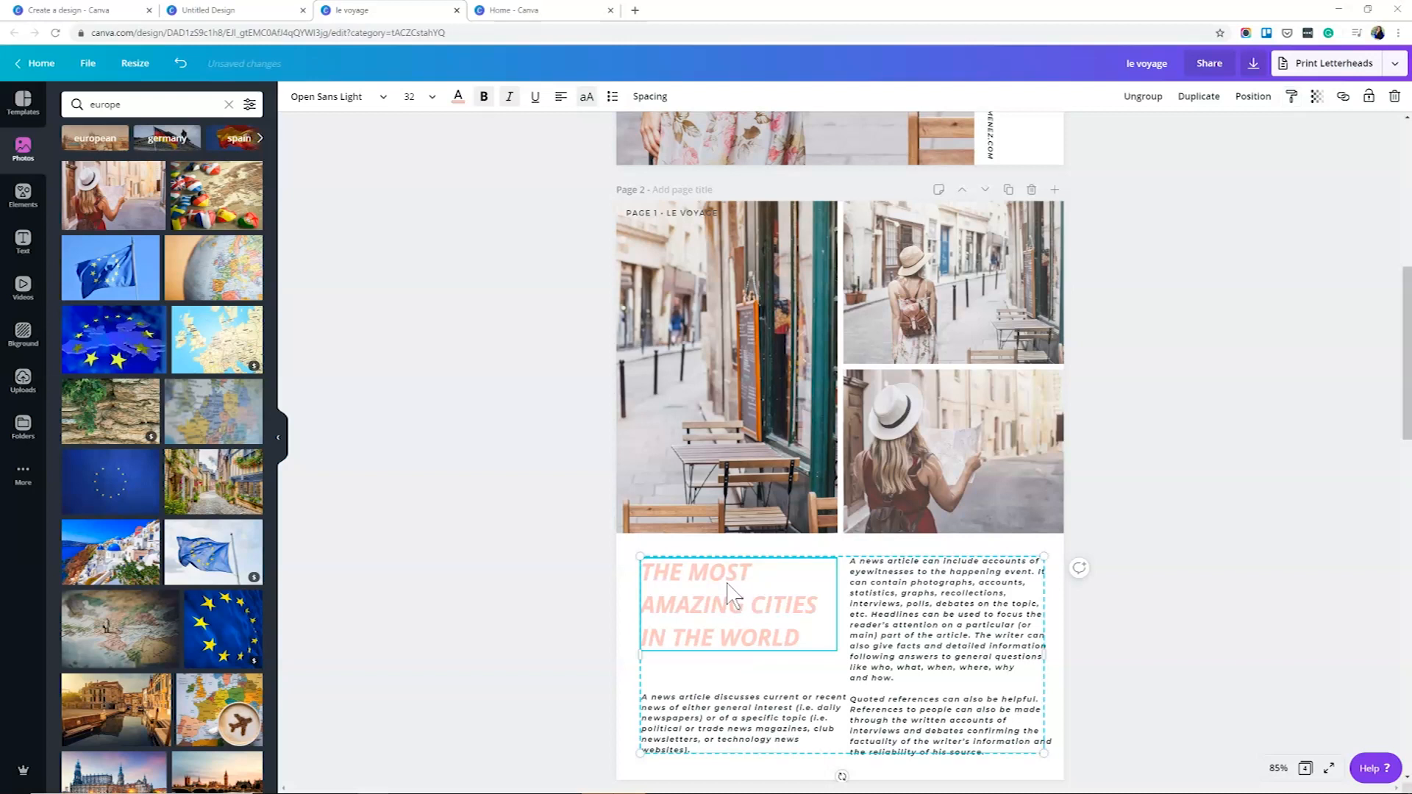
pyautogui.scroll(-1, 728, 592)
pyautogui.doubleClick(684, 520)
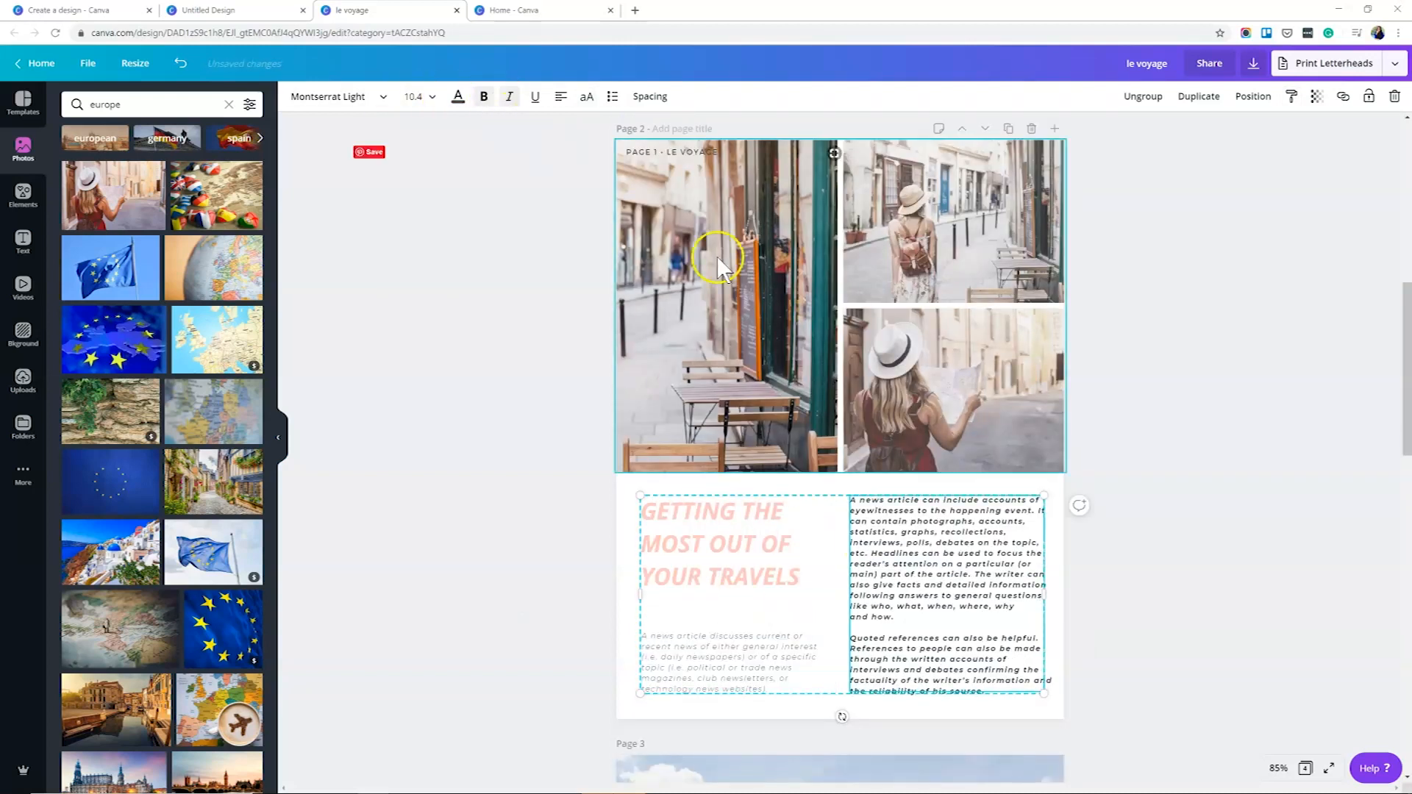
pyautogui.click(511, 96)
# Match page 3's title and subtitle to the guide's heading and body styles, and replace the lake background with a canal-side city photo
pyautogui.scroll(-7, 695, 610)
pyautogui.click(735, 460)
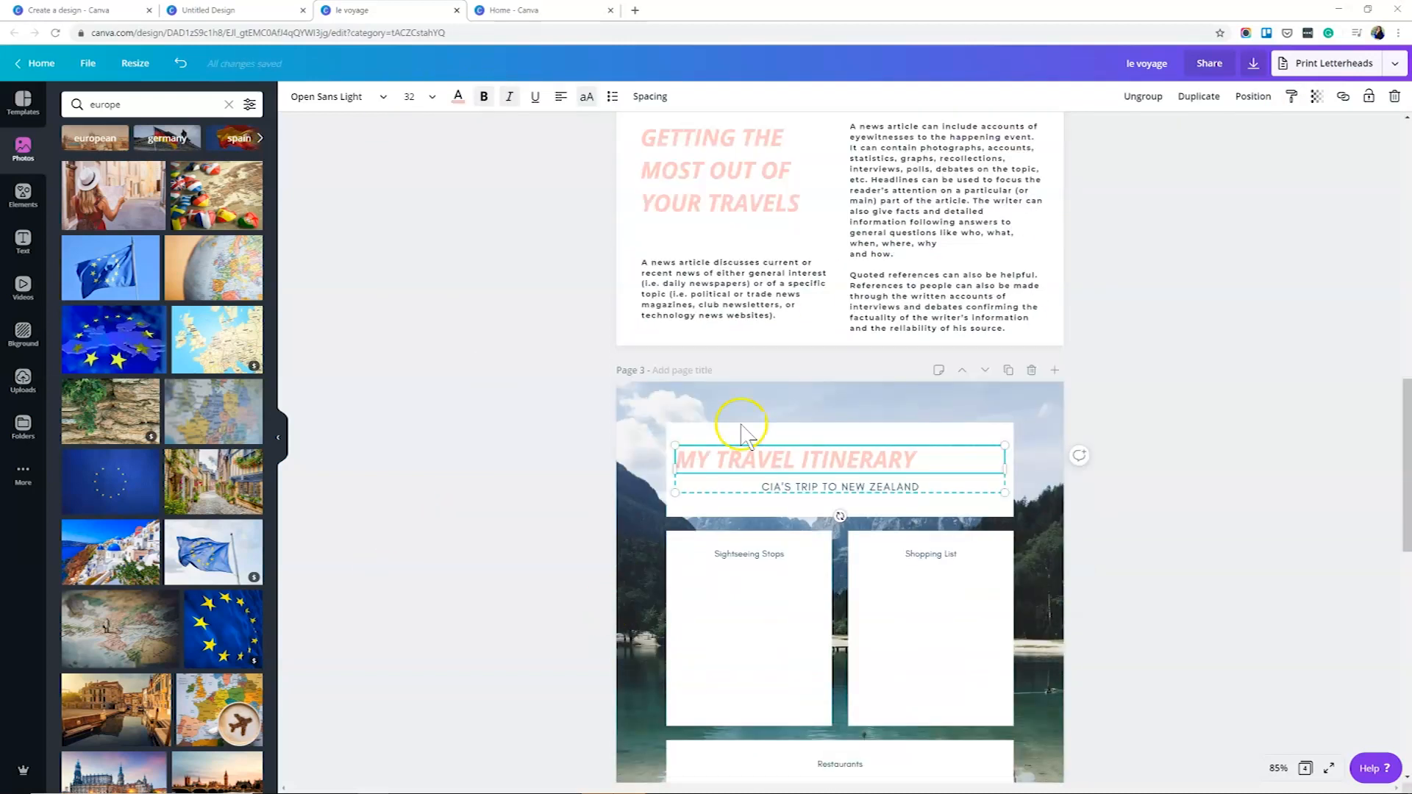
pyautogui.click(847, 492)
pyautogui.click(647, 409)
pyautogui.scroll(-3, 609, 394)
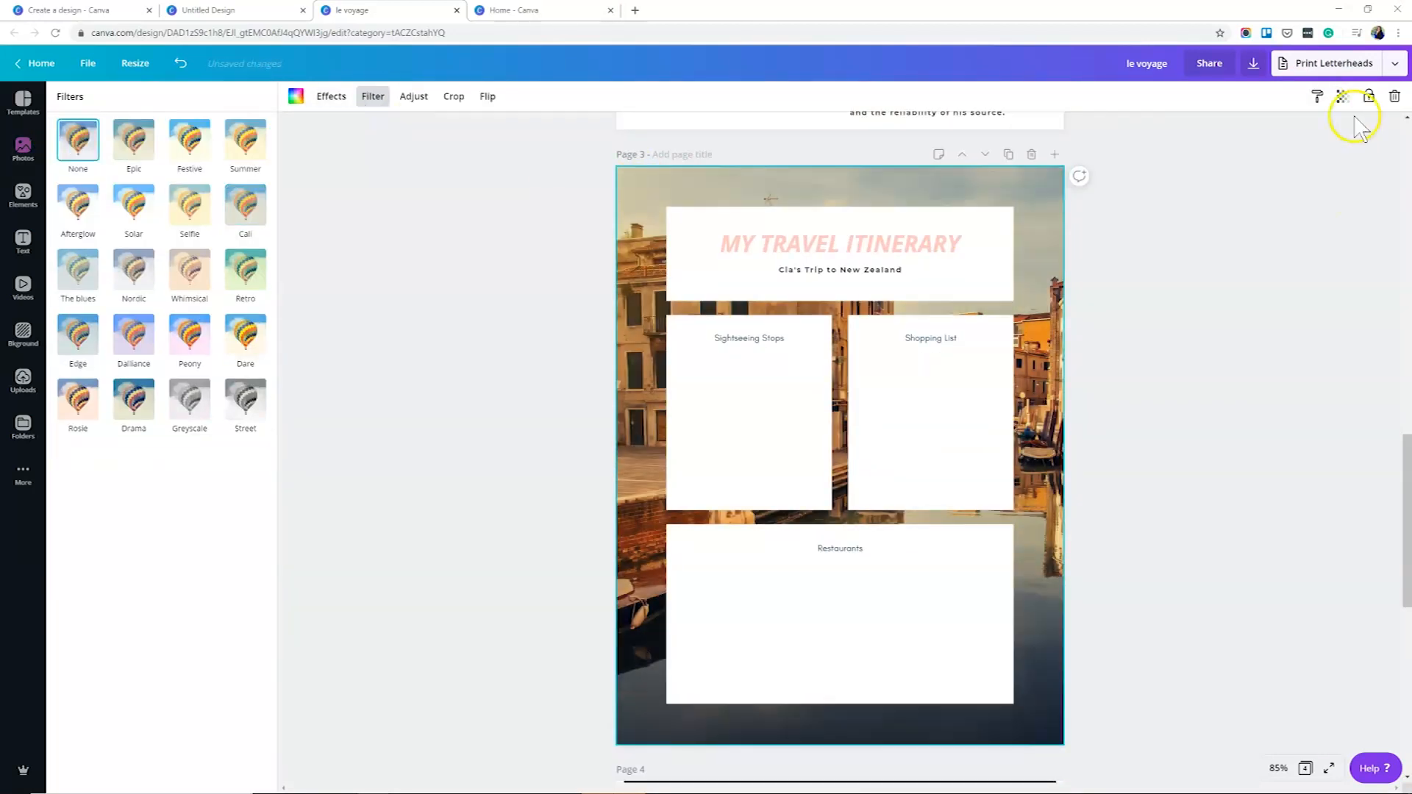
# Replace page 4's black header with a Colosseum photo banner and centre a white title box on it
pyautogui.scroll(4, 1288, 259)
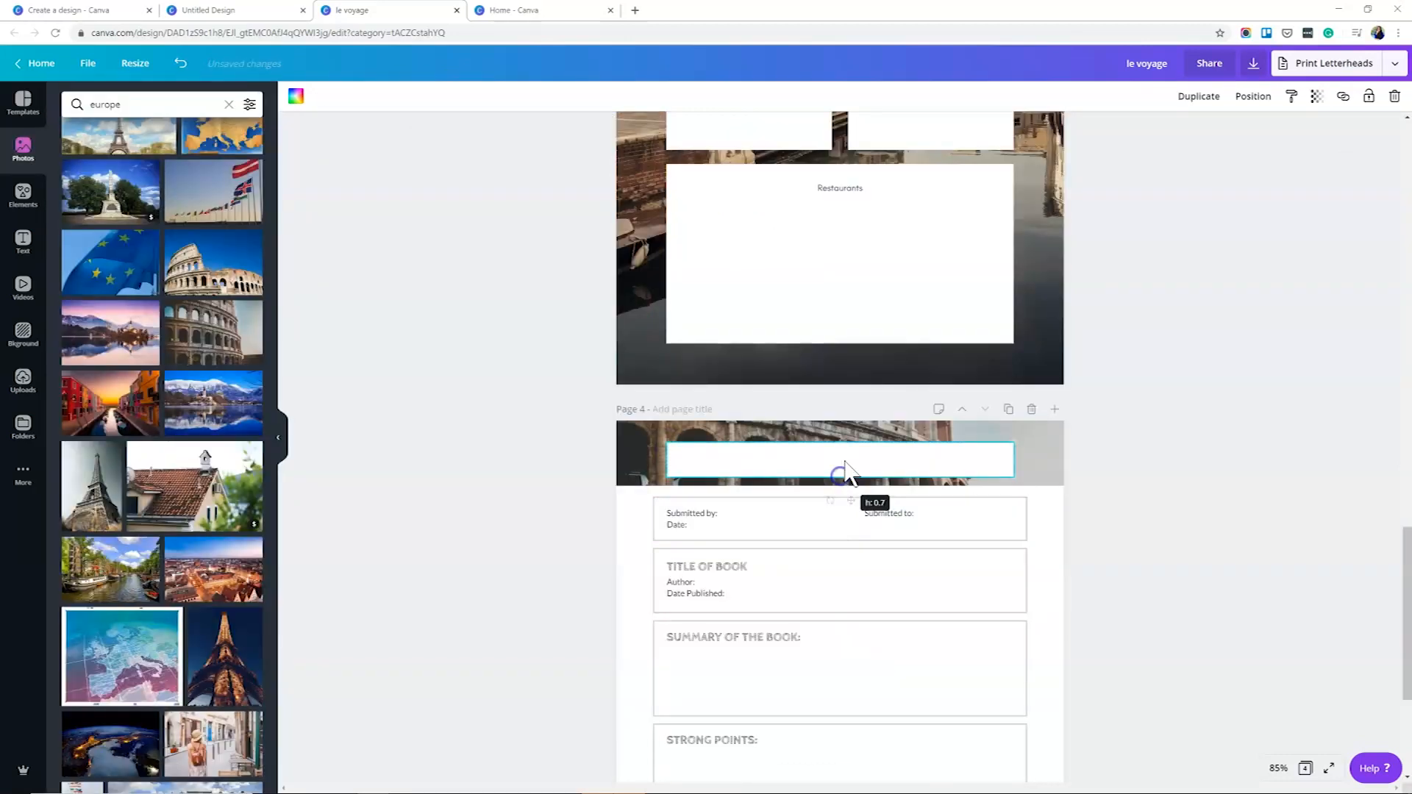
pyautogui.click(1253, 96)
pyautogui.click(1220, 136)
pyautogui.click(1193, 377)
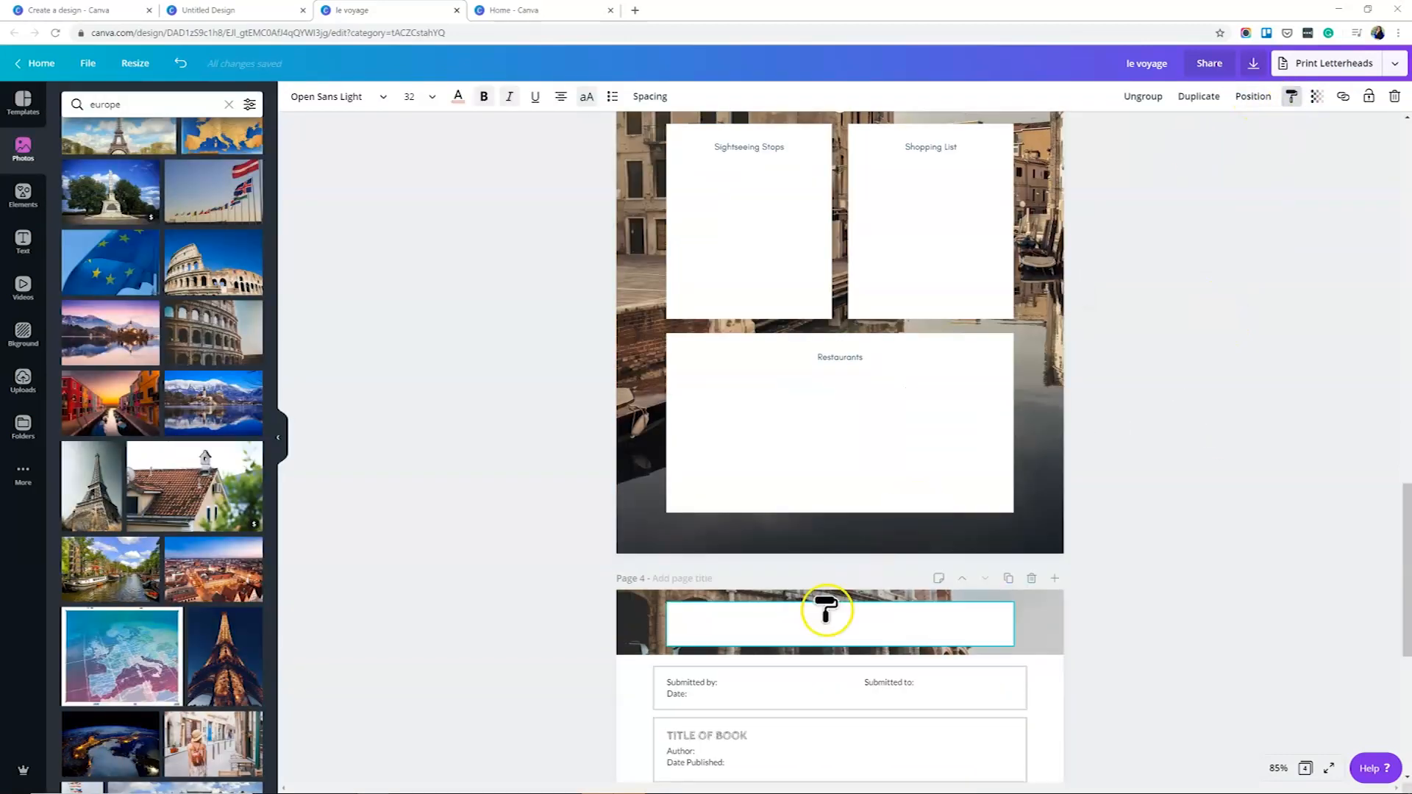
# Title page 4 "My Travel Plan" in the cover style, relabel its sections for important info, ideal spots, budget and packing list, and remove the rating line
pyautogui.doubleClick(831, 428)
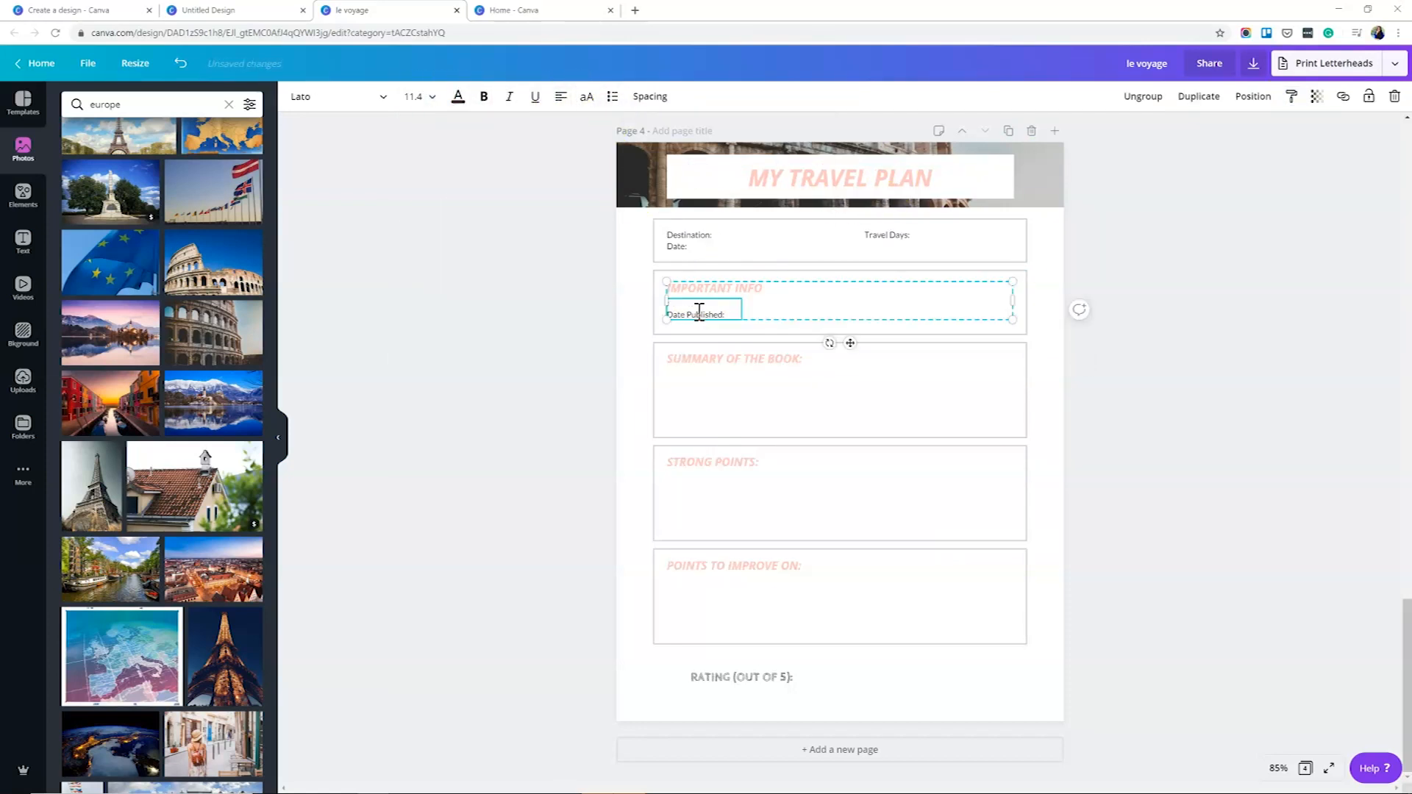
pyautogui.click(495, 403)
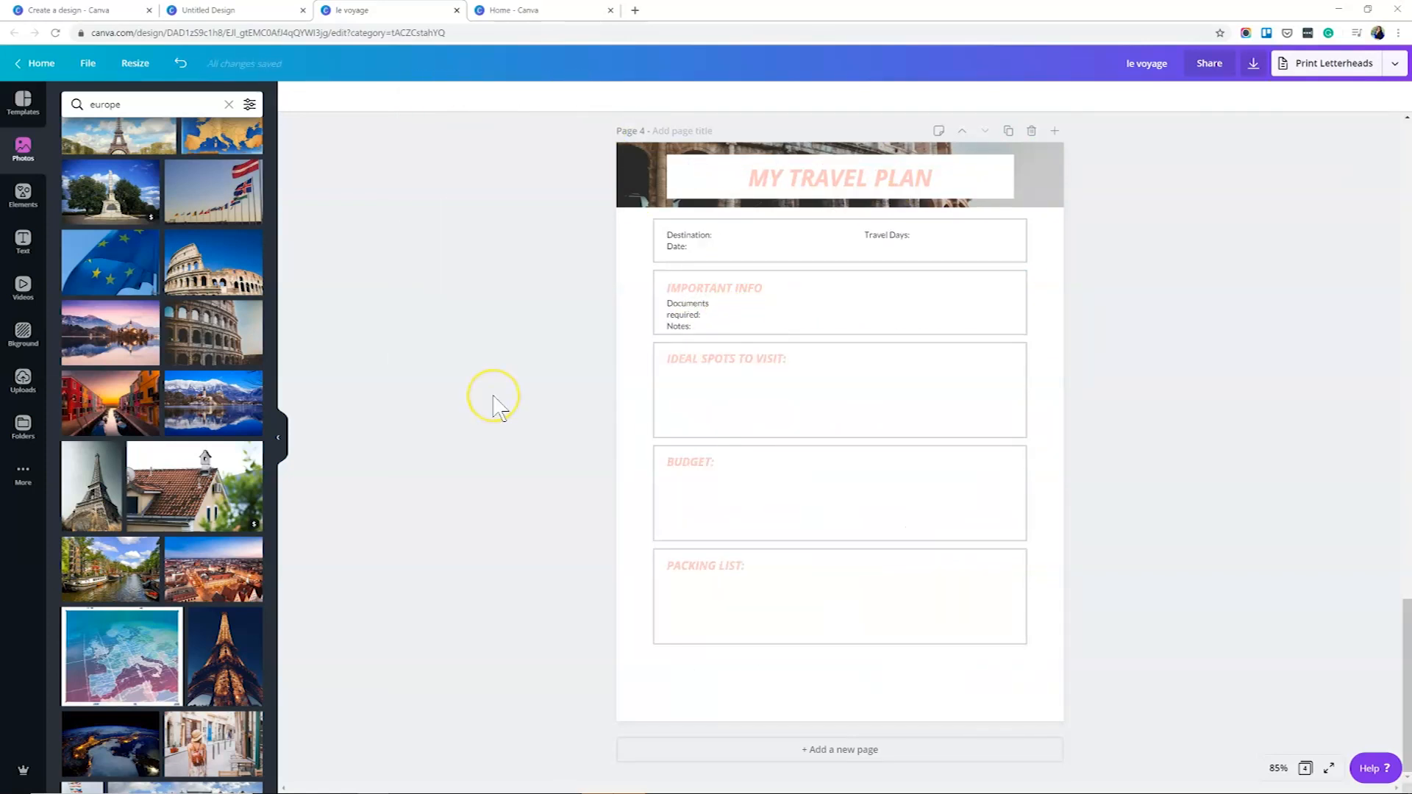